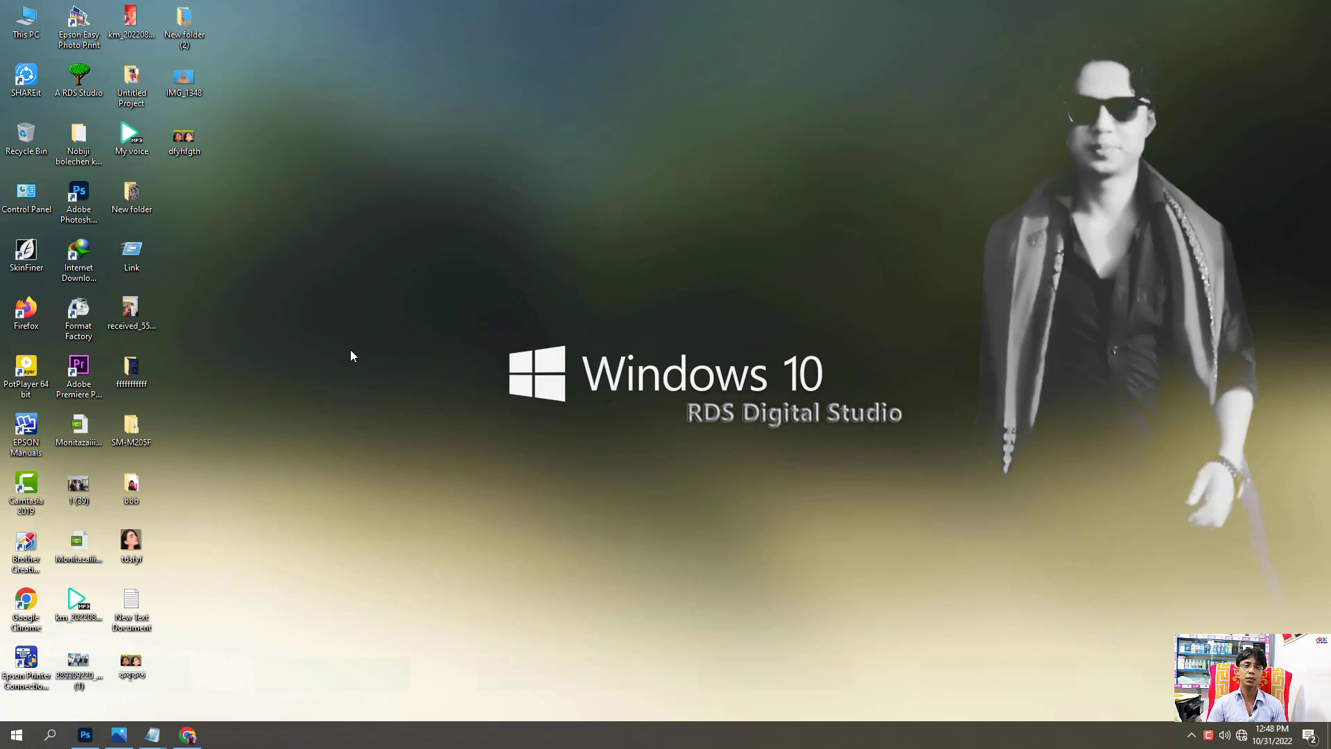
Open Adobe Photoshop 2021 and minimize the before-and-after comparison document.
right_click(302, 232)
click(367, 272)
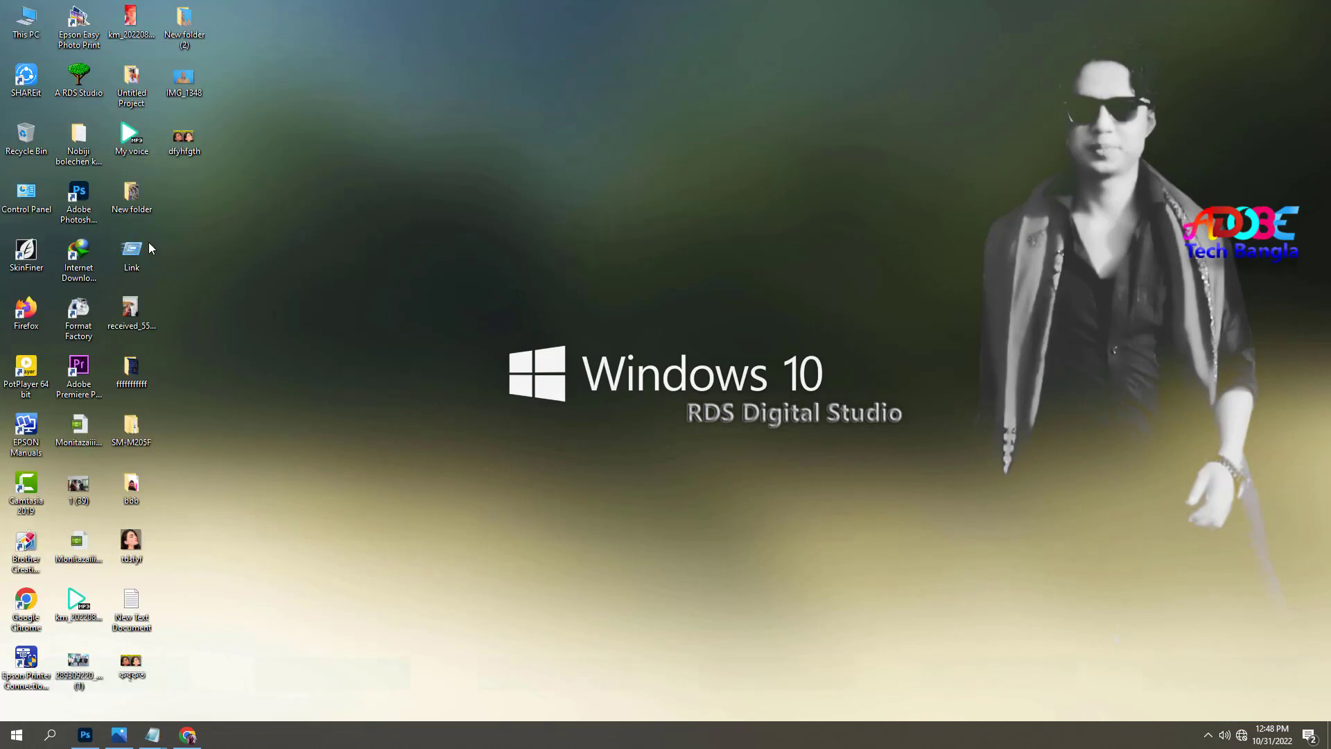
click(90, 197)
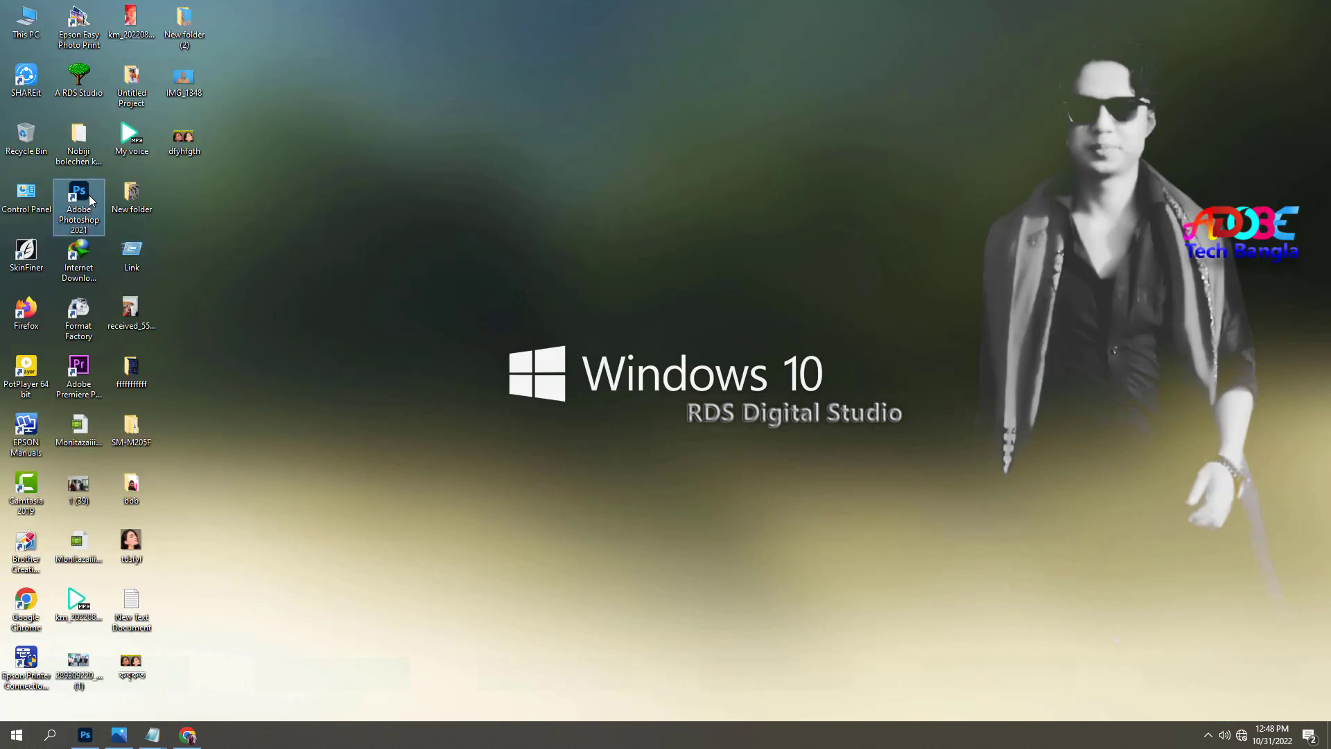
double_click(89, 197)
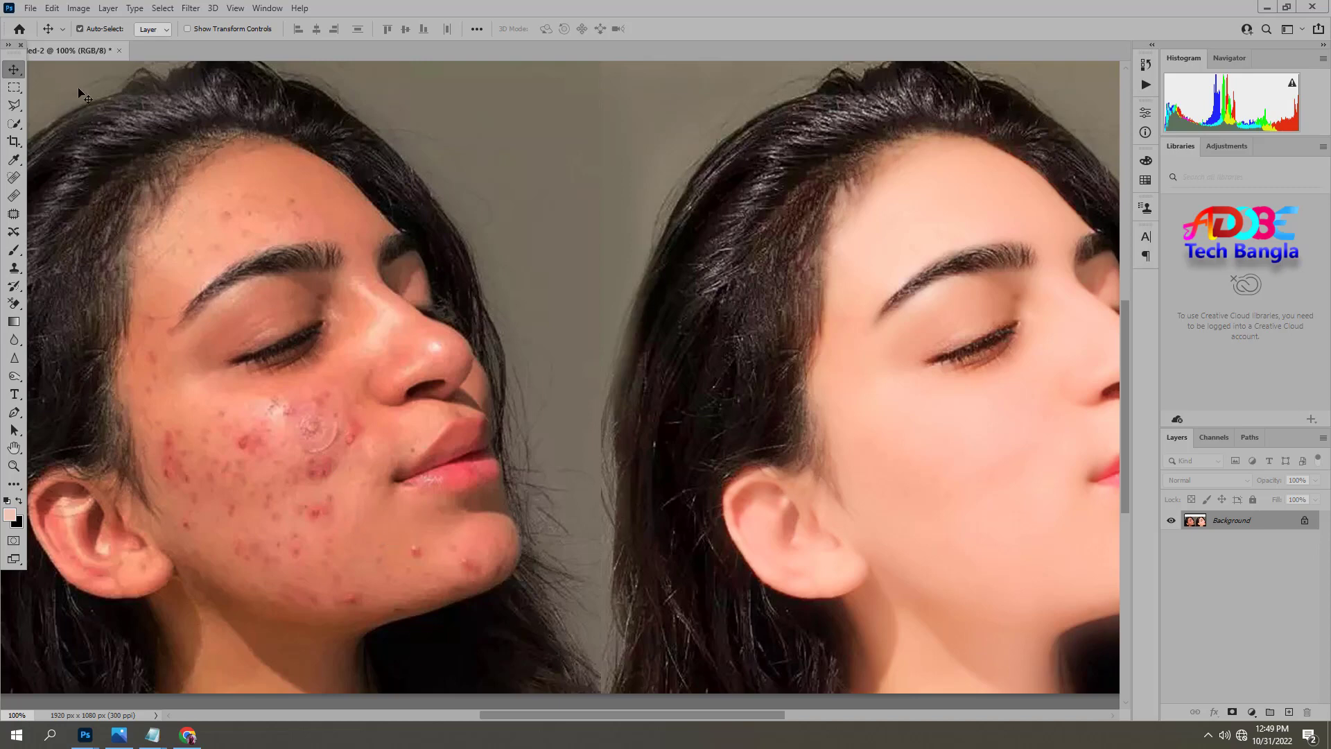
drag(97, 50, 104, 87)
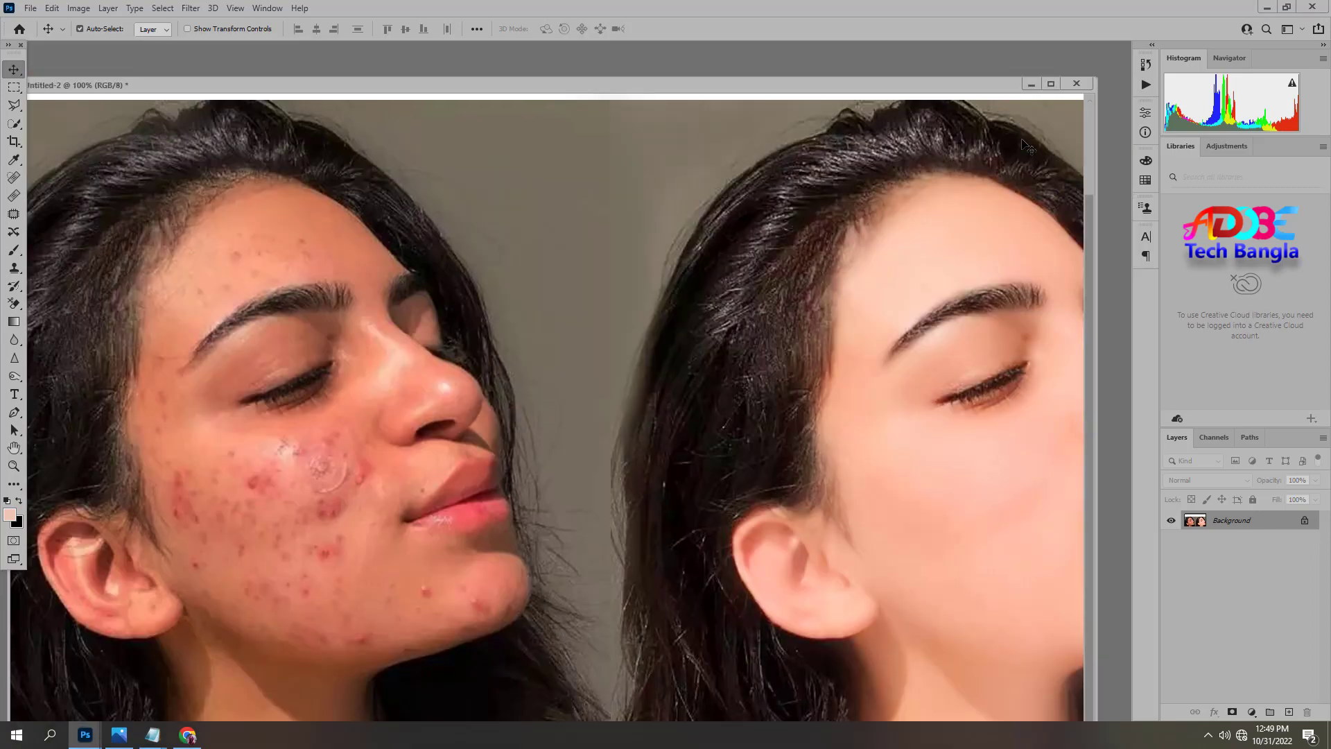
click(1030, 83)
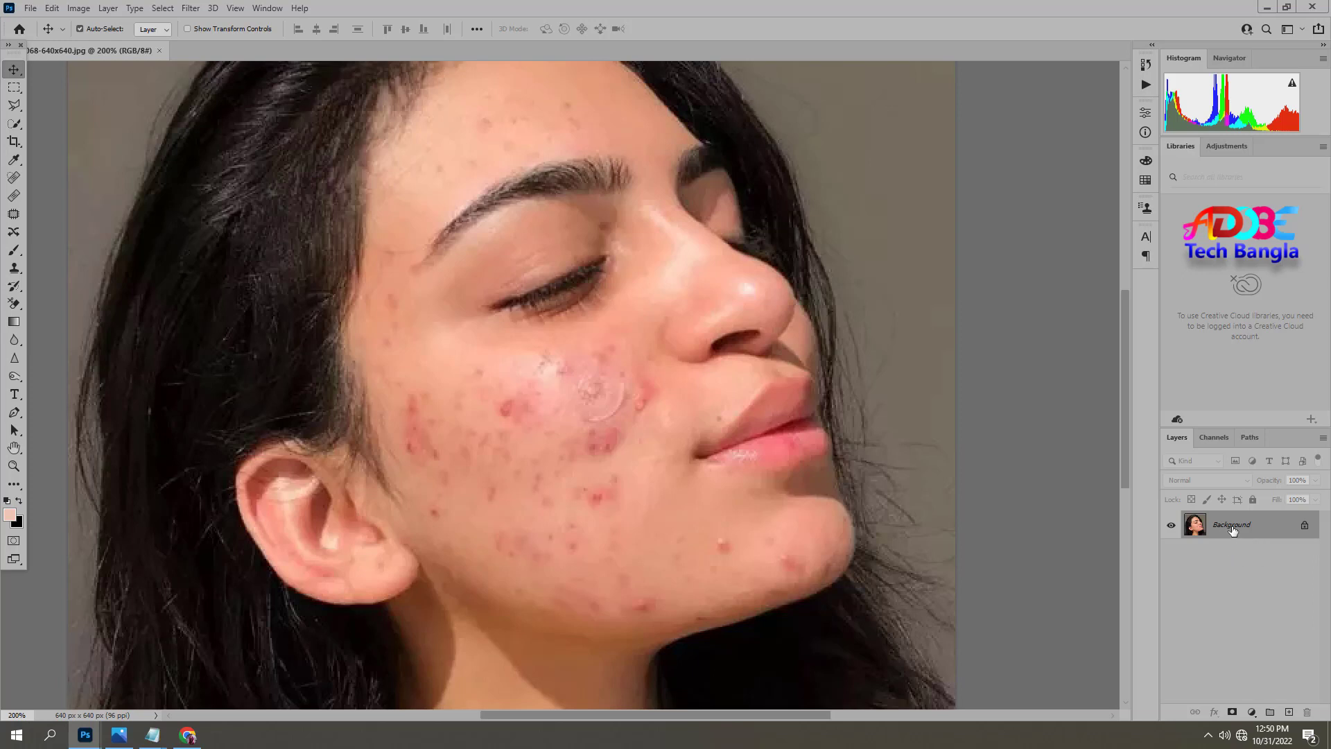
Duplicate the Background layer of the portrait.
drag(1238, 529, 1289, 717)
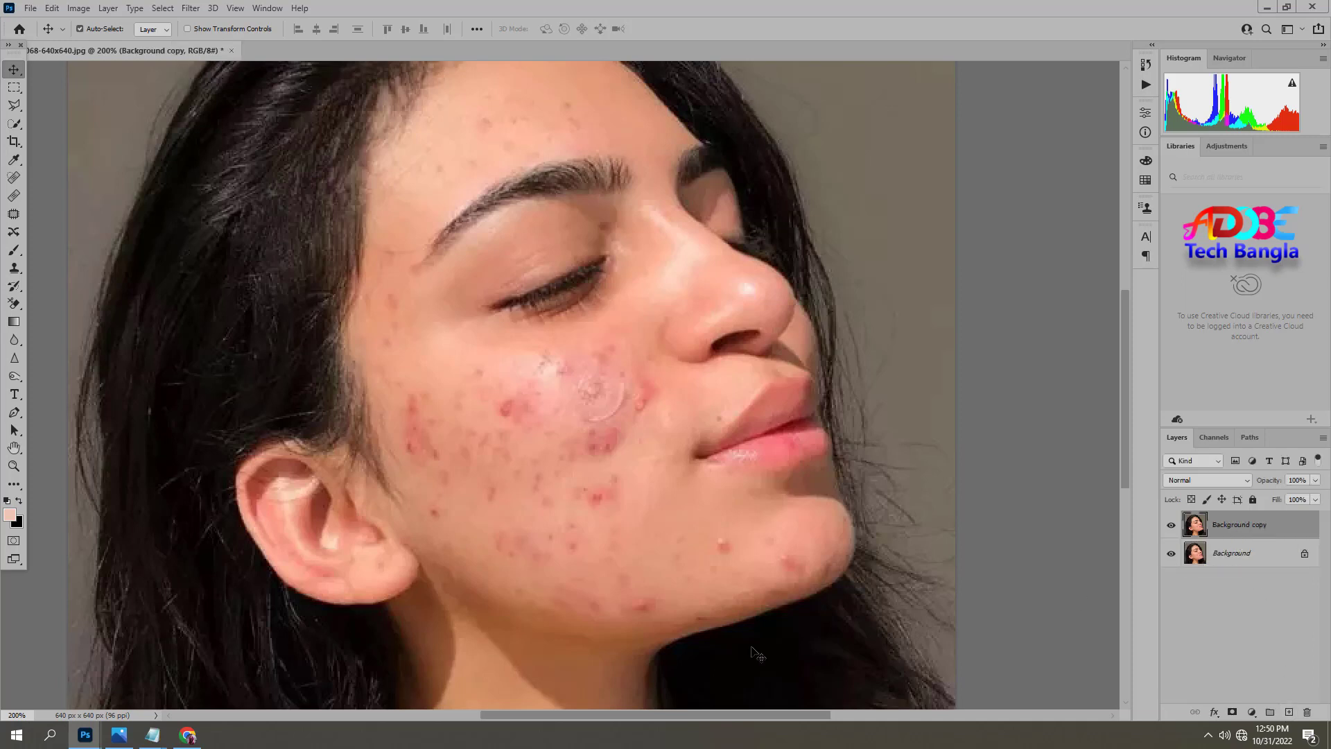
Duplicate the copied layer once more, then add a new layer and fill it using Apply Image.
key(ctrl+j)
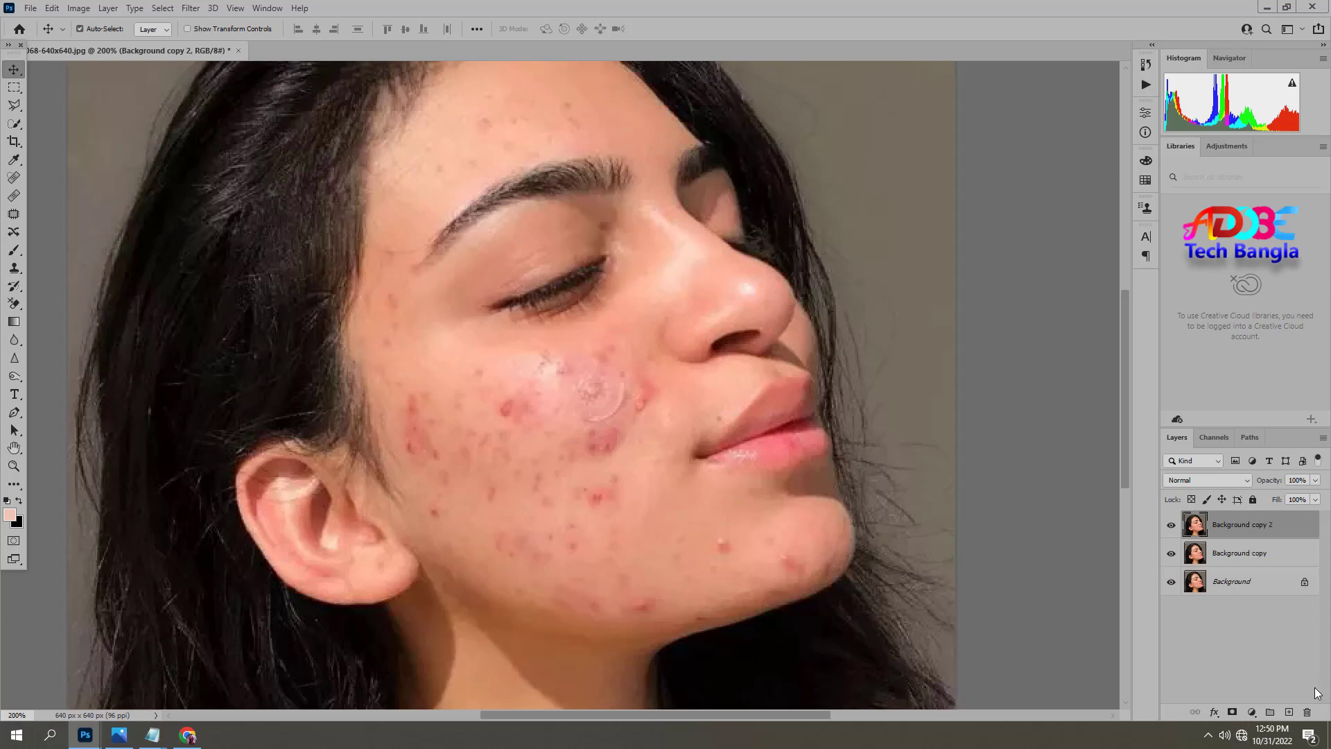
click(1287, 713)
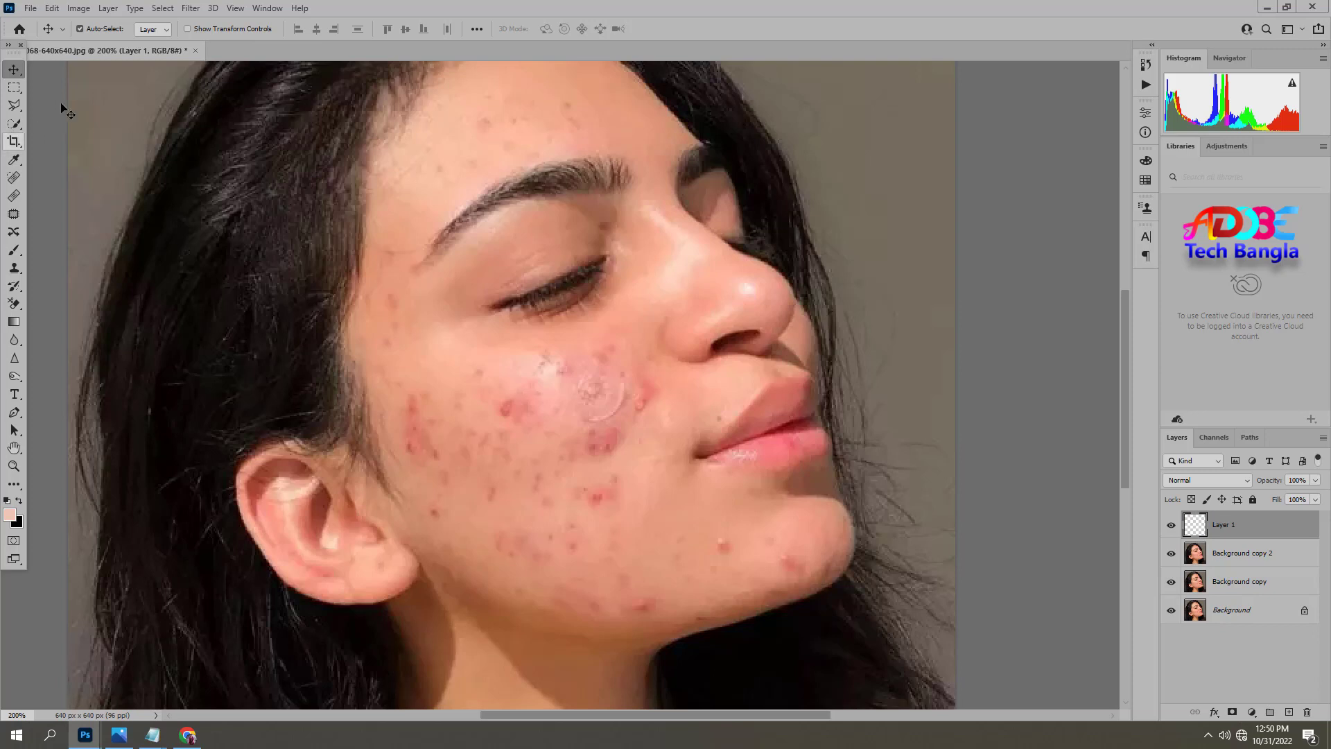
click(78, 8)
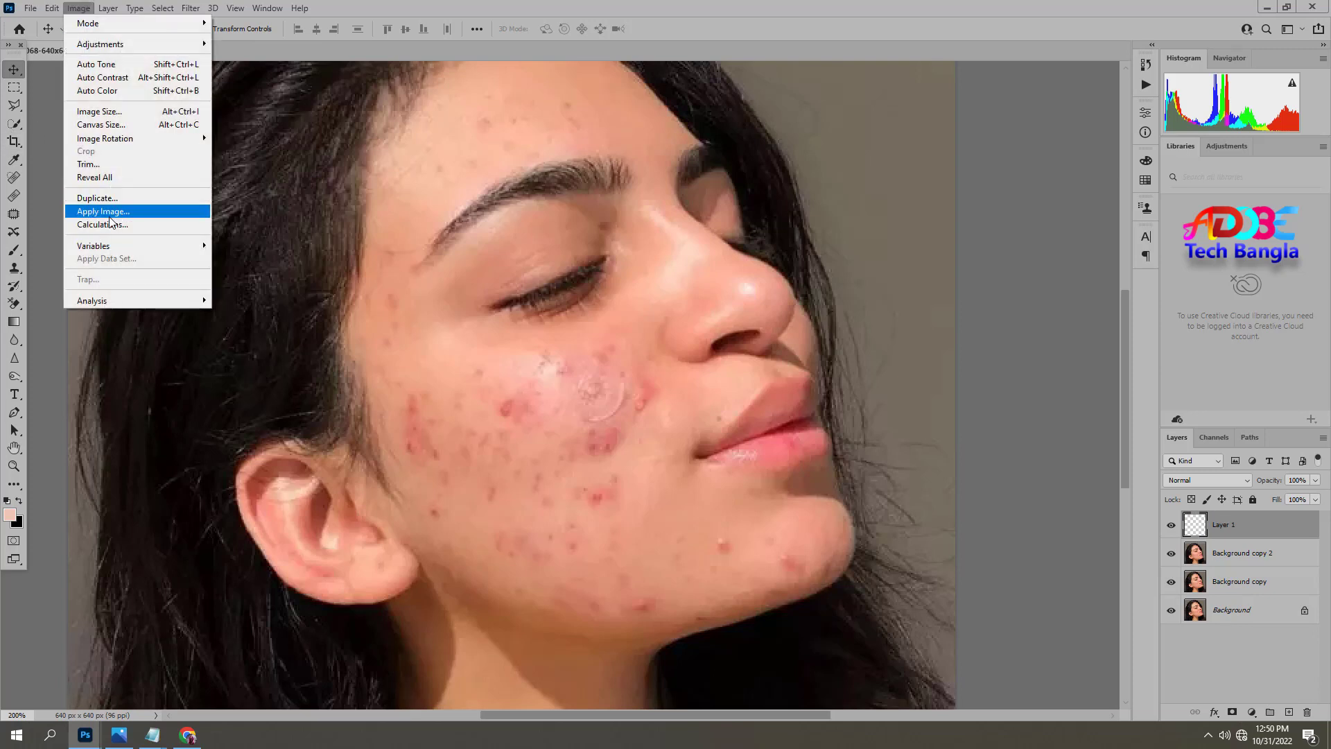
click(102, 211)
click(705, 197)
key(v)
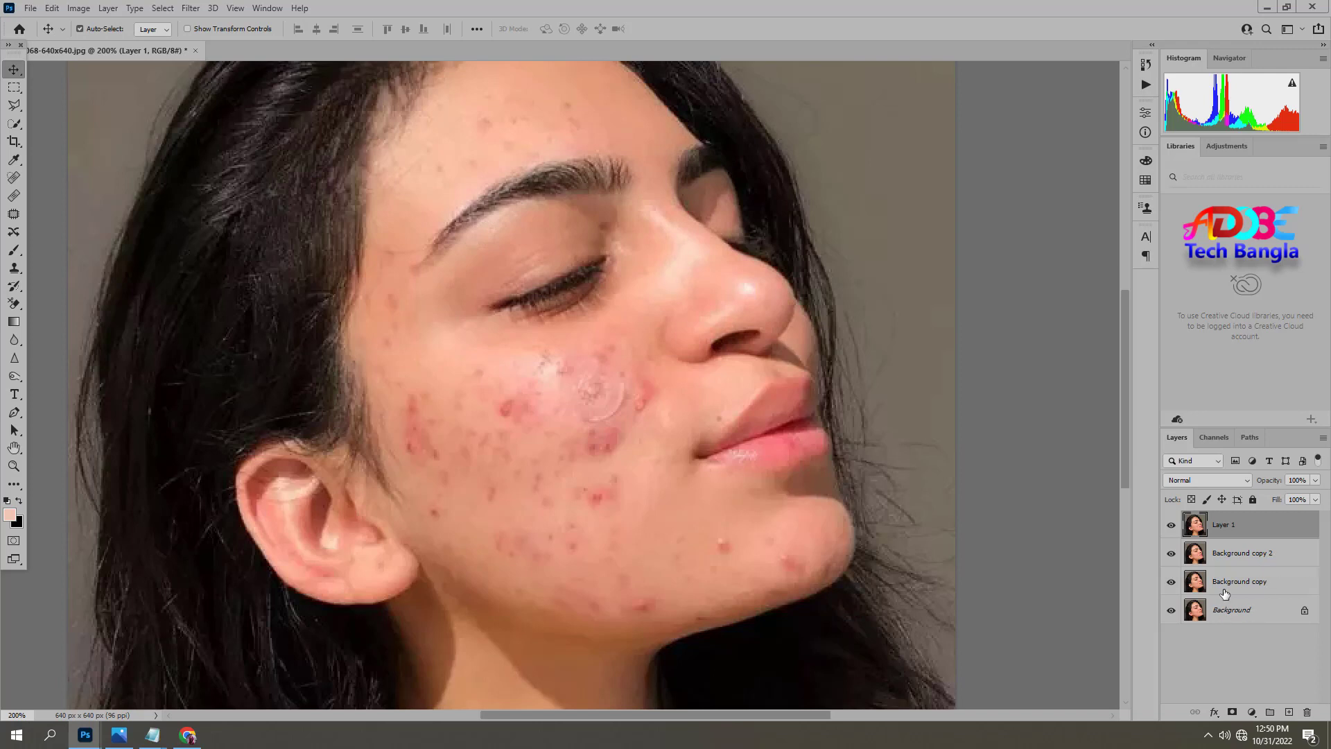
Duplicate the Background layer through the Duplicate Layer dialog, keeping the suggested name.
click(1237, 612)
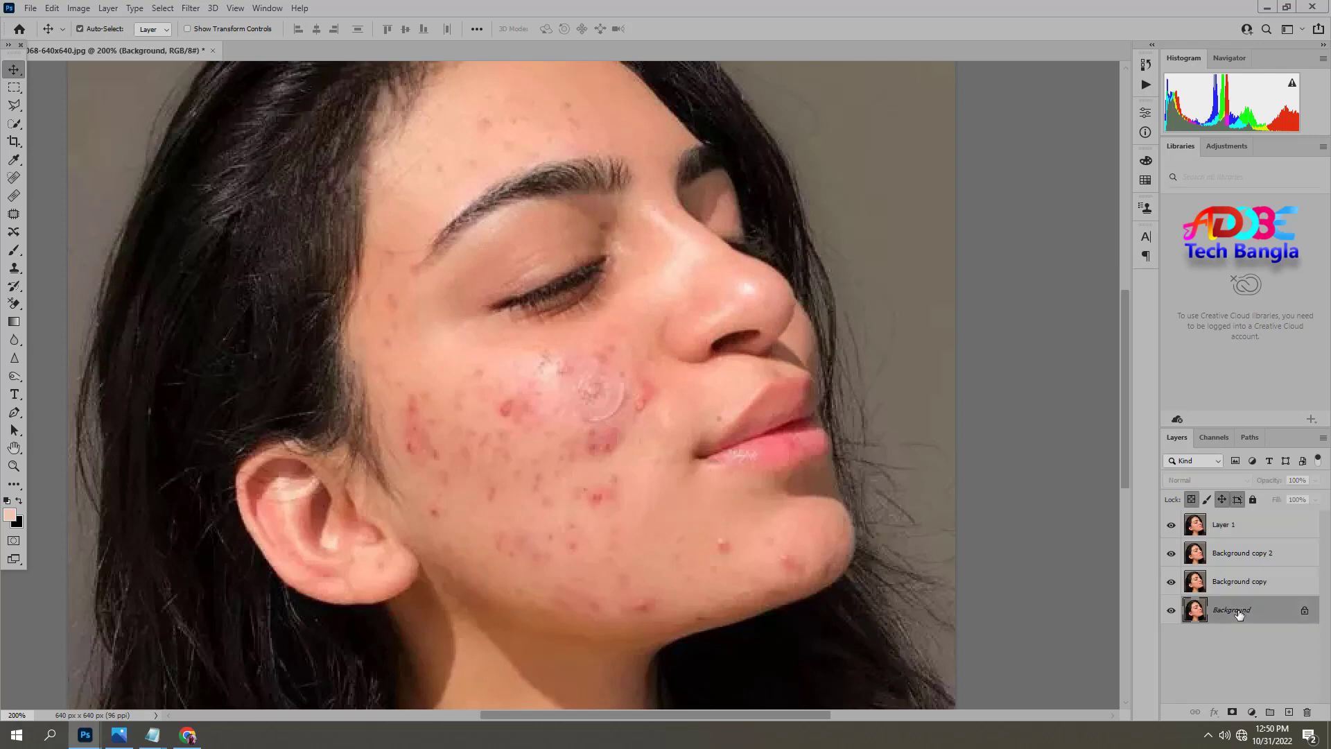
right_click(1238, 613)
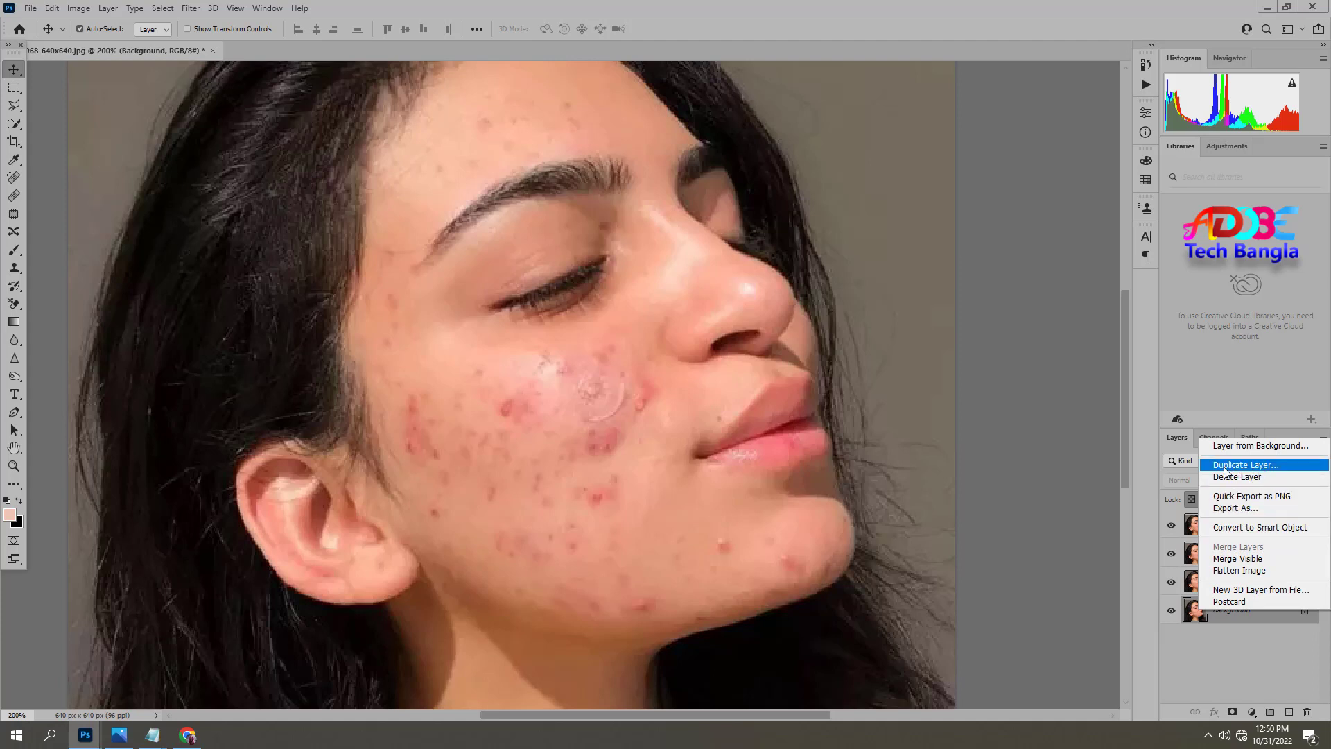
click(1256, 466)
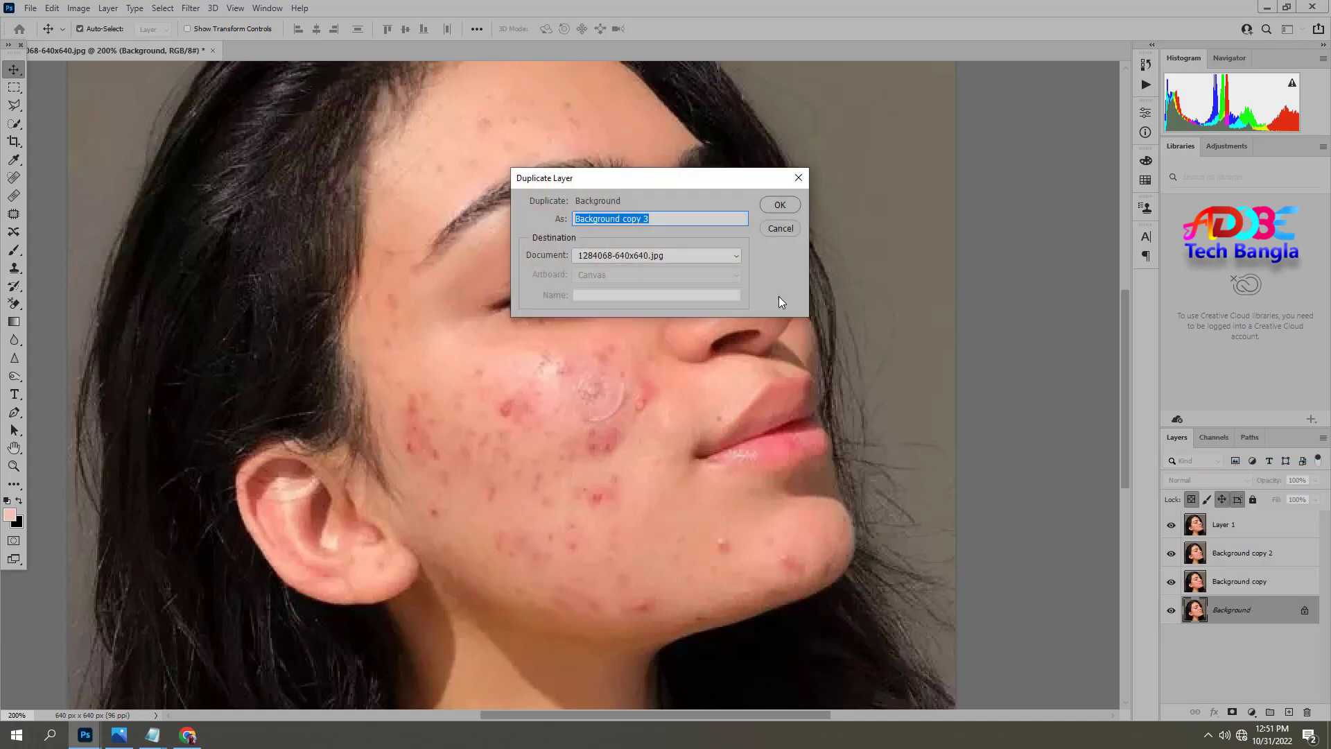
click(781, 205)
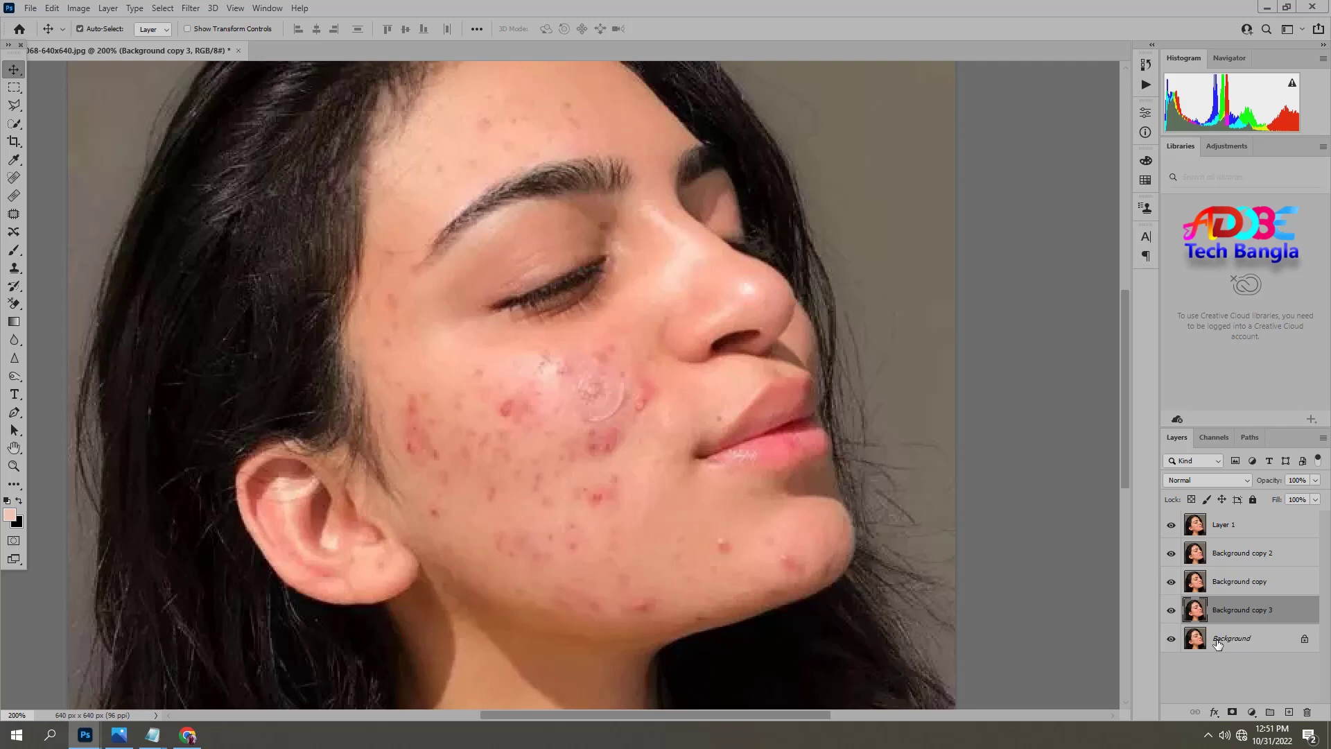
Undo the extra layers back to the first Background copy.
key(ctrl+z)
key(ctrl+z)
key(ctrl+z)
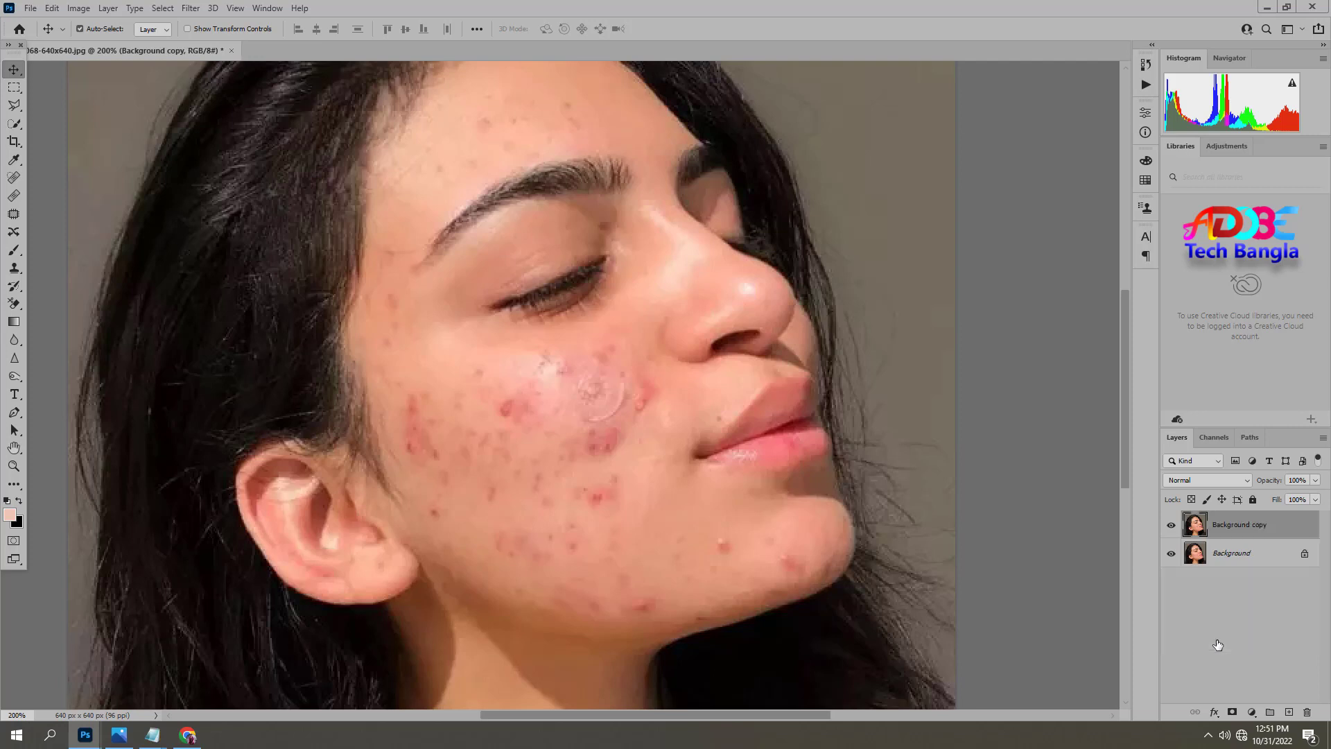
Convert the Background copy layer to a smart object and apply a High Pass filter with a slightly reduced radius.
right_click(1234, 530)
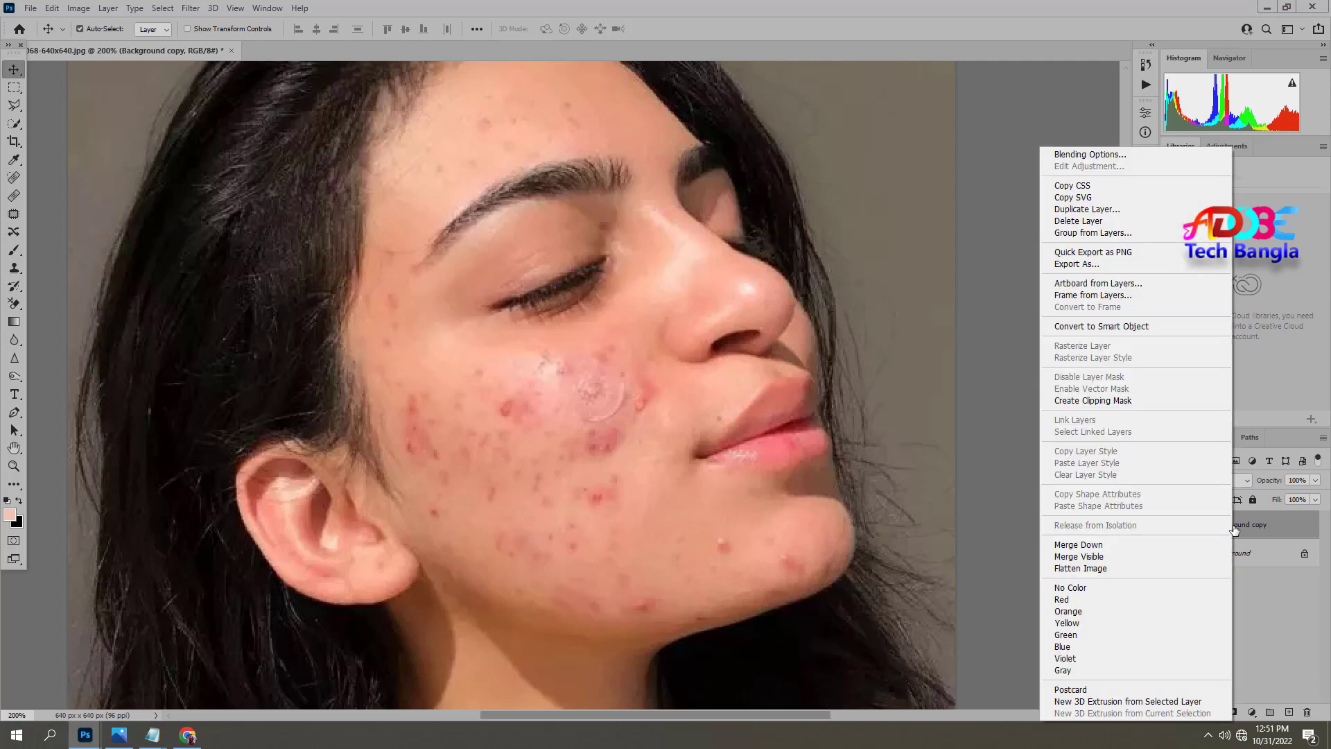
click(1123, 327)
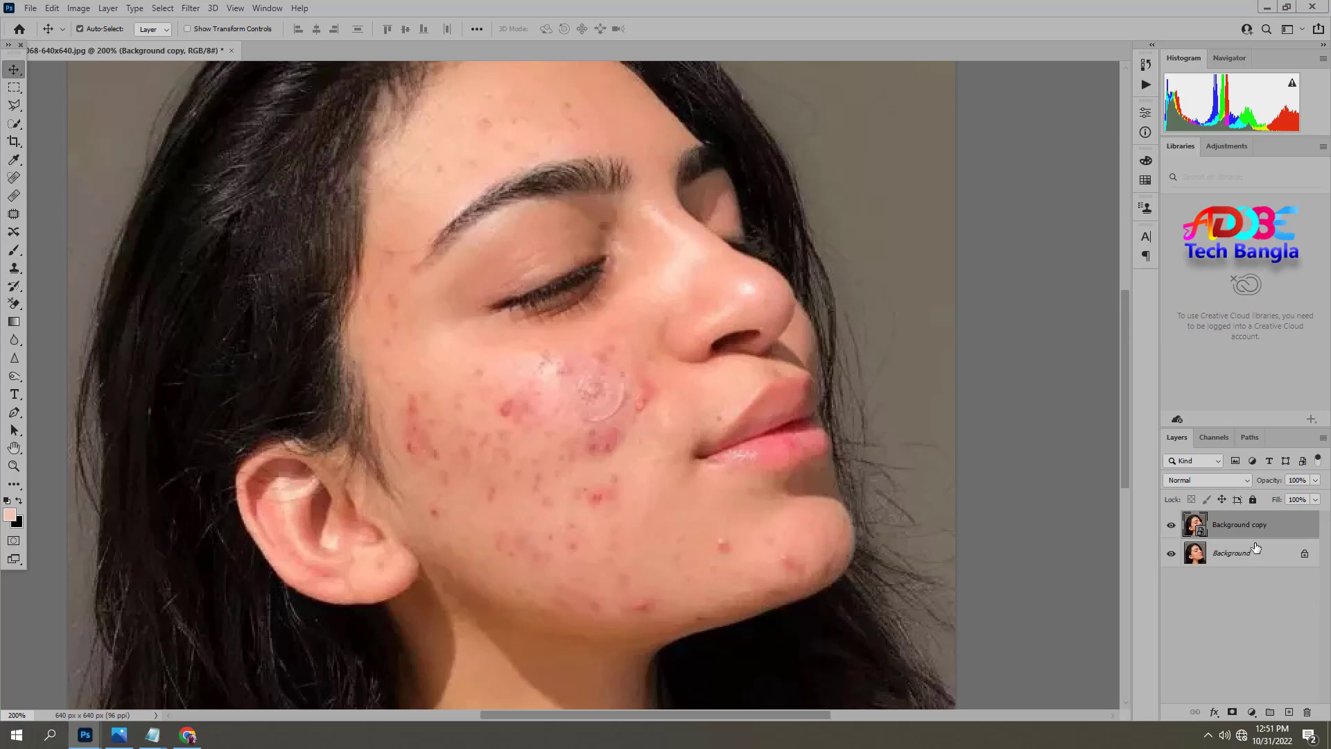
click(191, 7)
mouse_move(212, 305)
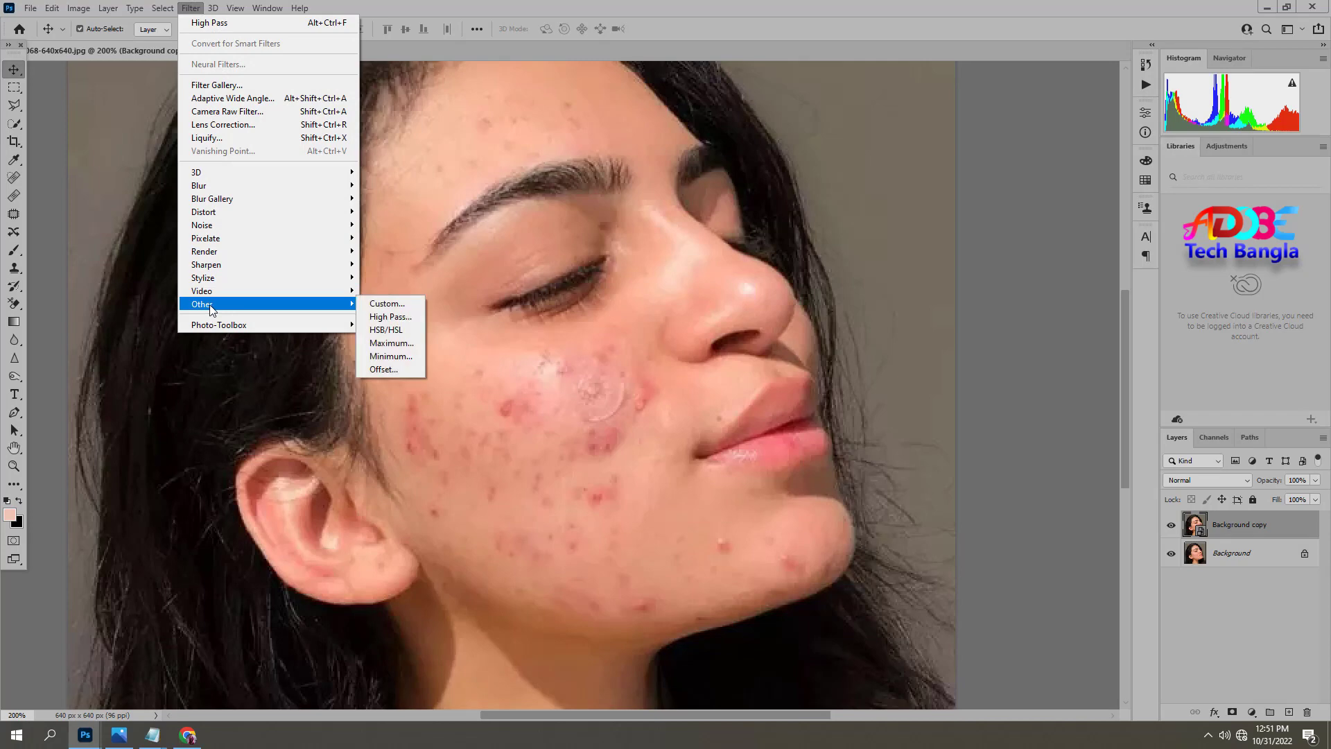
click(381, 316)
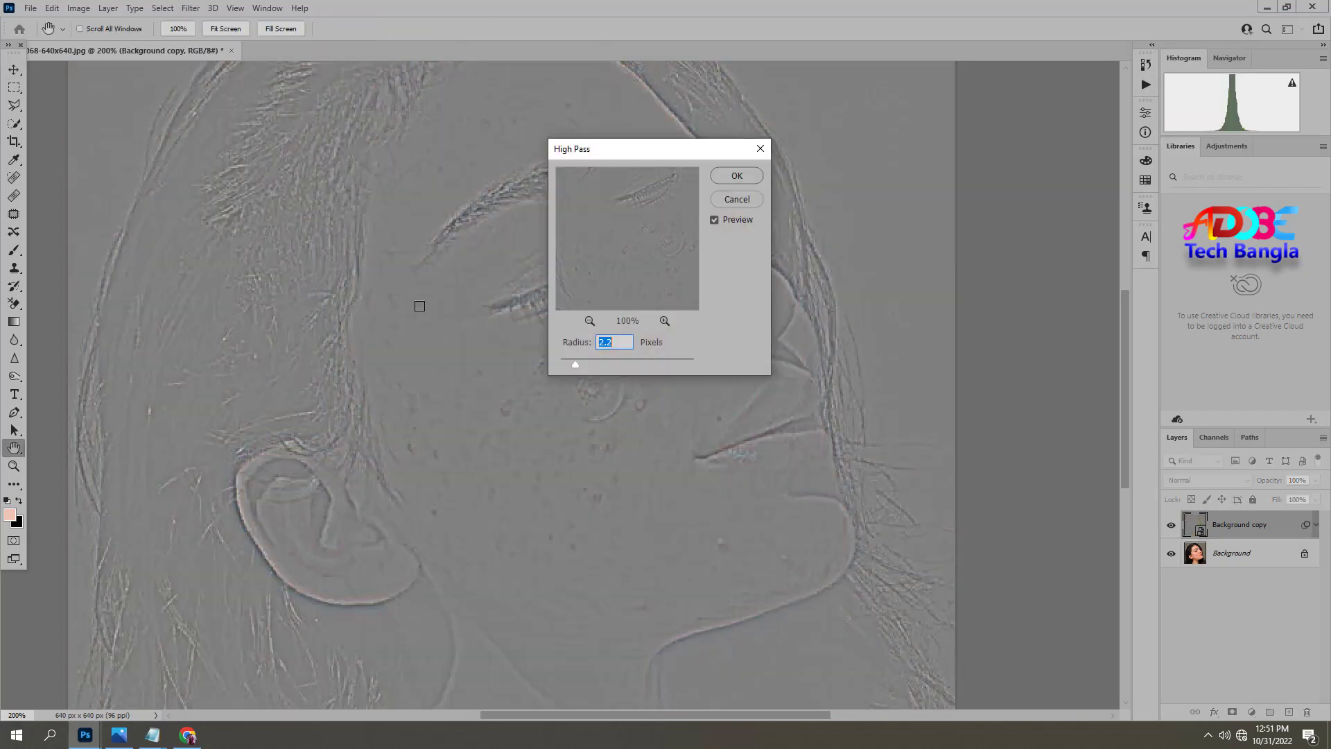
drag(693, 152, 922, 119)
drag(886, 184, 859, 219)
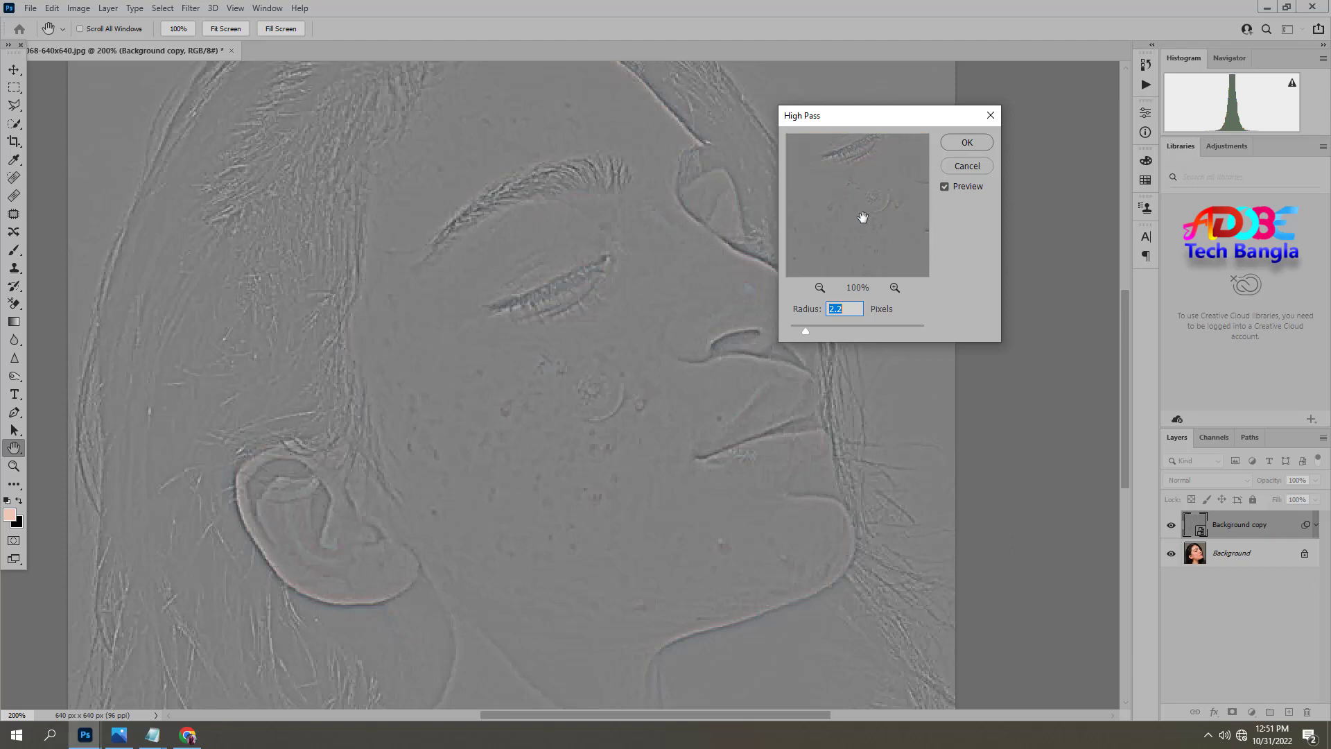
click(863, 217)
mouse_move(805, 331)
mouse_down()
mouse_move(734, 324)
mouse_move(802, 334)
mouse_up()
drag(801, 334, 803, 334)
click(961, 141)
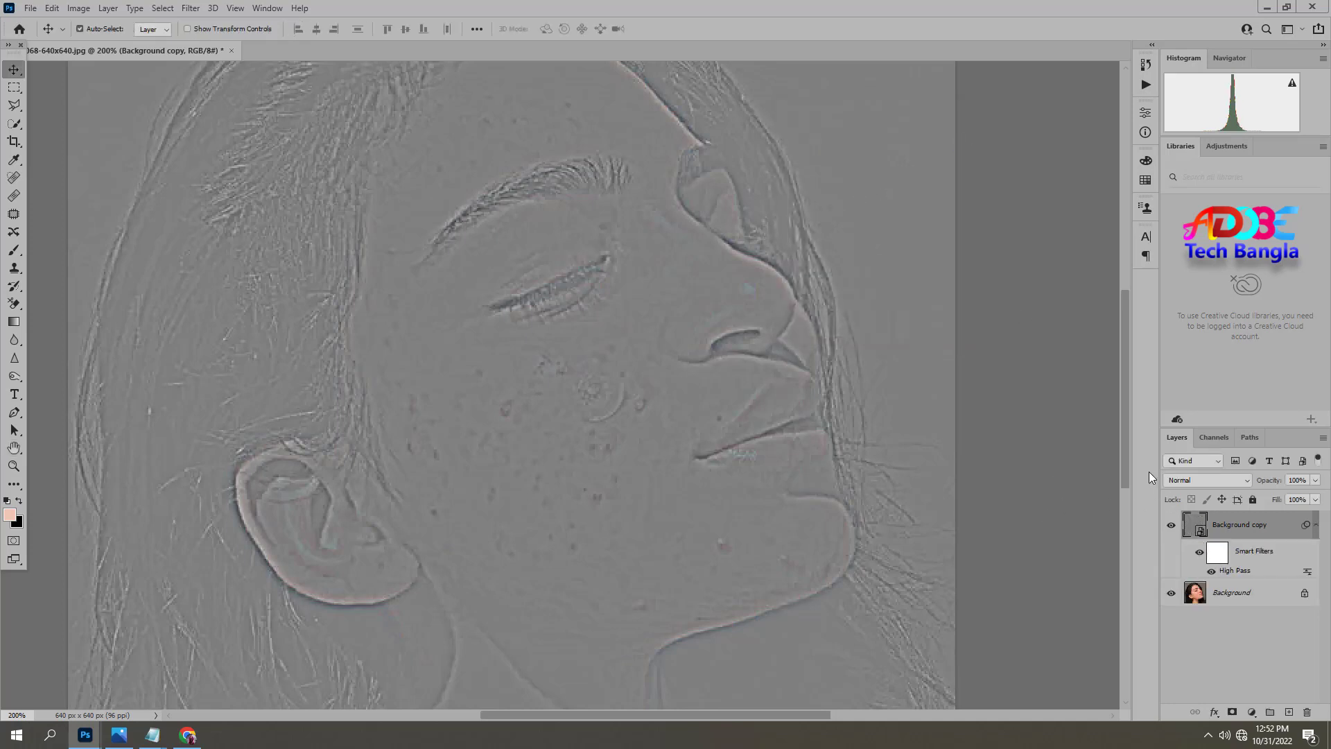
Set the High Pass layer's blend mode to Overlay and add a black layer mask to it.
click(1196, 481)
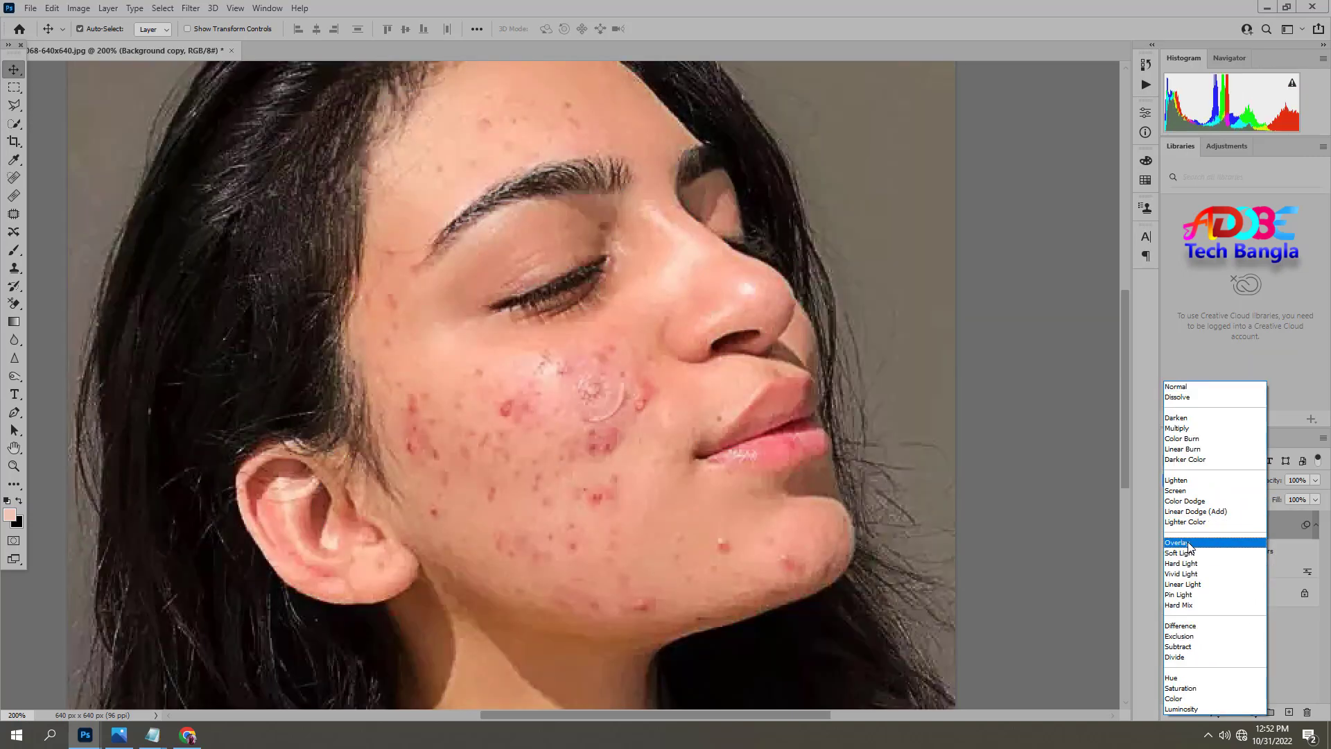
click(1187, 543)
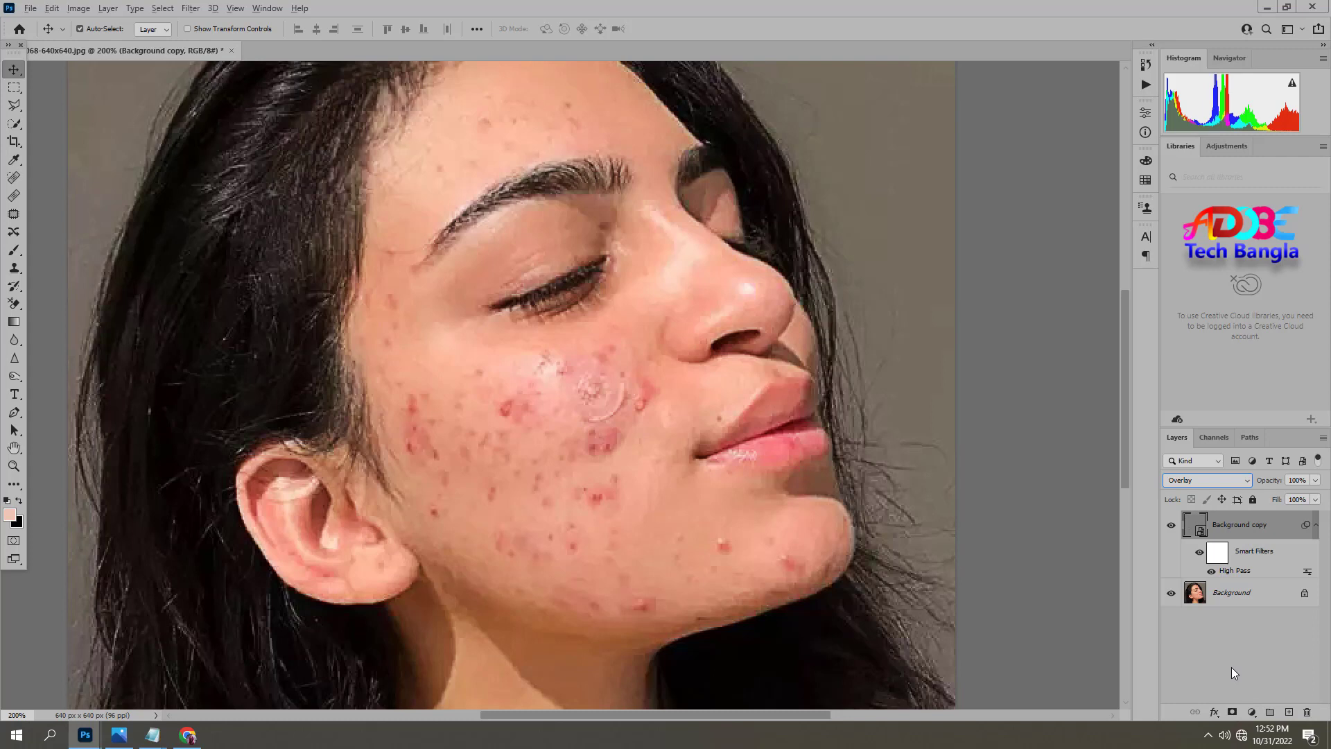
alt+click(1232, 712)
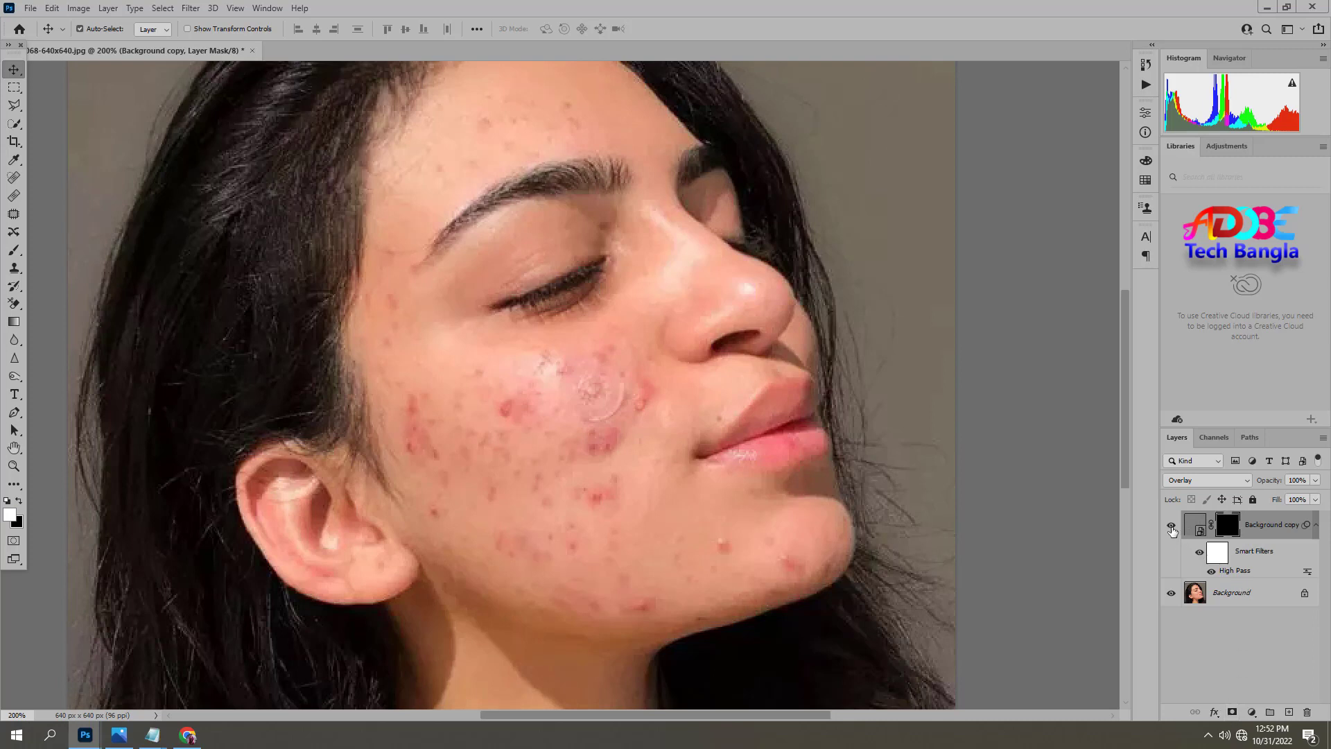
Set up the Brush tool with 100% opacity, 100% flow and a size of 40.
click(13, 253)
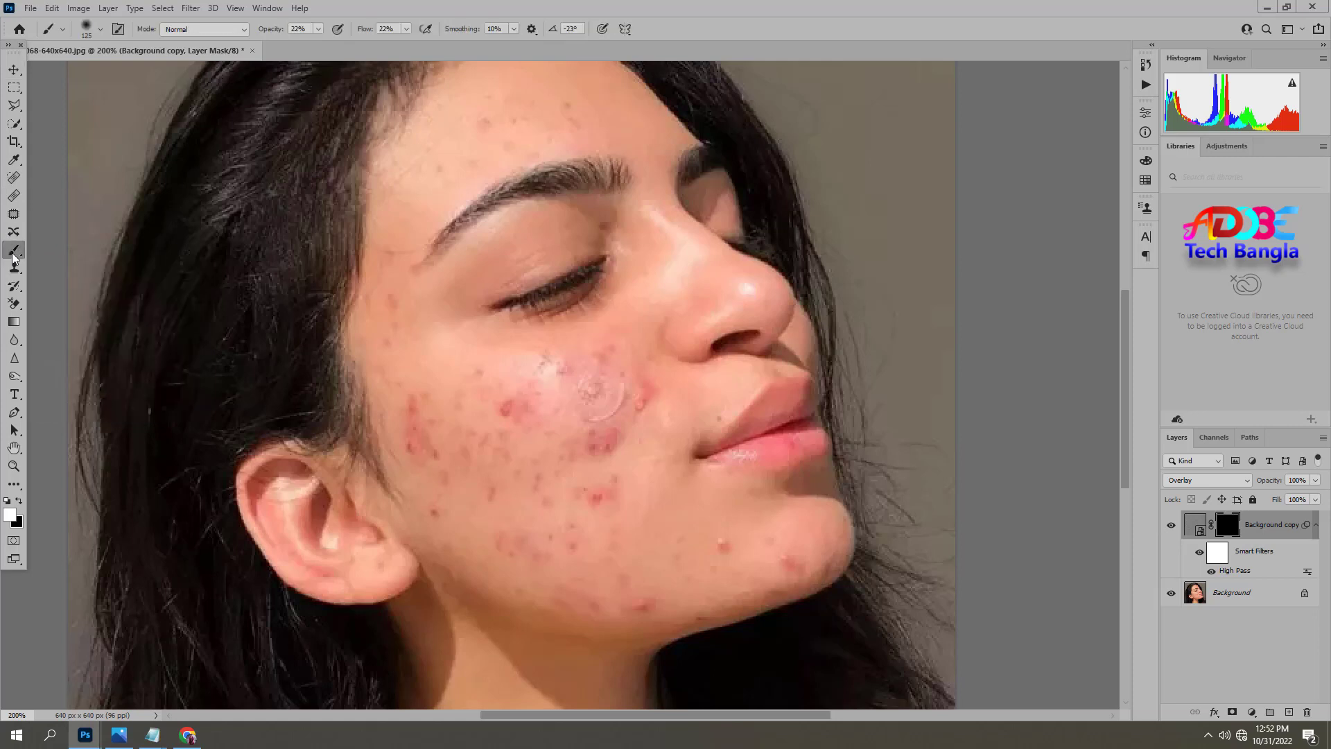
click(319, 29)
click(406, 29)
drag(413, 46, 463, 49)
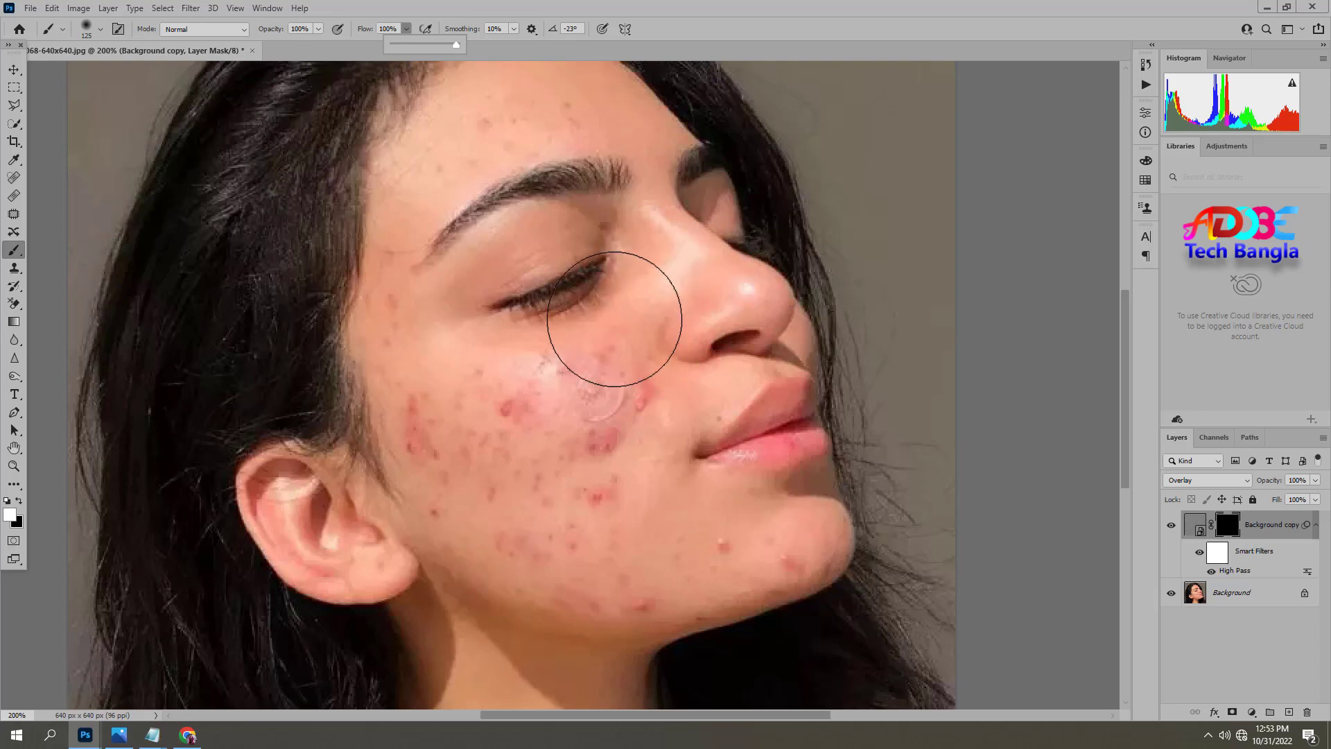
click(591, 283)
key(bracketleft)
key(bracketleft)
key(bracketleft)
key(bracketleft)
key(bracketleft)
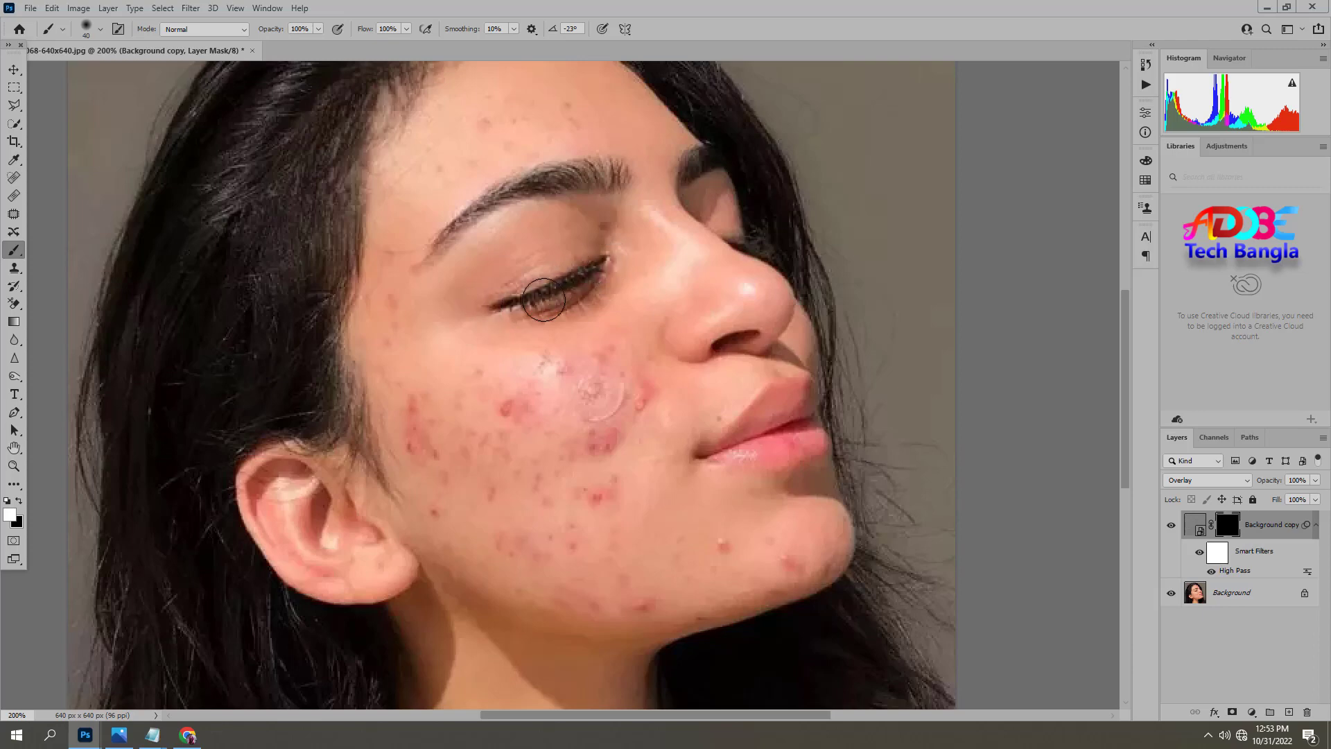
Paint white on the layer mask over the closed eye's lashes and the eyebrow to reveal the sharpening there.
ctrl+click(583, 262)
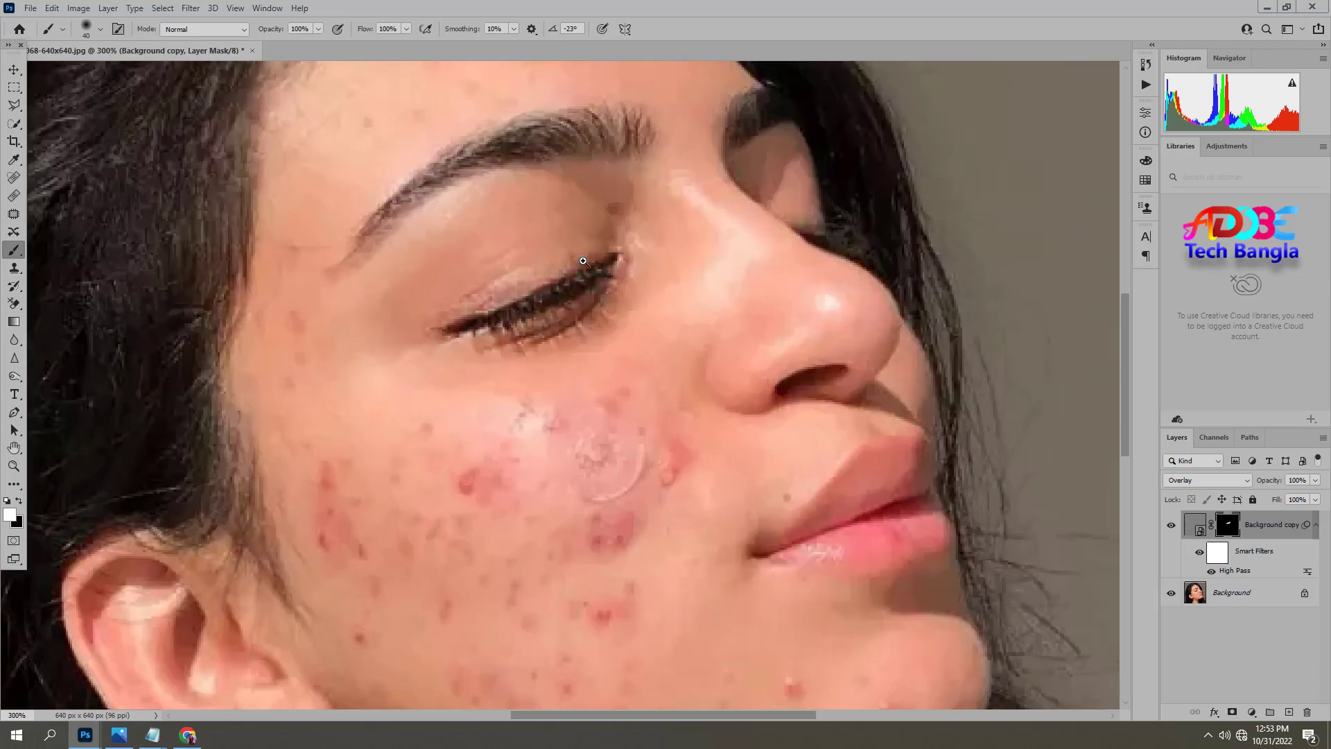
ctrl+click(572, 238)
drag(601, 257, 595, 319)
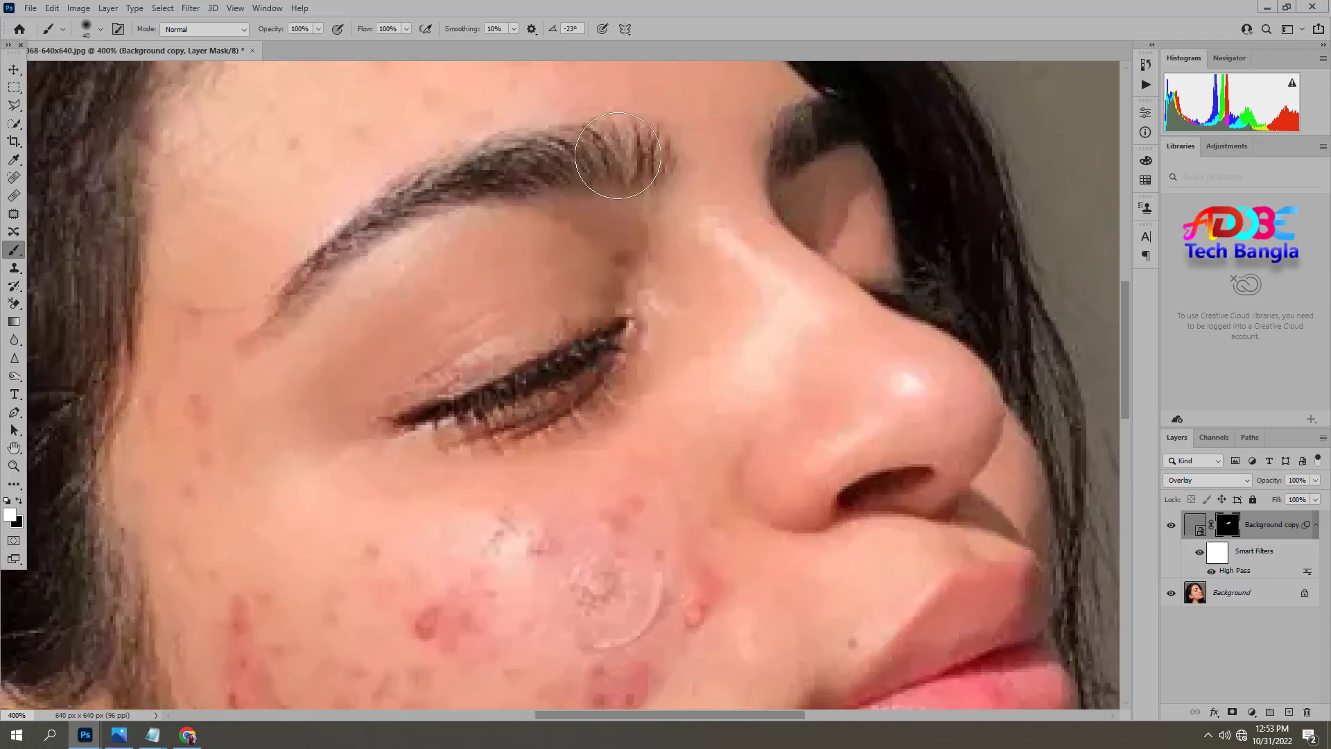
mouse_move(617, 155)
mouse_down()
mouse_move(447, 177)
mouse_move(368, 215)
mouse_move(301, 281)
mouse_up()
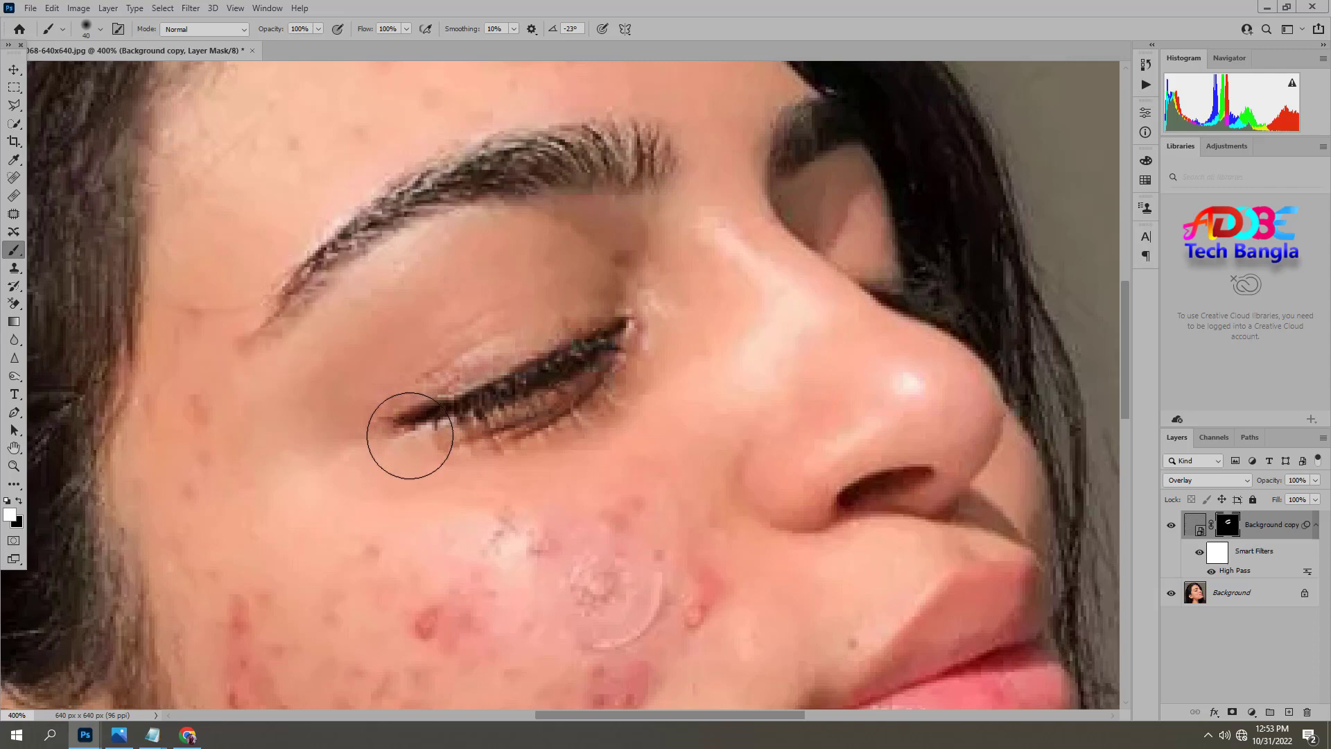
Paint white on the layer mask over the lips to reveal the sharpening there.
drag(881, 469, 771, 307)
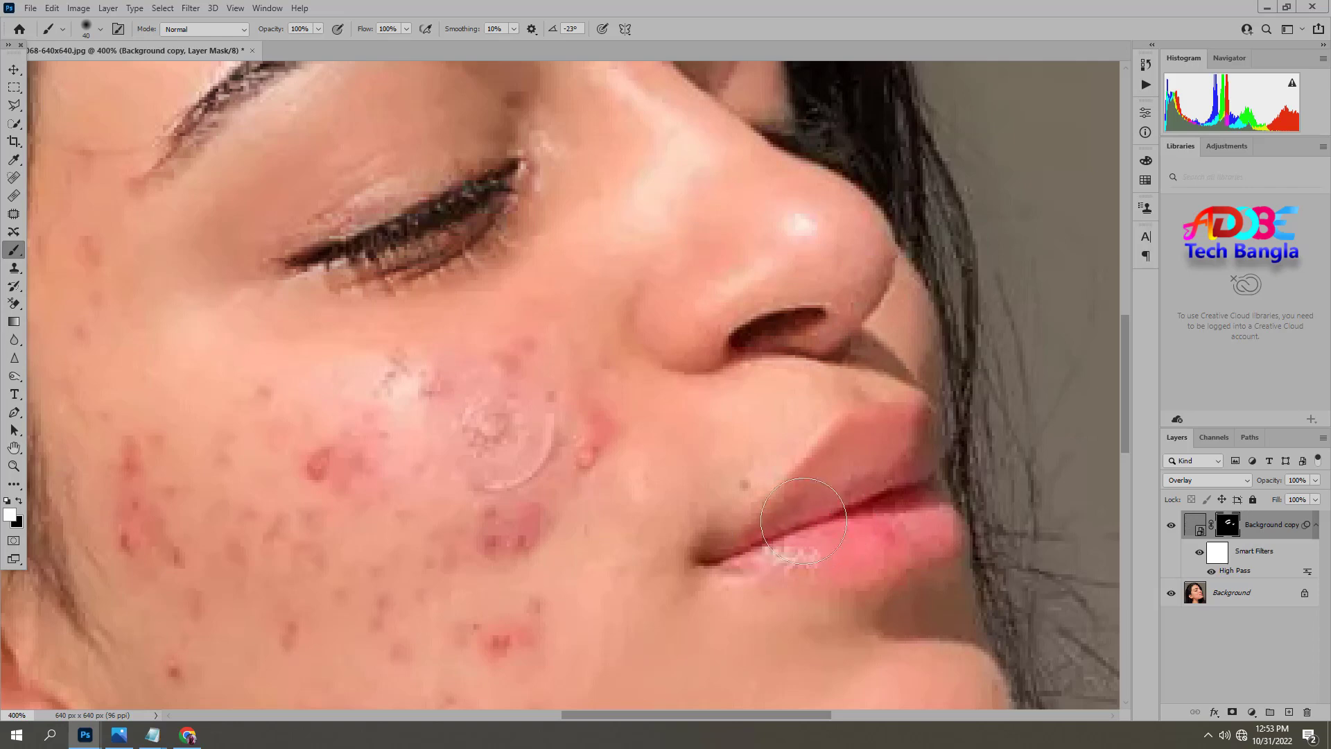
mouse_move(804, 521)
mouse_down()
mouse_move(871, 443)
mouse_move(922, 520)
mouse_move(838, 536)
mouse_move(911, 505)
mouse_up()
mouse_move(846, 533)
mouse_down()
mouse_move(686, 543)
mouse_move(679, 406)
mouse_up()
alt+click(678, 407)
ctrl+click(458, 532)
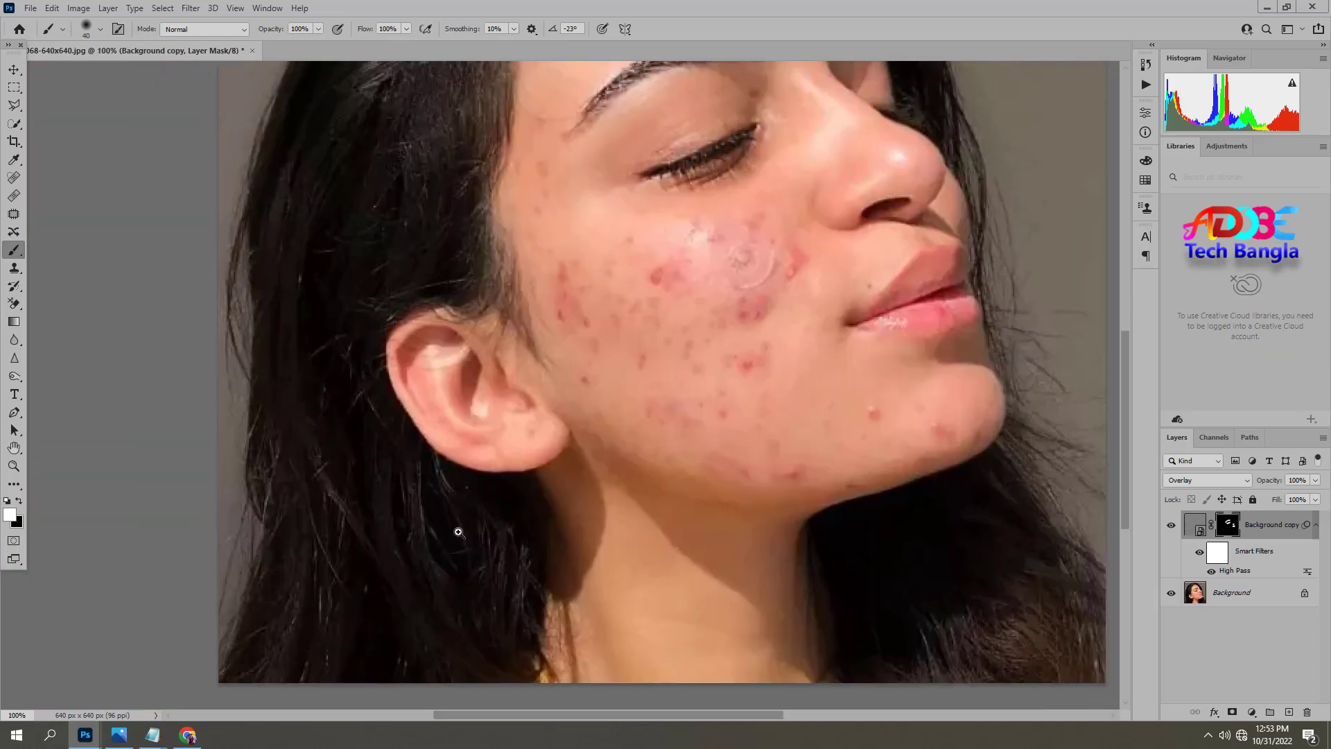
Enlarge the brush to 125 and paint white on the layer mask over the hair to sharpen it.
key(bracketright)
key(bracketright)
key(bracketright)
key(bracketright)
key(bracketright)
key(bracketright)
key(bracketright)
drag(300, 514, 374, 531)
scroll(1036, 181, up, 5)
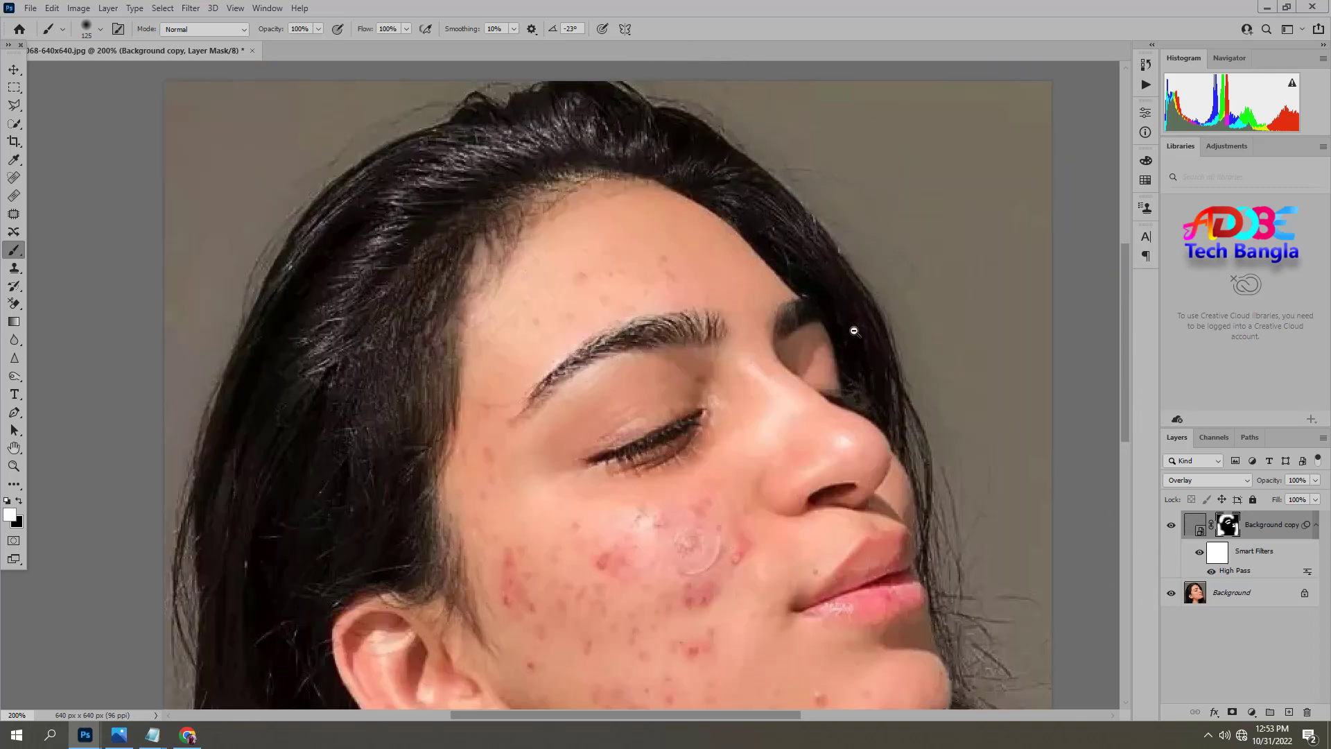
scroll(851, 328, down, 2)
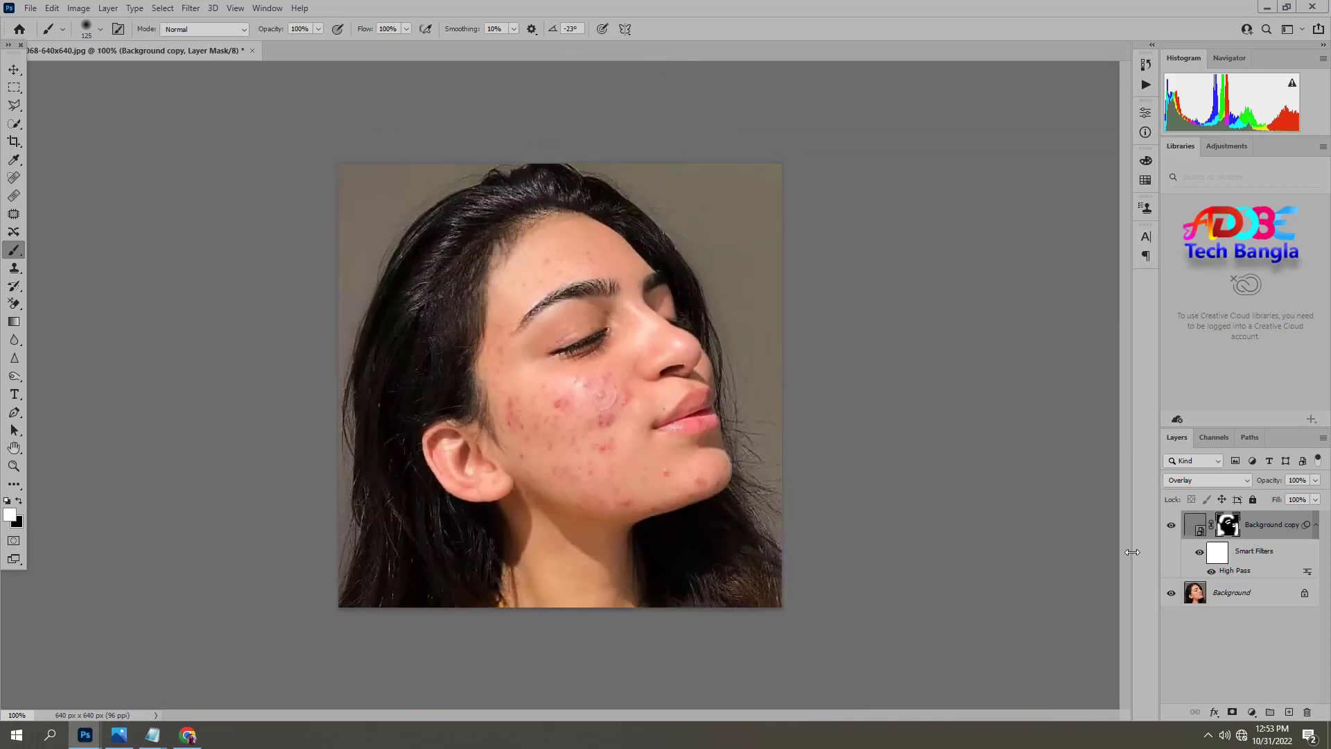
Add a new layer above the sharpening layer and fill it with the merged picture using Apply Image.
click(1289, 715)
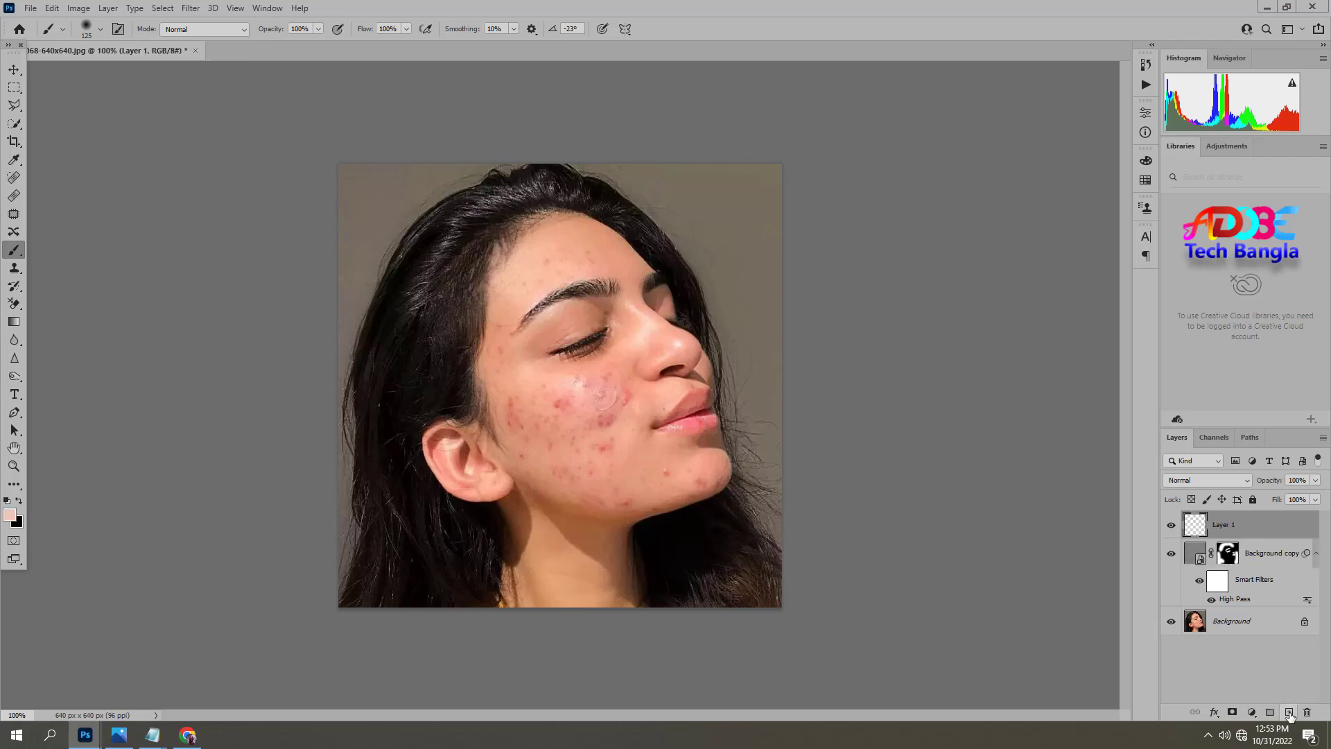
click(75, 9)
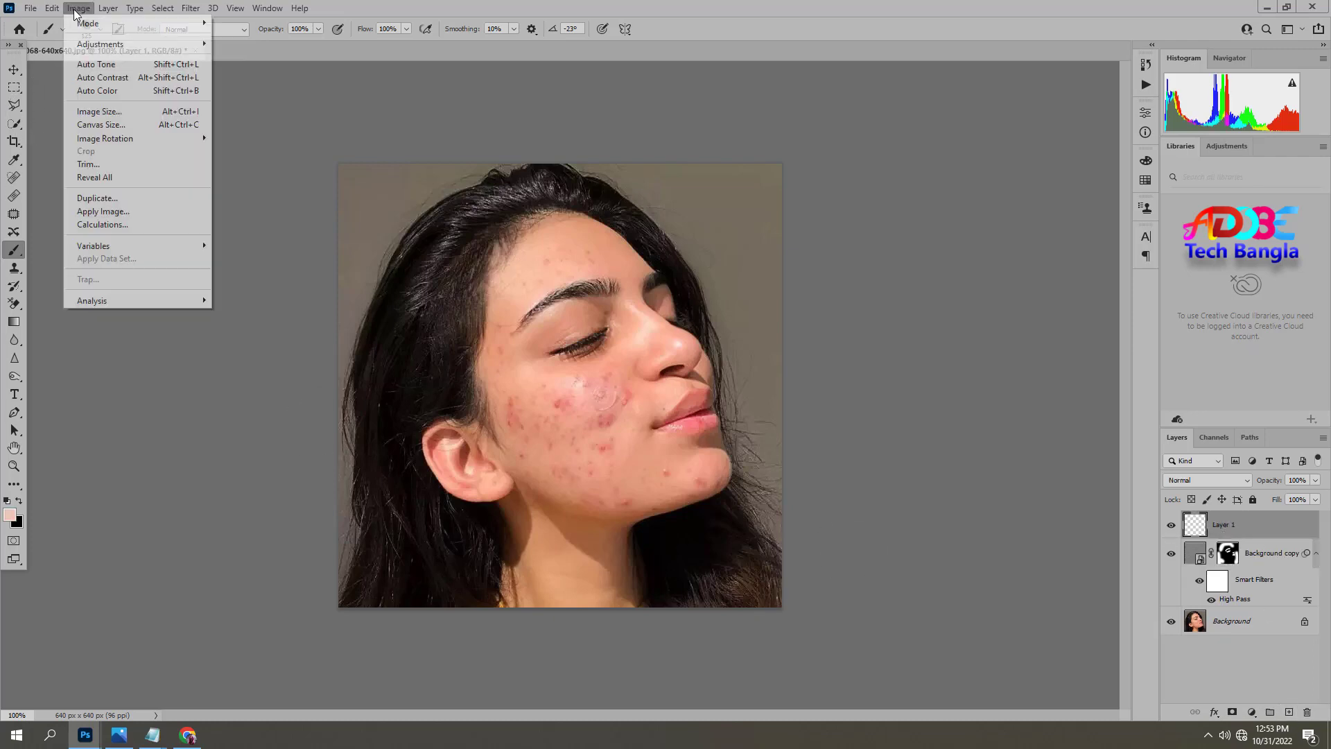
click(101, 214)
click(690, 189)
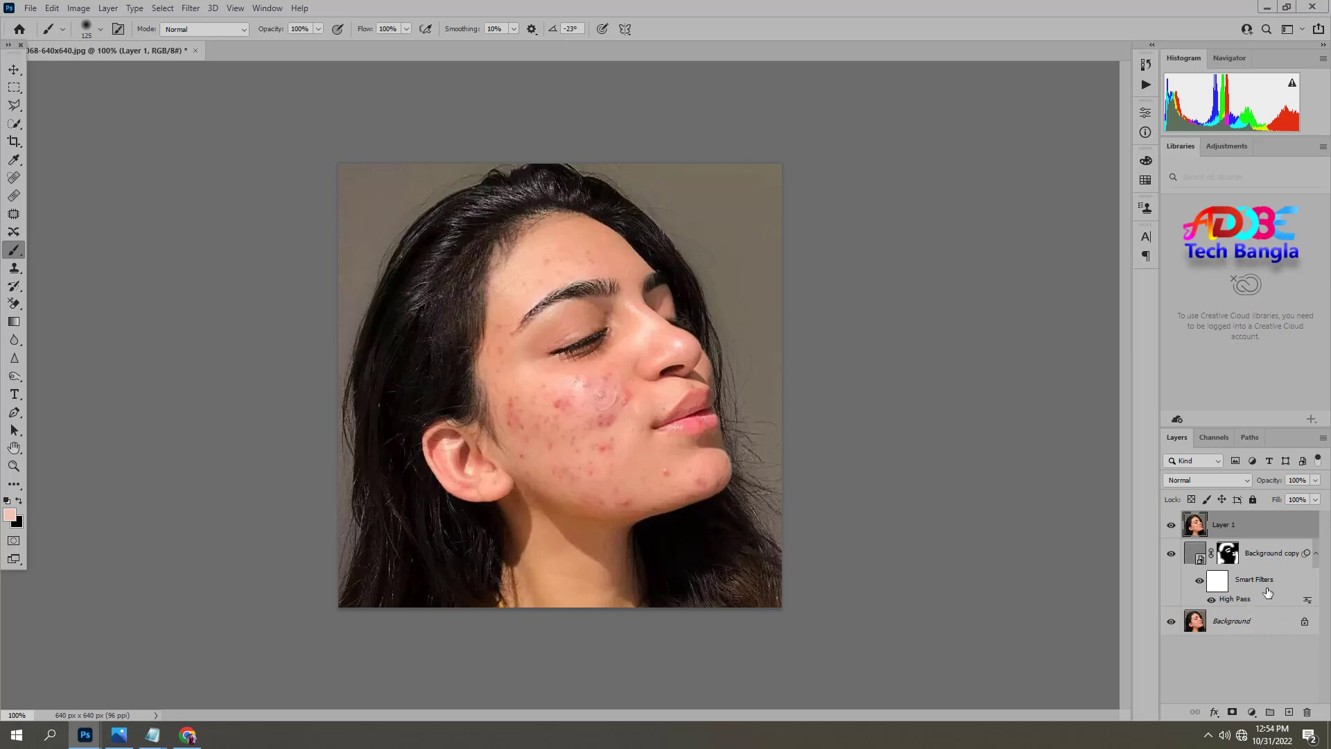
Try merging Layer 1, Background copy and Background into one layer, undo the merge and deselect the layers.
shift+click(1260, 559)
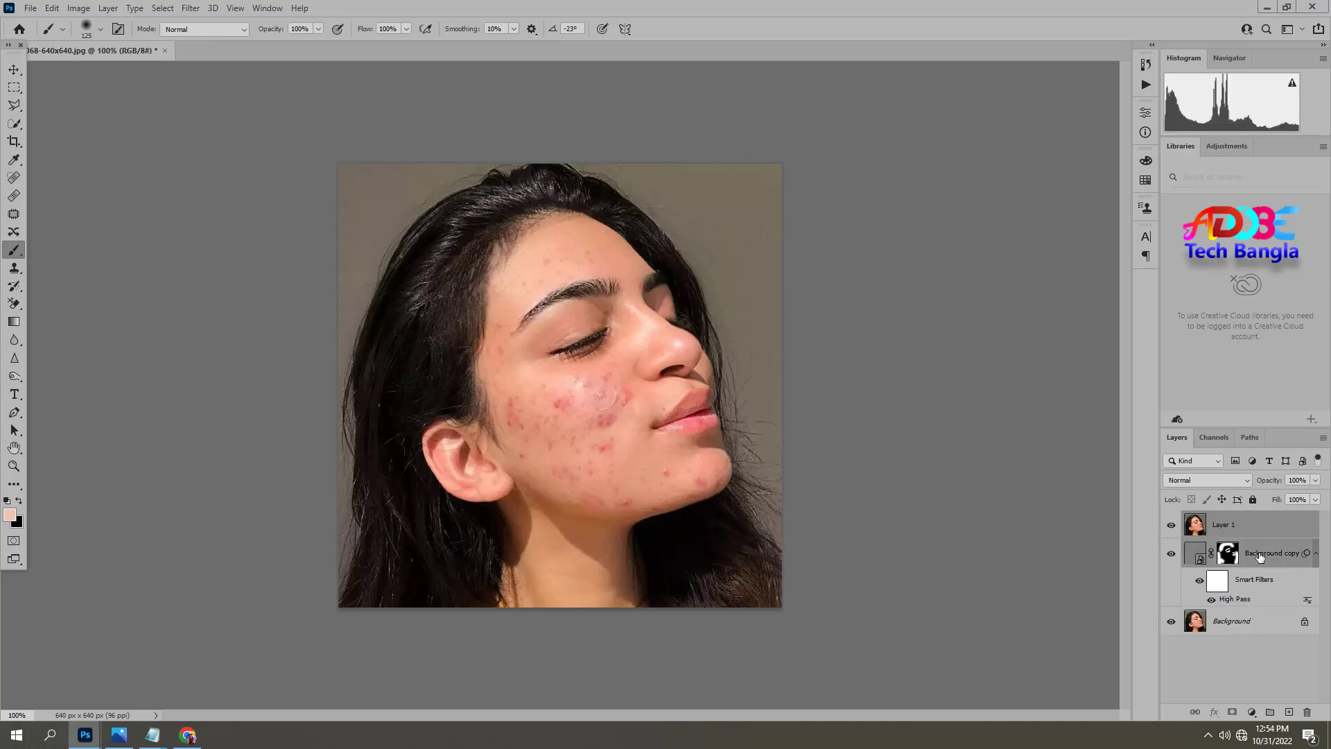
shift+click(1256, 619)
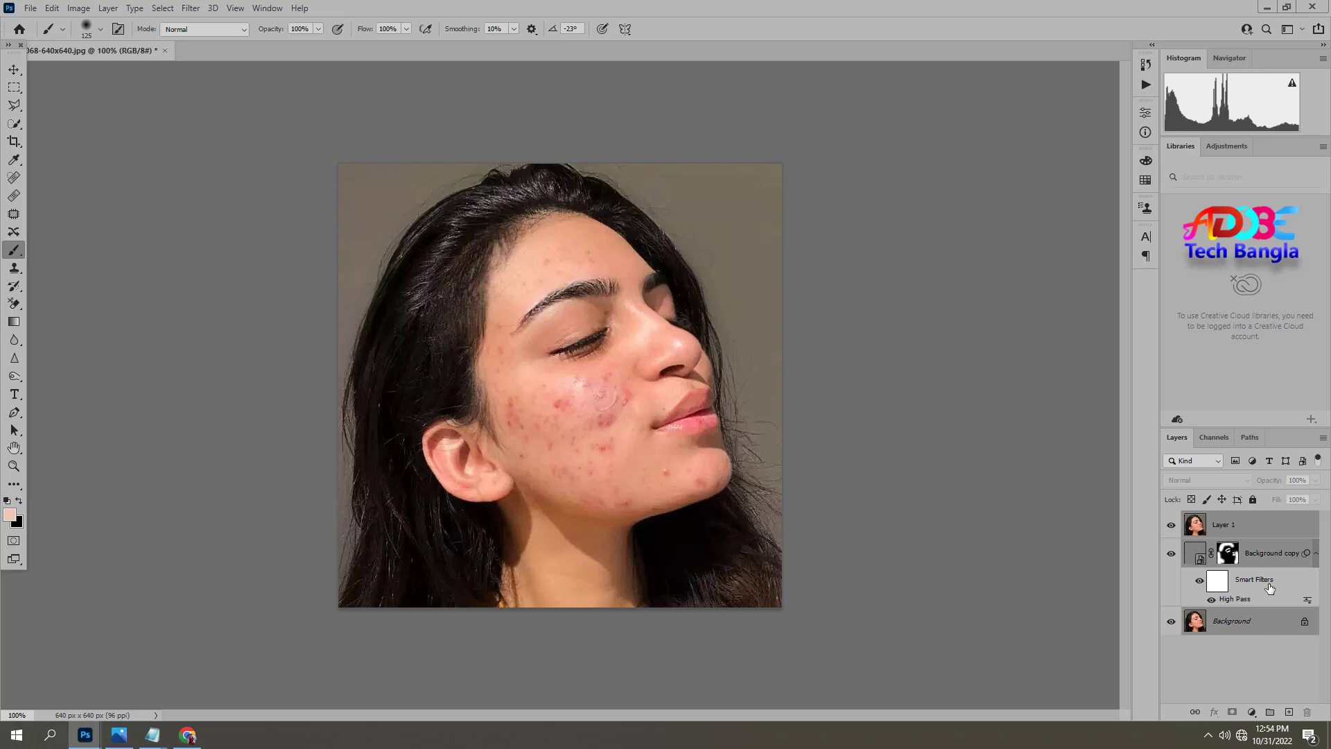
right_click(1250, 554)
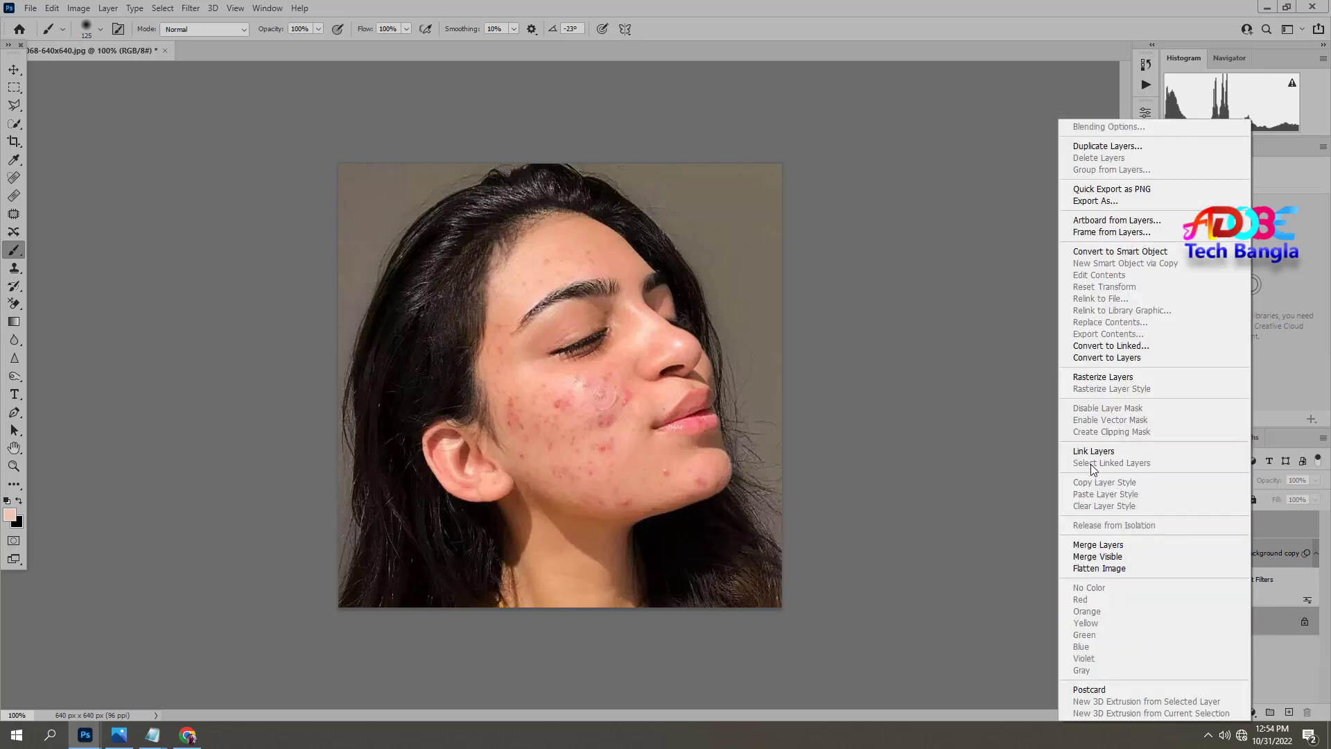
click(1093, 546)
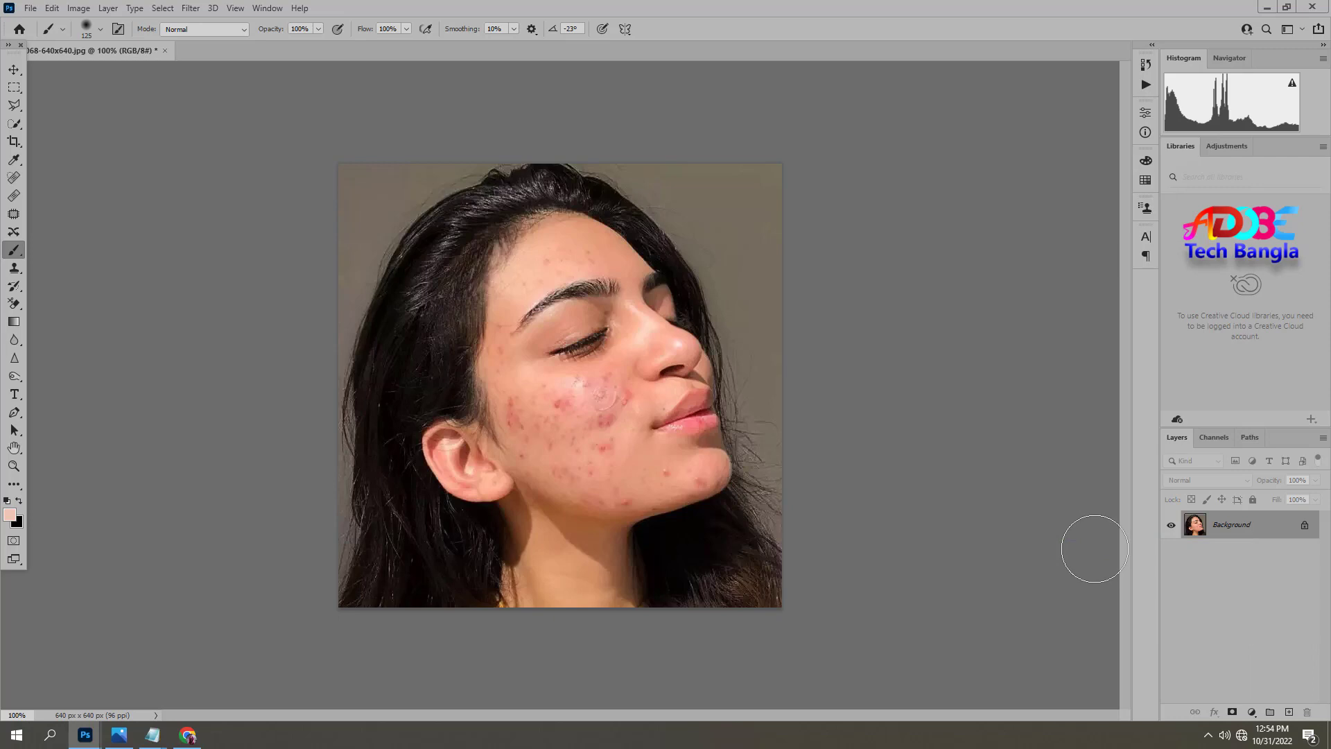
key(ctrl+z)
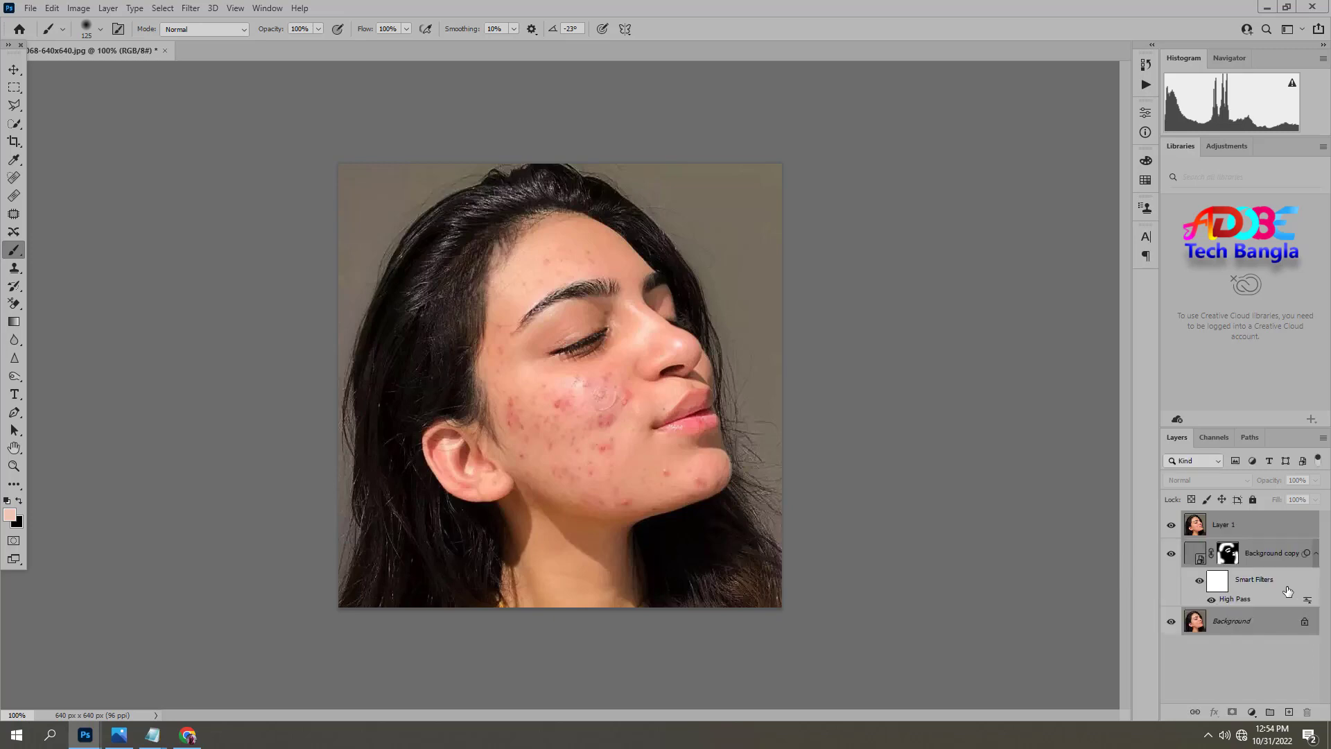
click(943, 591)
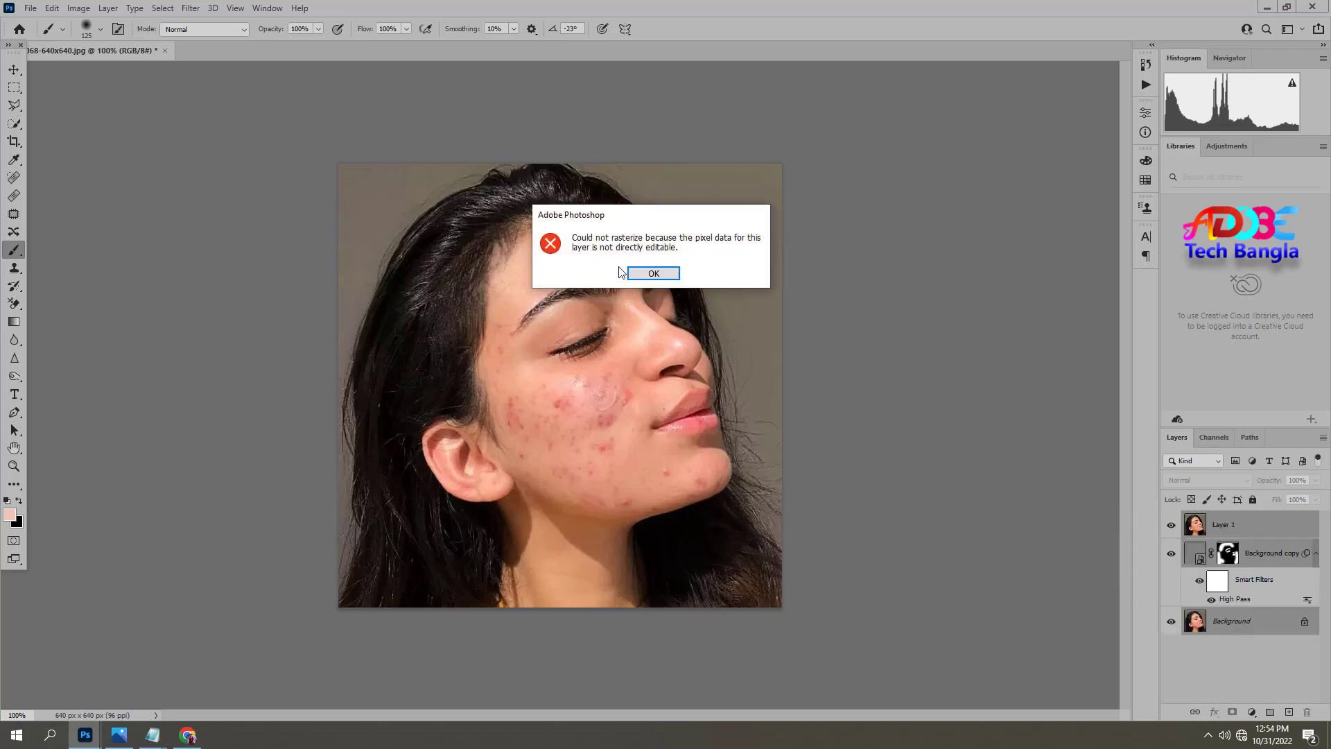
click(652, 272)
click(1226, 651)
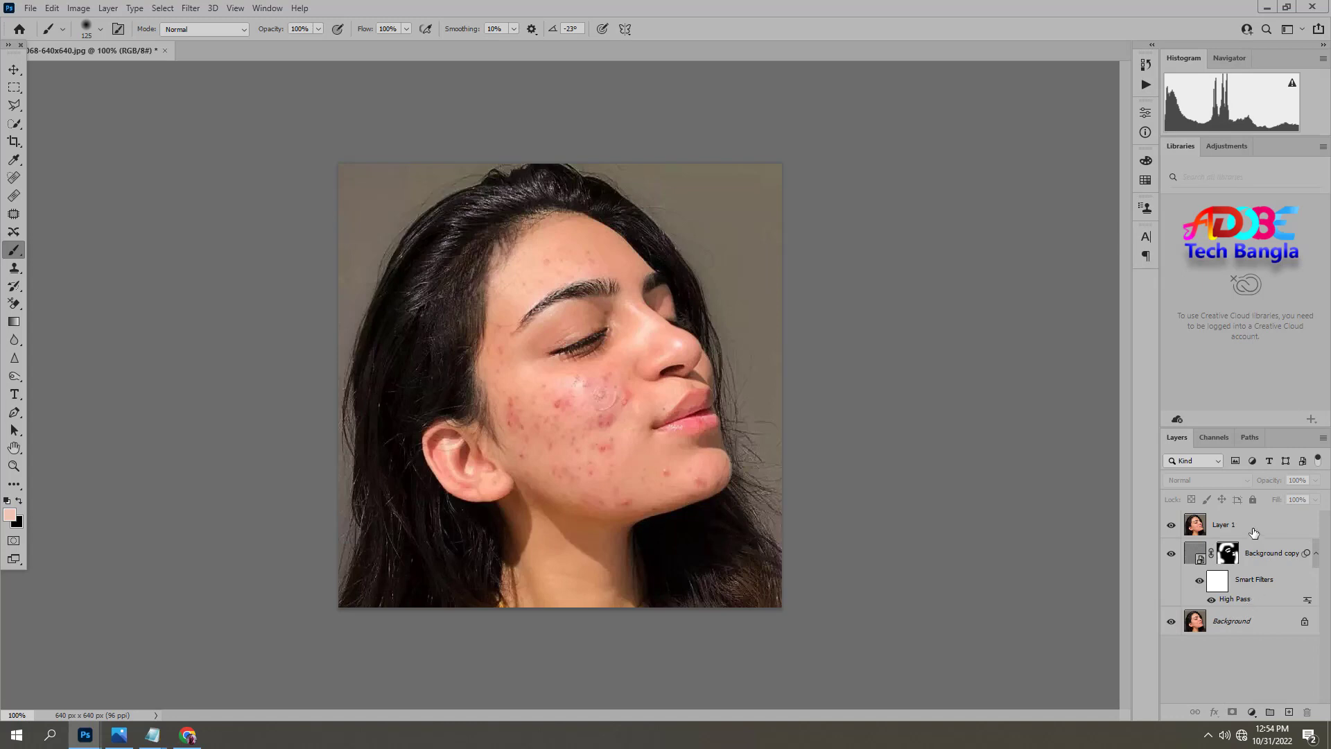
Merge all visible layers into the Background layer and duplicate the result onto a new layer.
click(1251, 620)
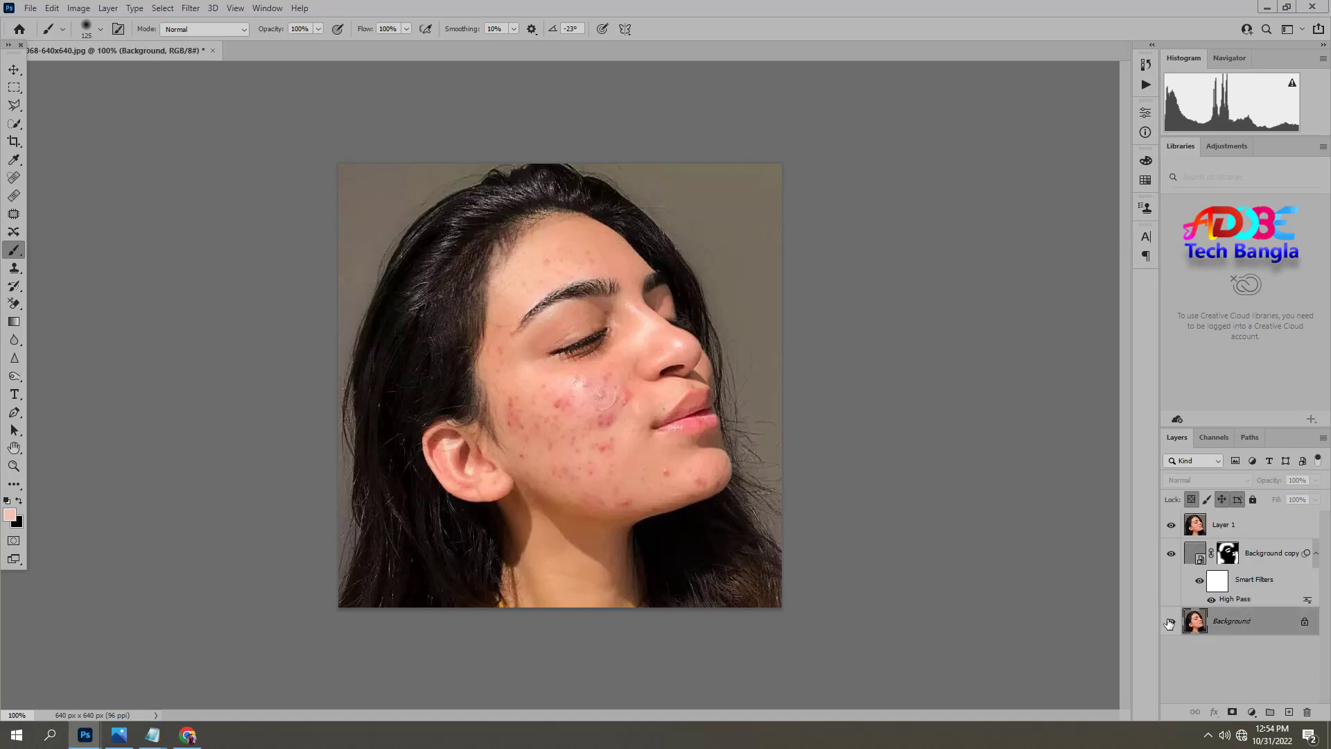
key(ctrl+shift+e)
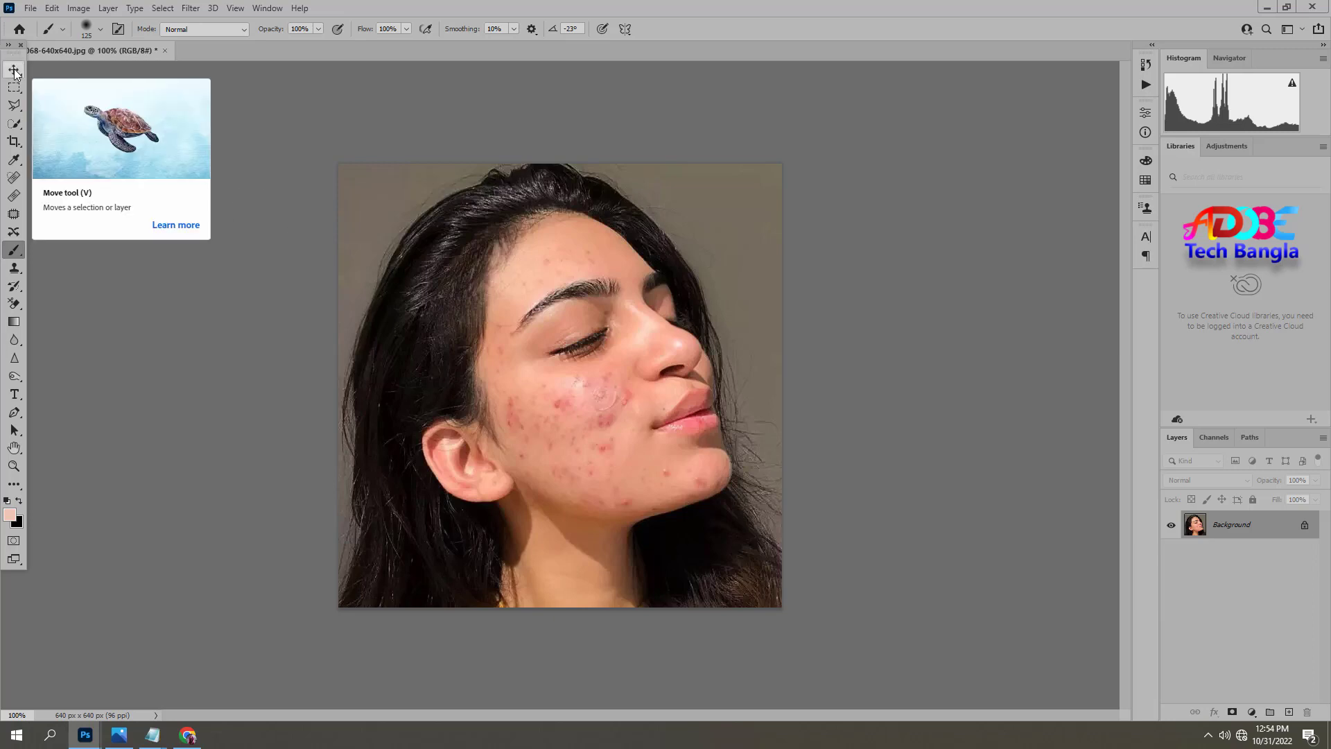
key(ctrl+j)
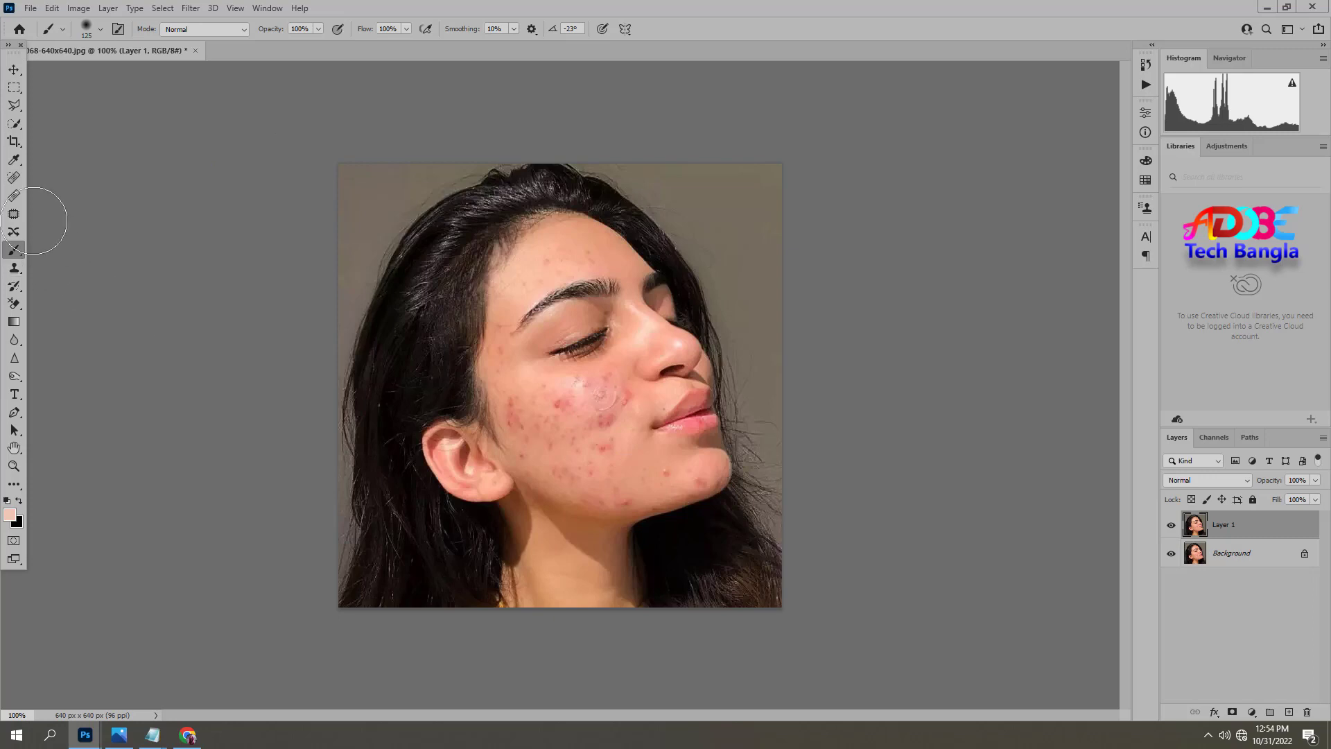
Remove the acne spots on the middle of the cheek below the eye with the Spot Healing Brush.
click(14, 178)
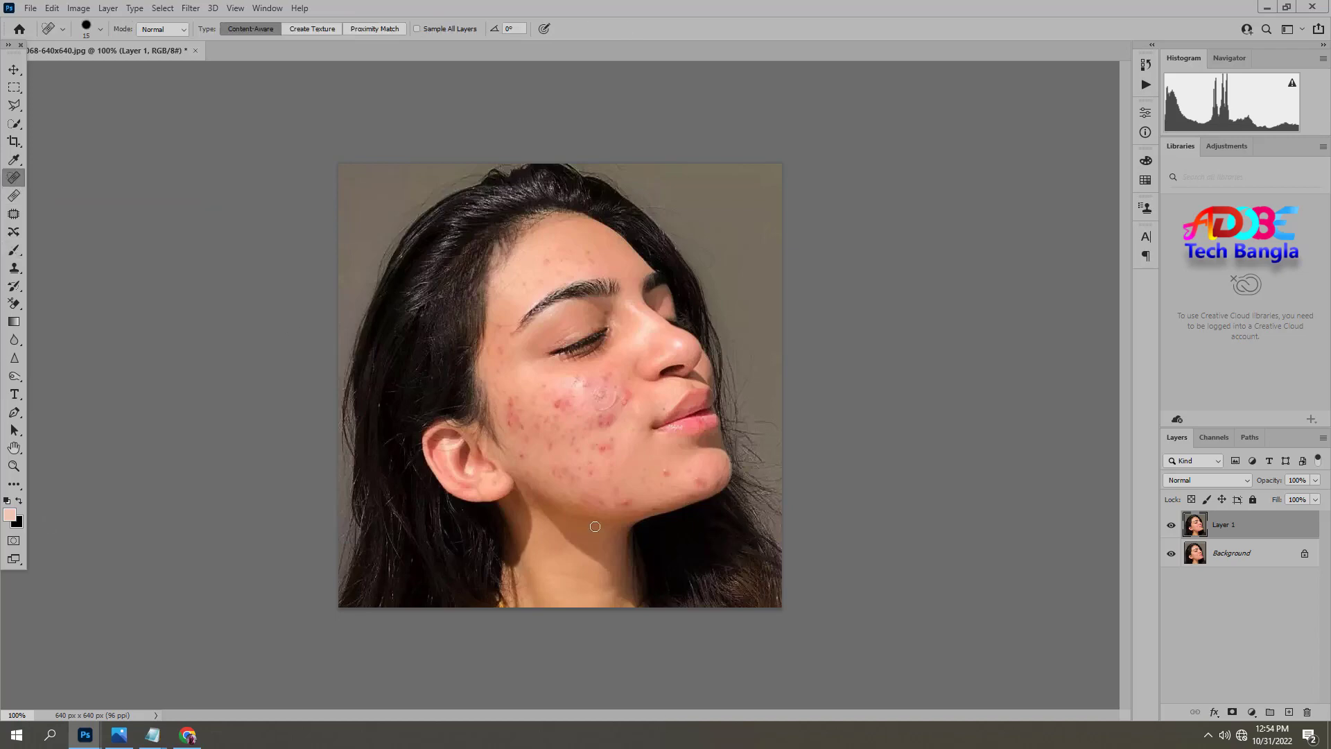
scroll(558, 396, up, 1)
drag(565, 504, 514, 451)
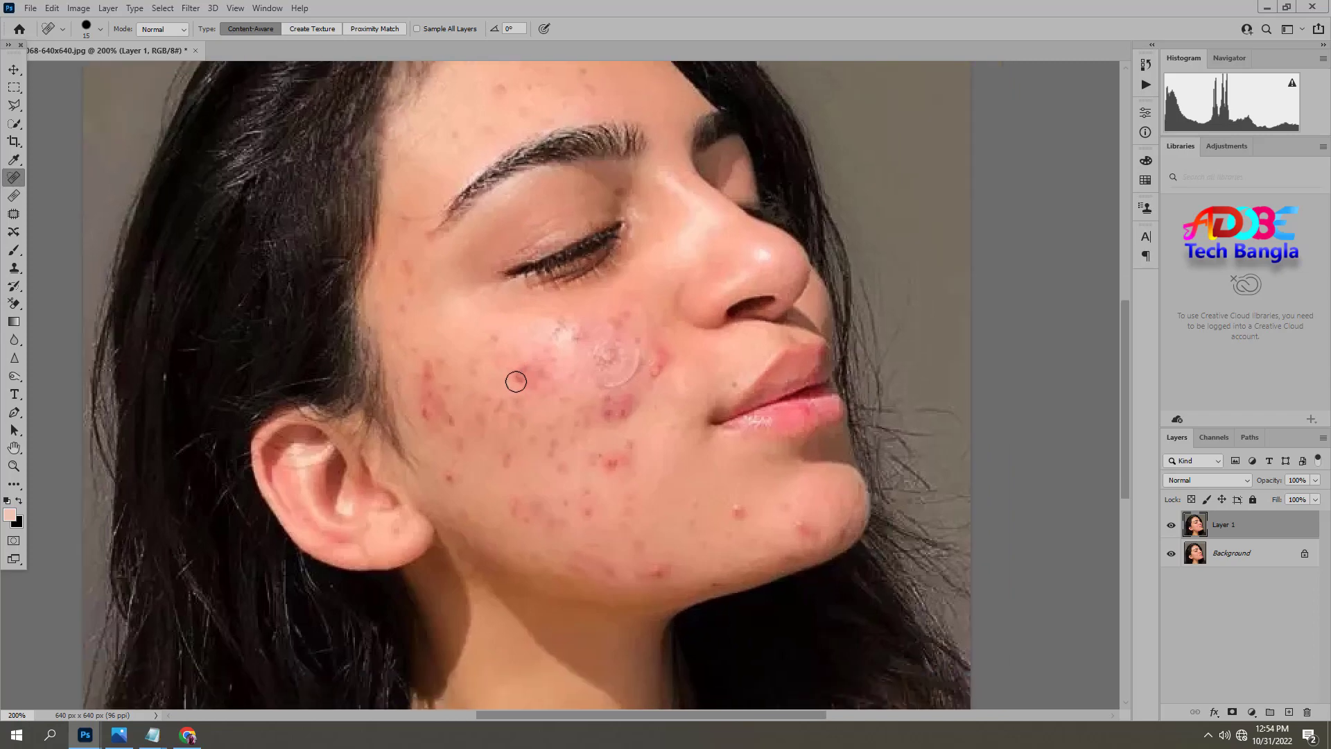
click(543, 395)
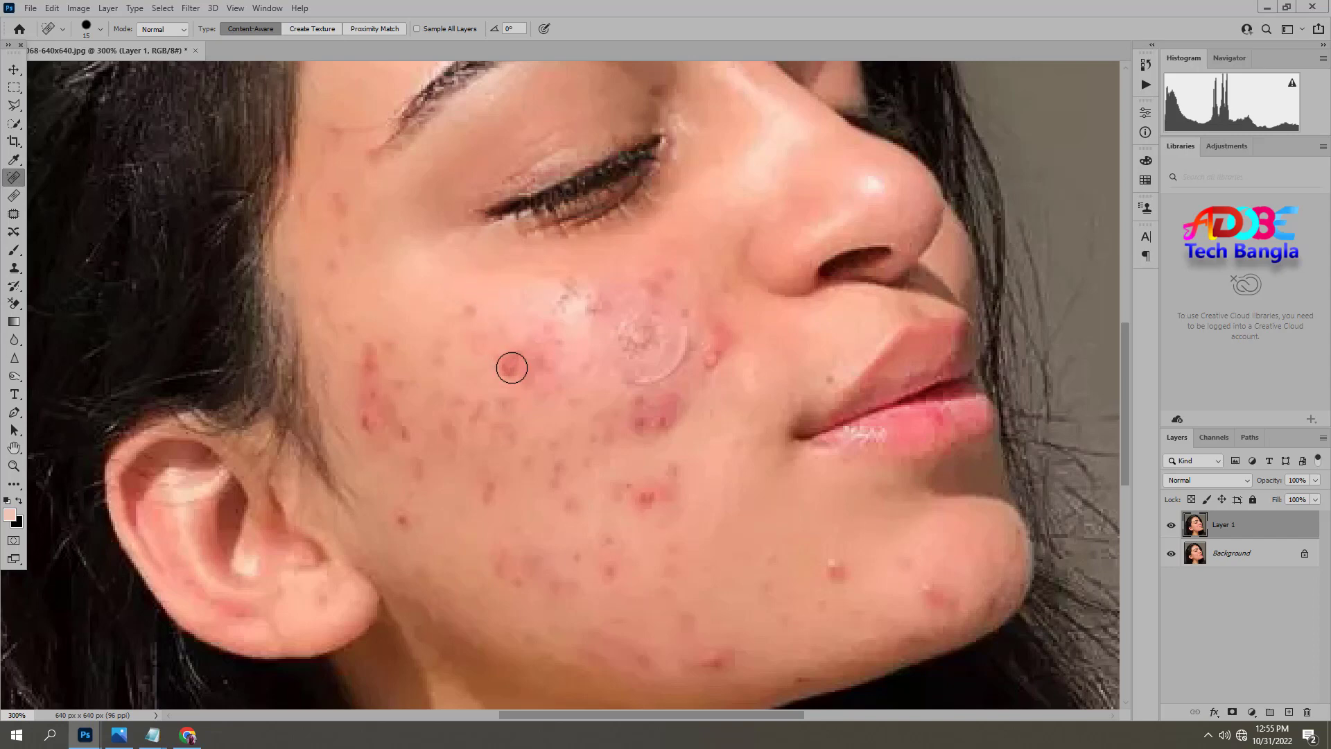
drag(526, 360, 537, 371)
click(484, 348)
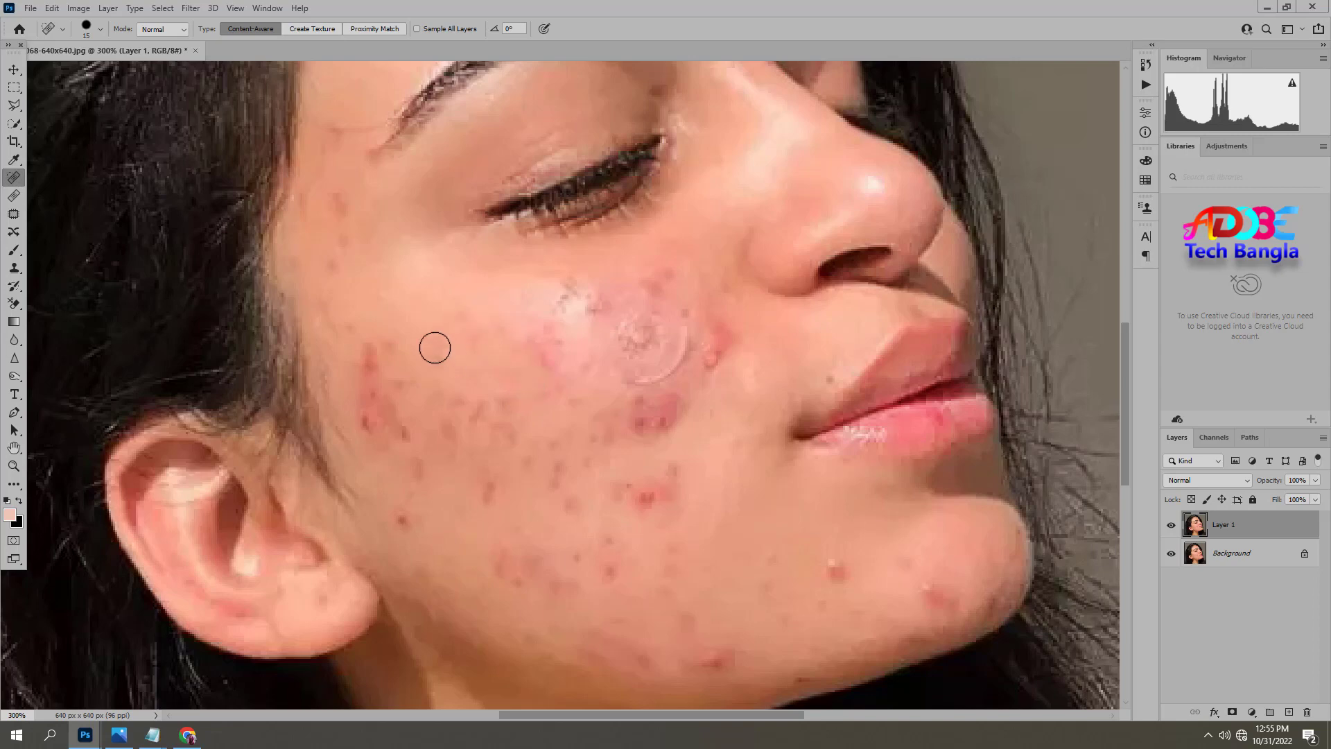
click(651, 492)
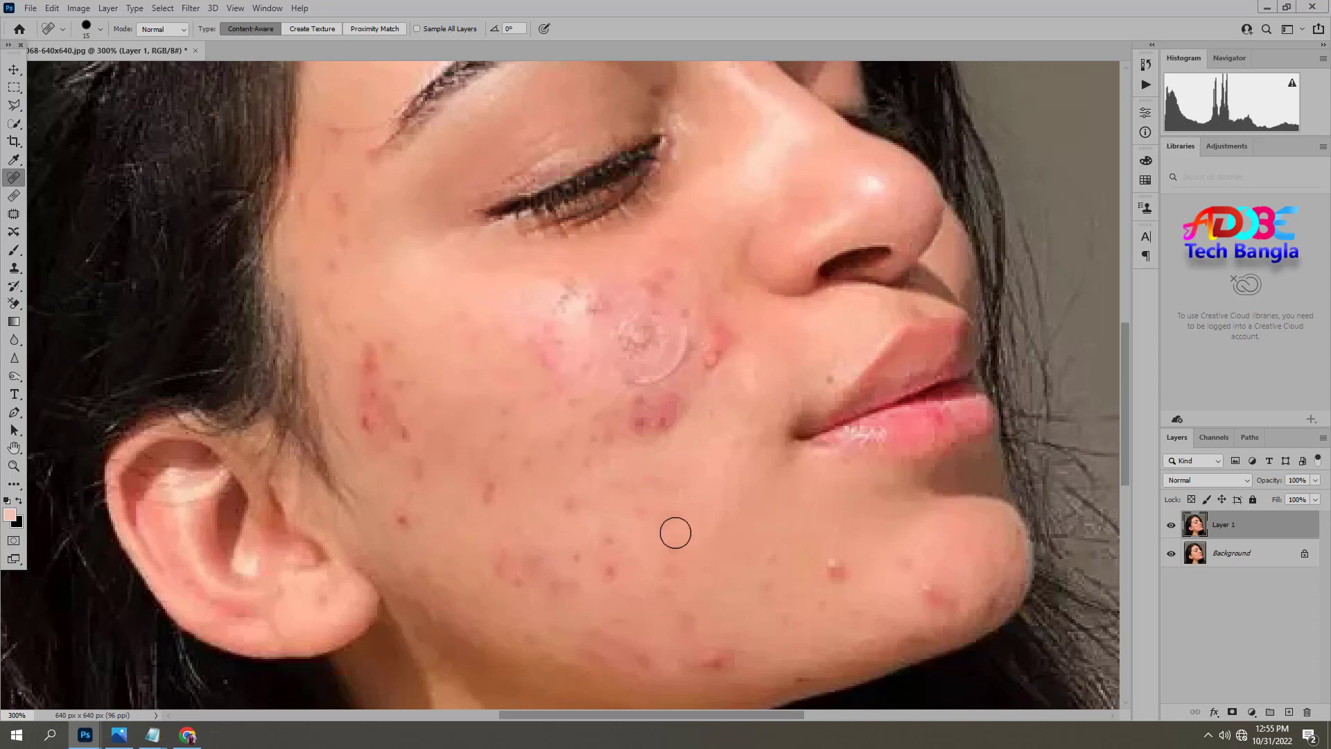
Heal the remaining pimples on the chin, along the jaw and across the lower cheek.
click(836, 583)
click(770, 588)
click(717, 658)
click(609, 565)
click(580, 558)
click(573, 508)
click(535, 458)
click(489, 488)
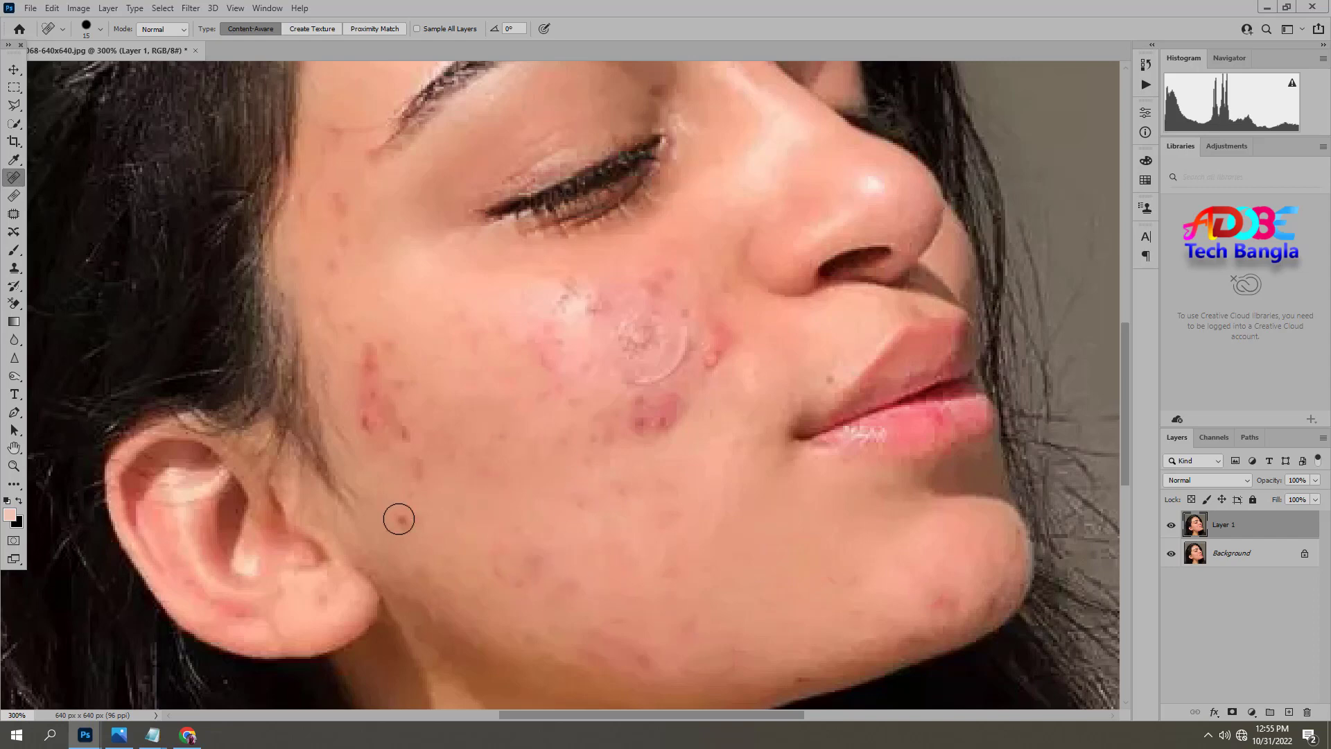
Heal the red patches near the ear, the blemished cheekbone area, the spot above the lip and the marks on the temple.
click(365, 423)
click(390, 360)
drag(642, 321, 736, 349)
click(657, 279)
click(576, 313)
click(541, 352)
click(629, 354)
click(671, 425)
click(842, 375)
drag(335, 201, 334, 242)
drag(331, 121, 331, 137)
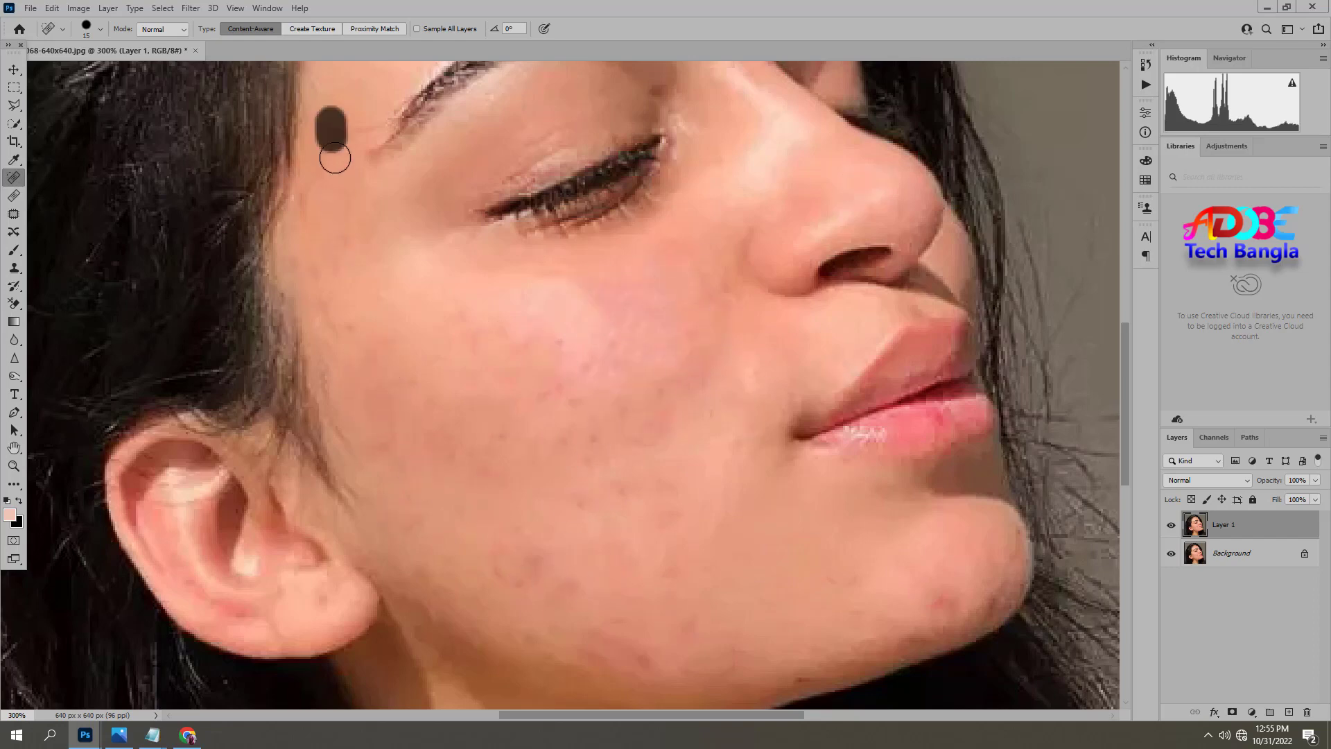
Heal the small spots on the forehead above the eyebrow and check the whole face for leftover blemishes.
scroll(680, 333, up, 5)
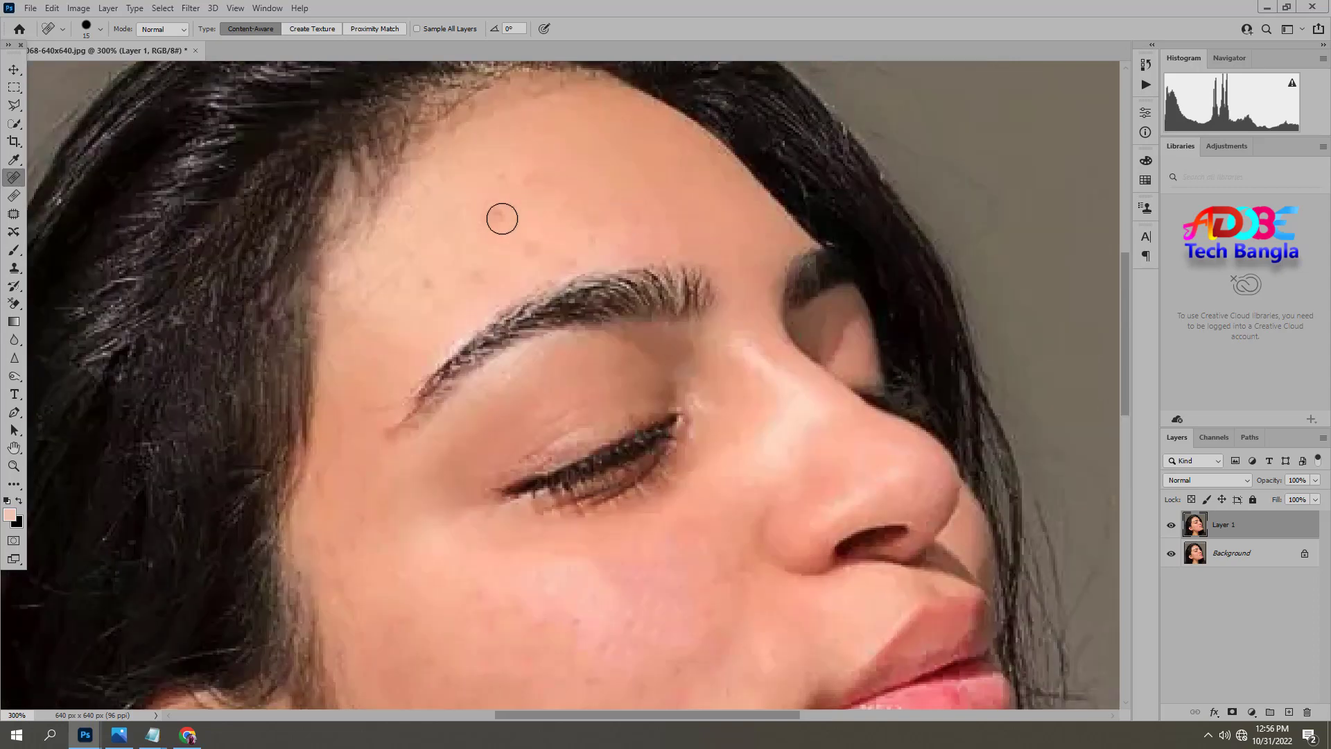
click(485, 274)
click(402, 299)
drag(520, 555, 470, 374)
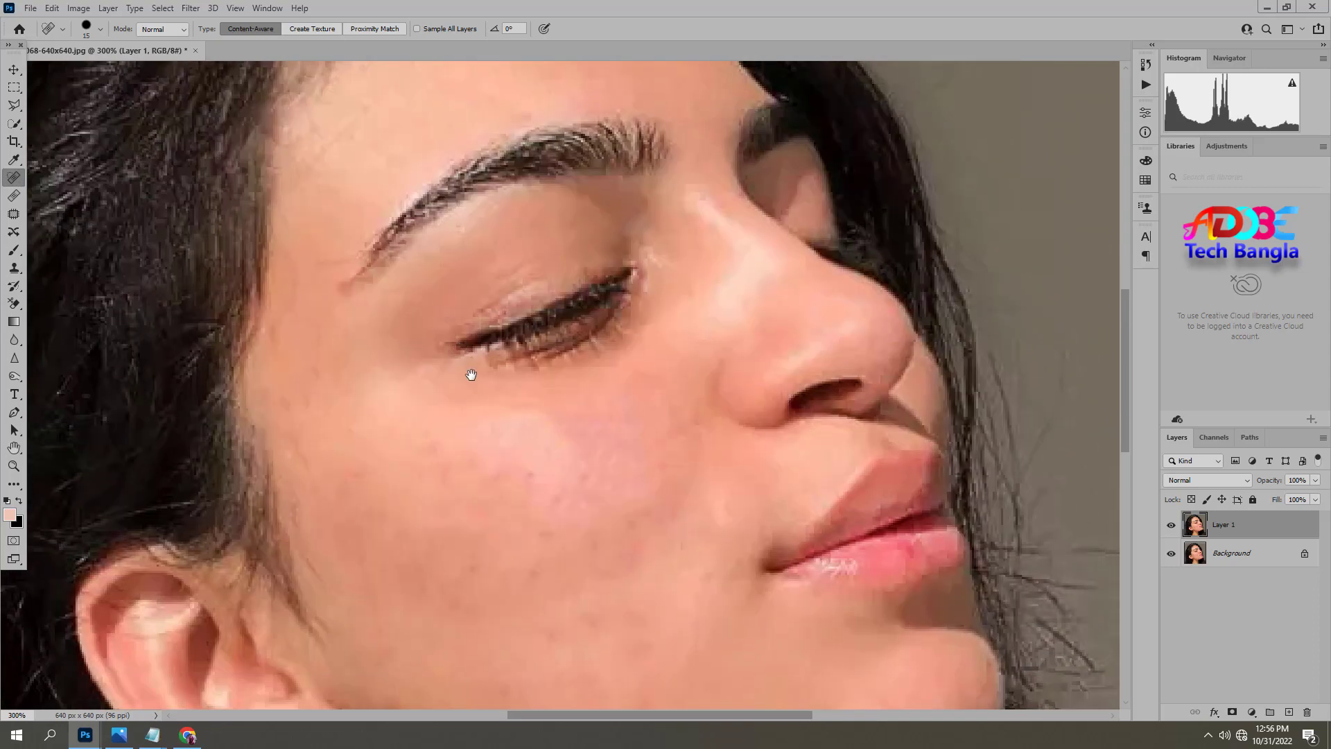
key(ctrl+minus)
drag(589, 531, 507, 510)
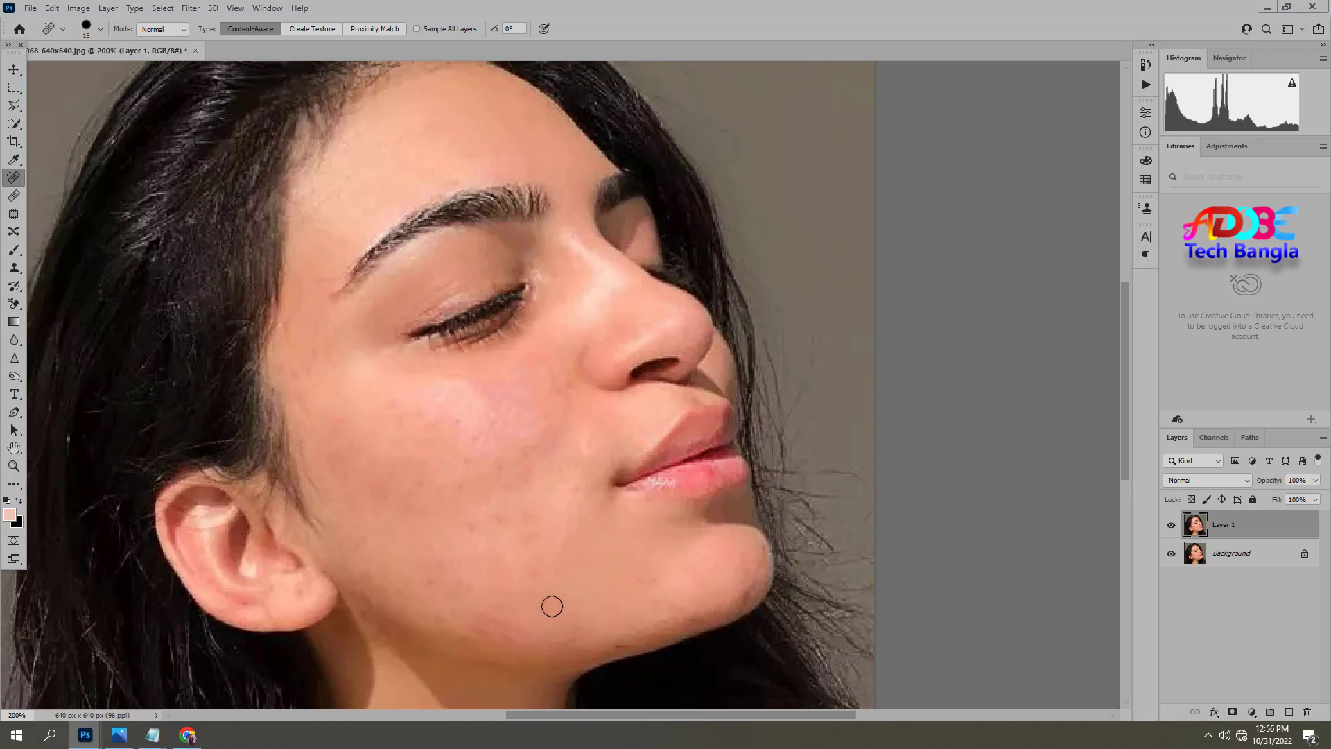
key(ctrl+minus)
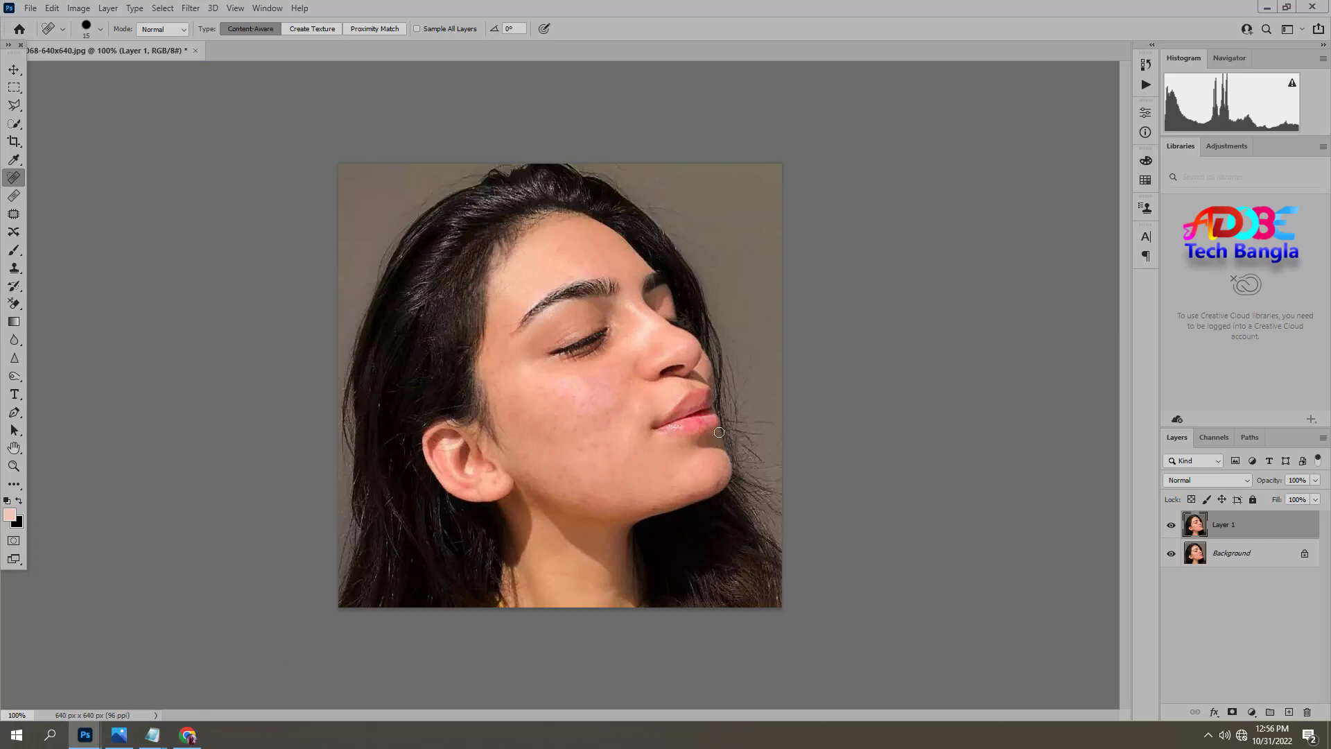
Duplicate the healed layer, invert the copy's colors and set its blend mode to Vivid Light.
key(ctrl+j)
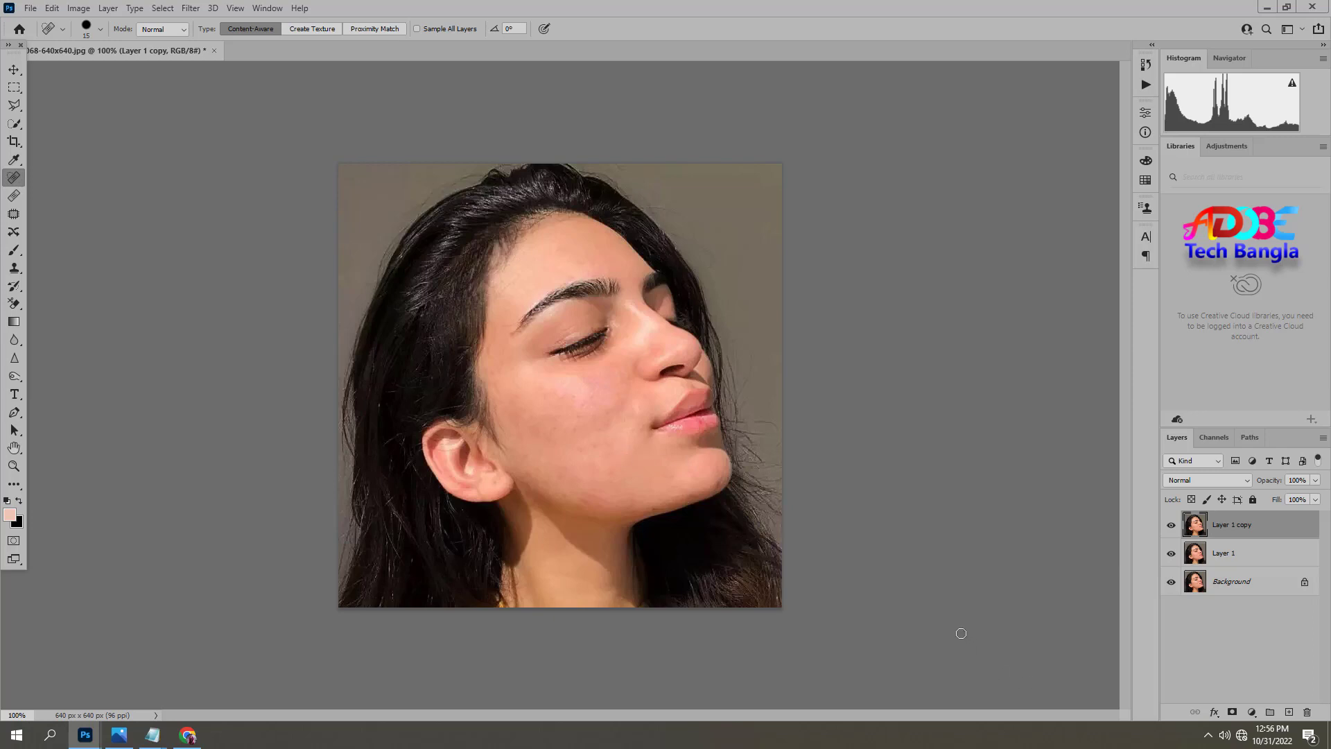
key(ctrl+i)
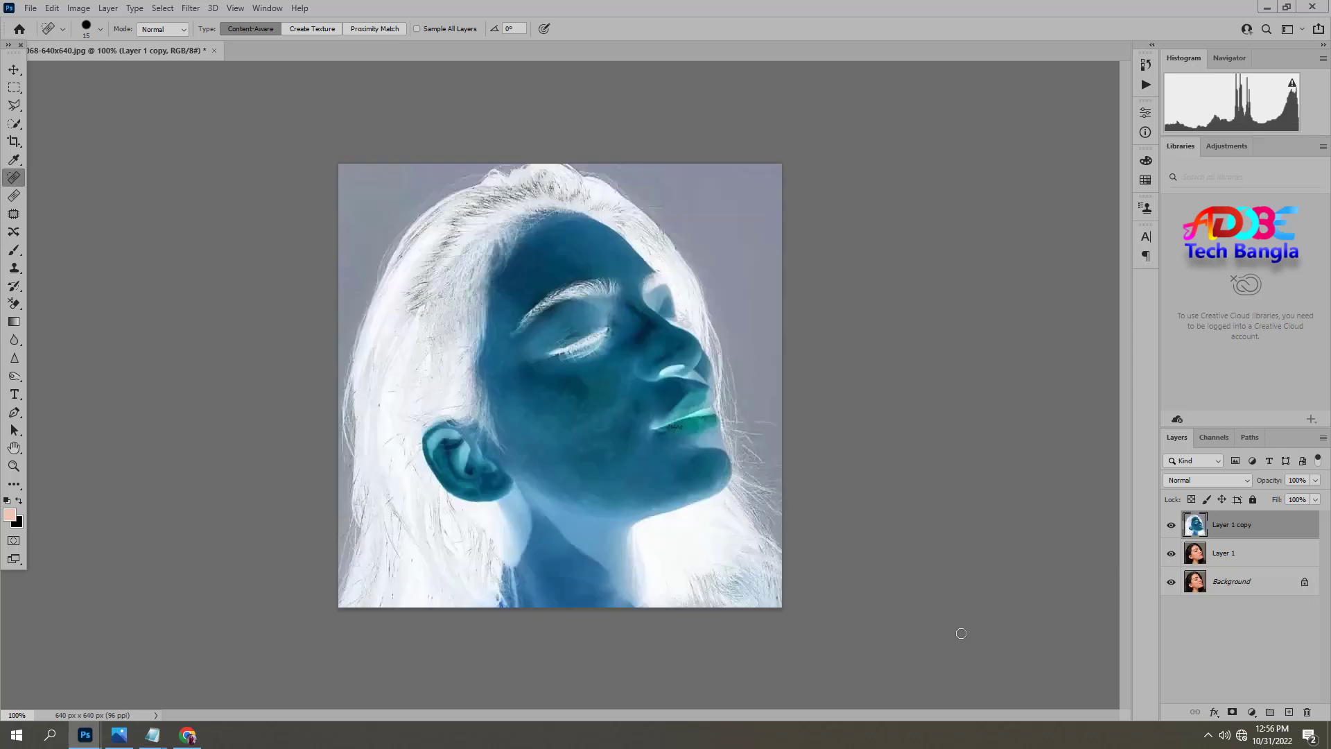
click(1188, 480)
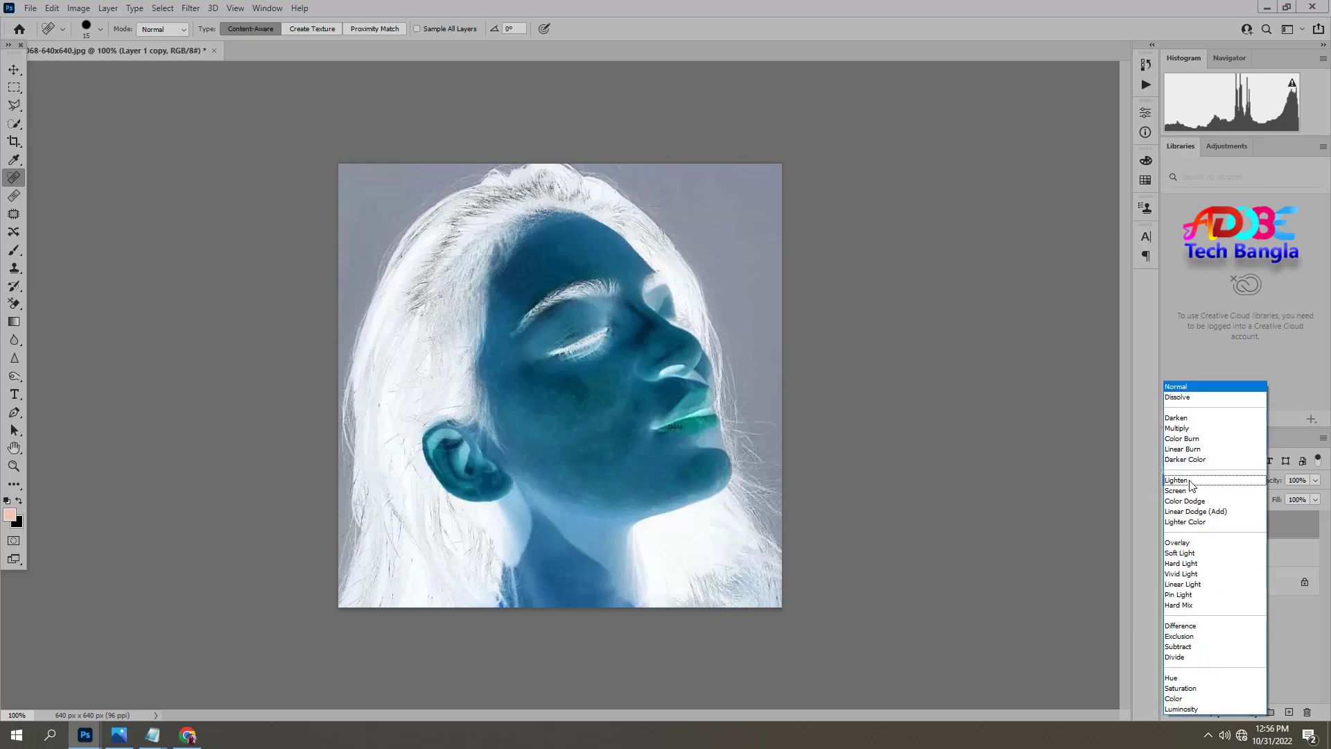
click(1195, 574)
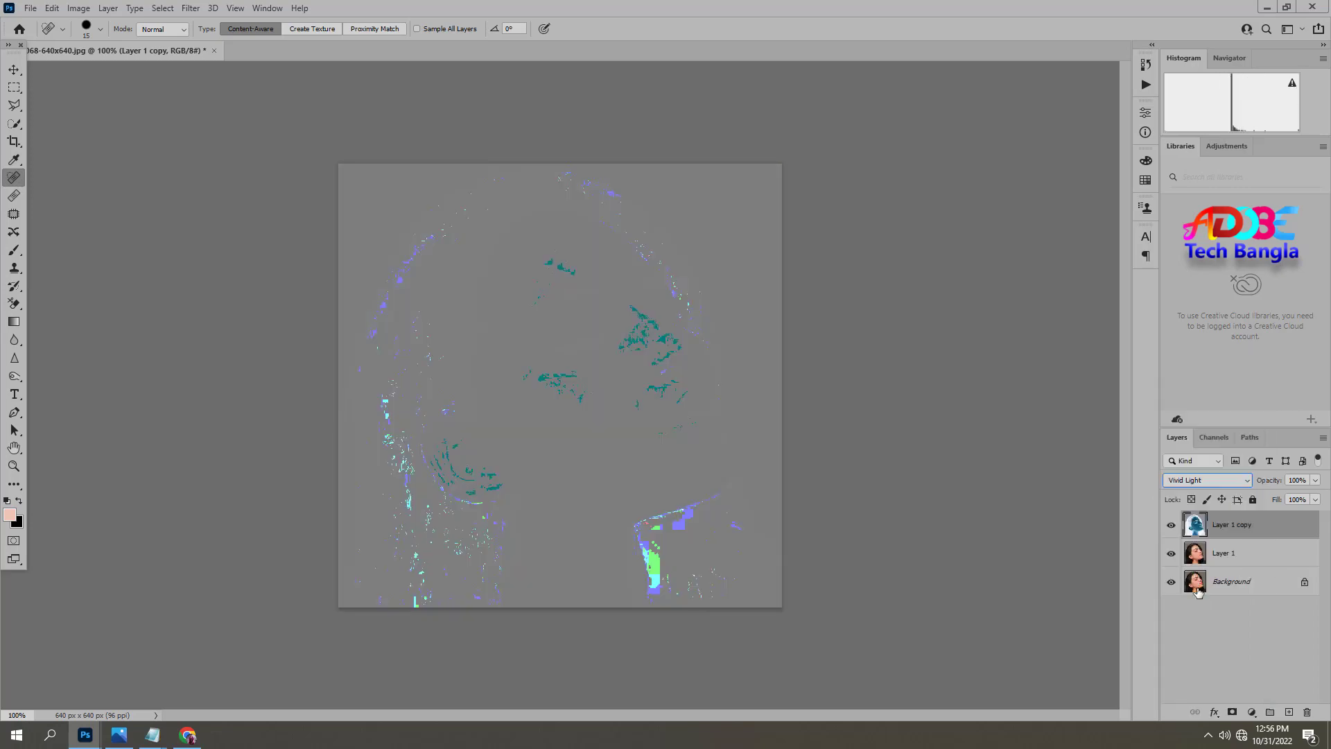
Apply a High Pass filter to the inverted copy, adjusting the radius while previewing the skin smoothing up close.
click(192, 10)
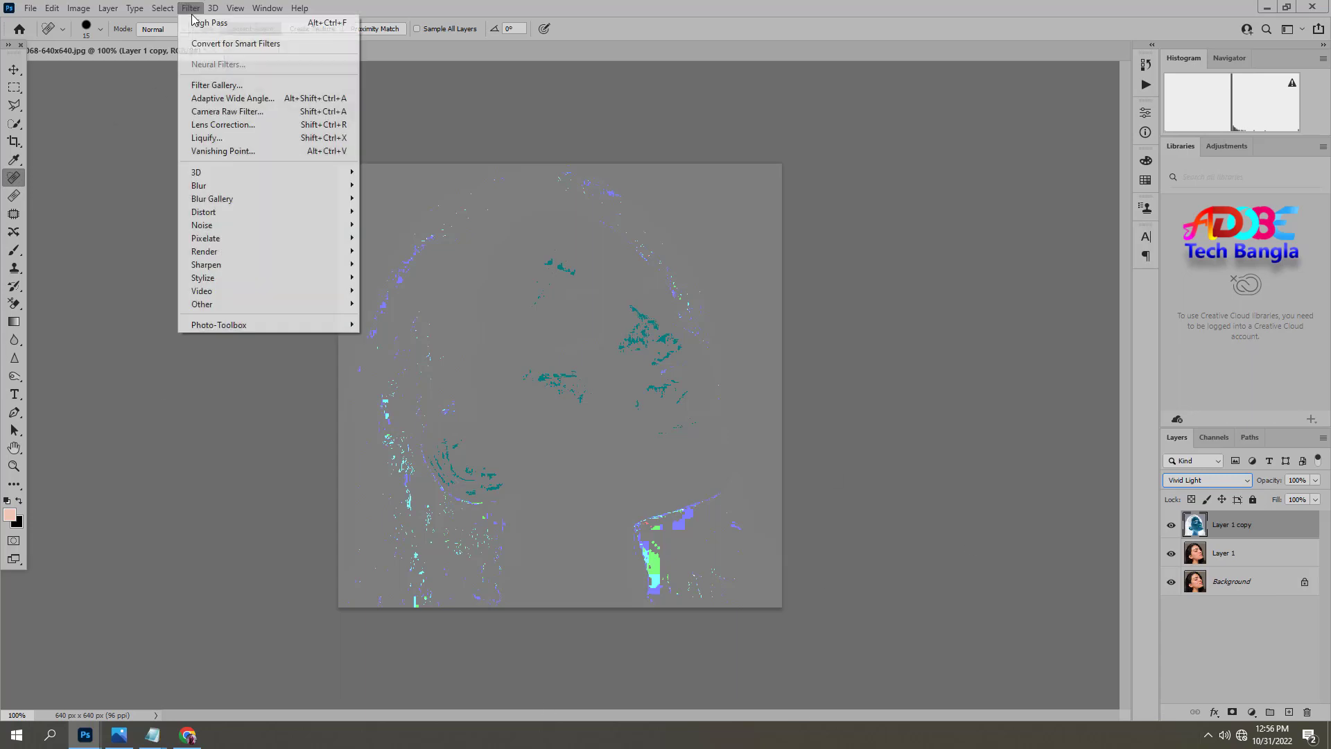
mouse_move(237, 306)
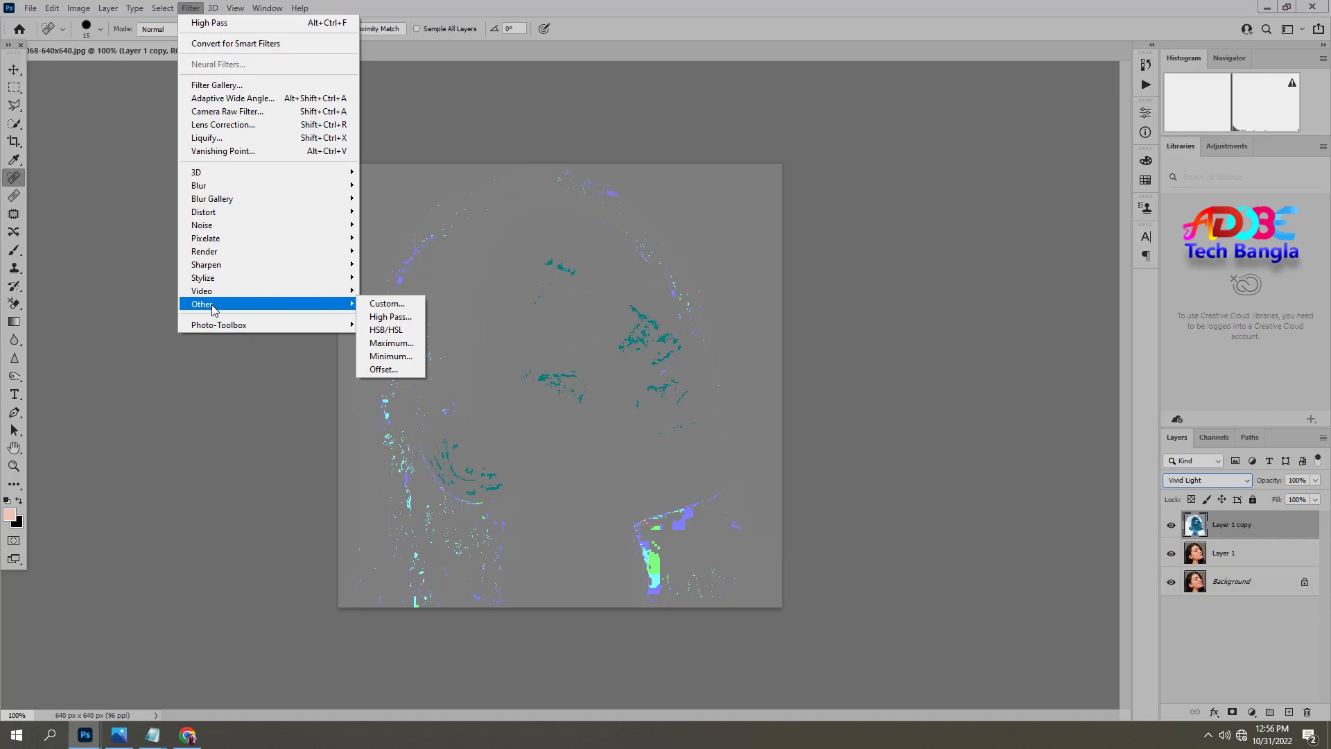
click(390, 319)
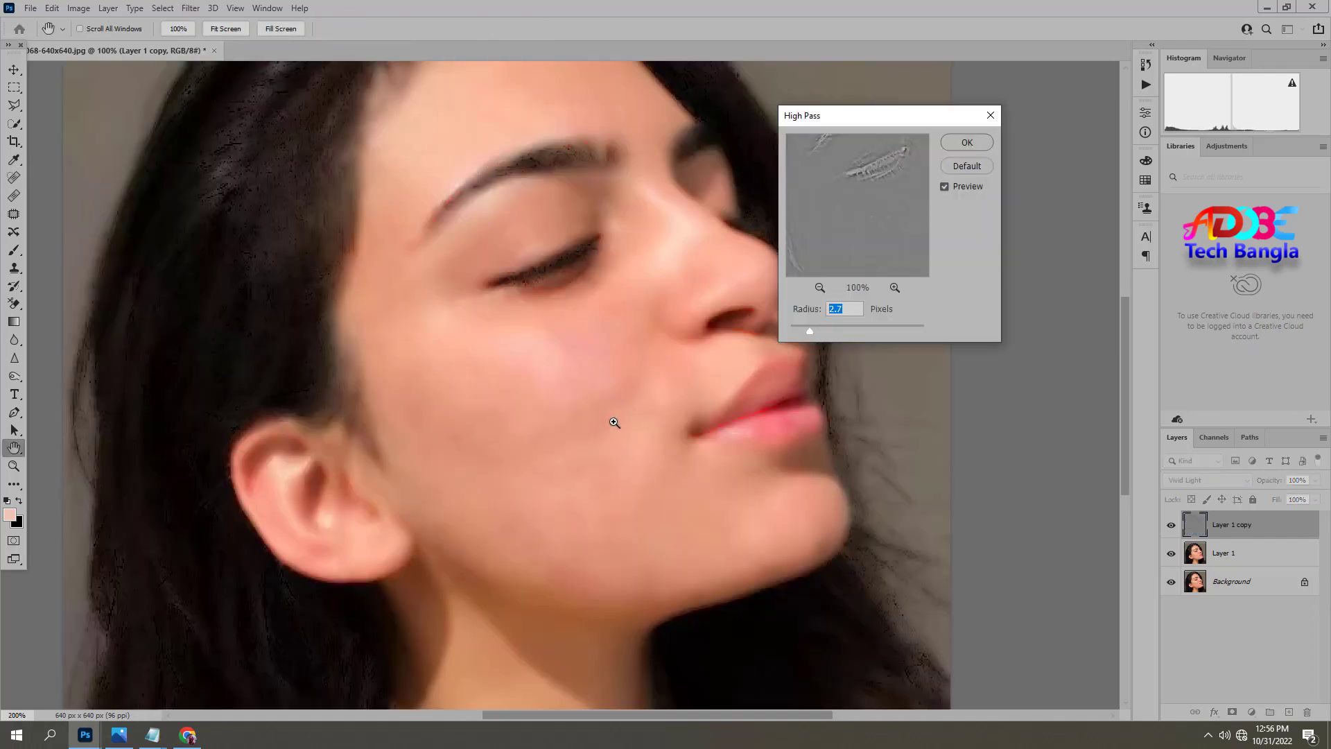
ctrl+click(612, 445)
drag(705, 479, 579, 475)
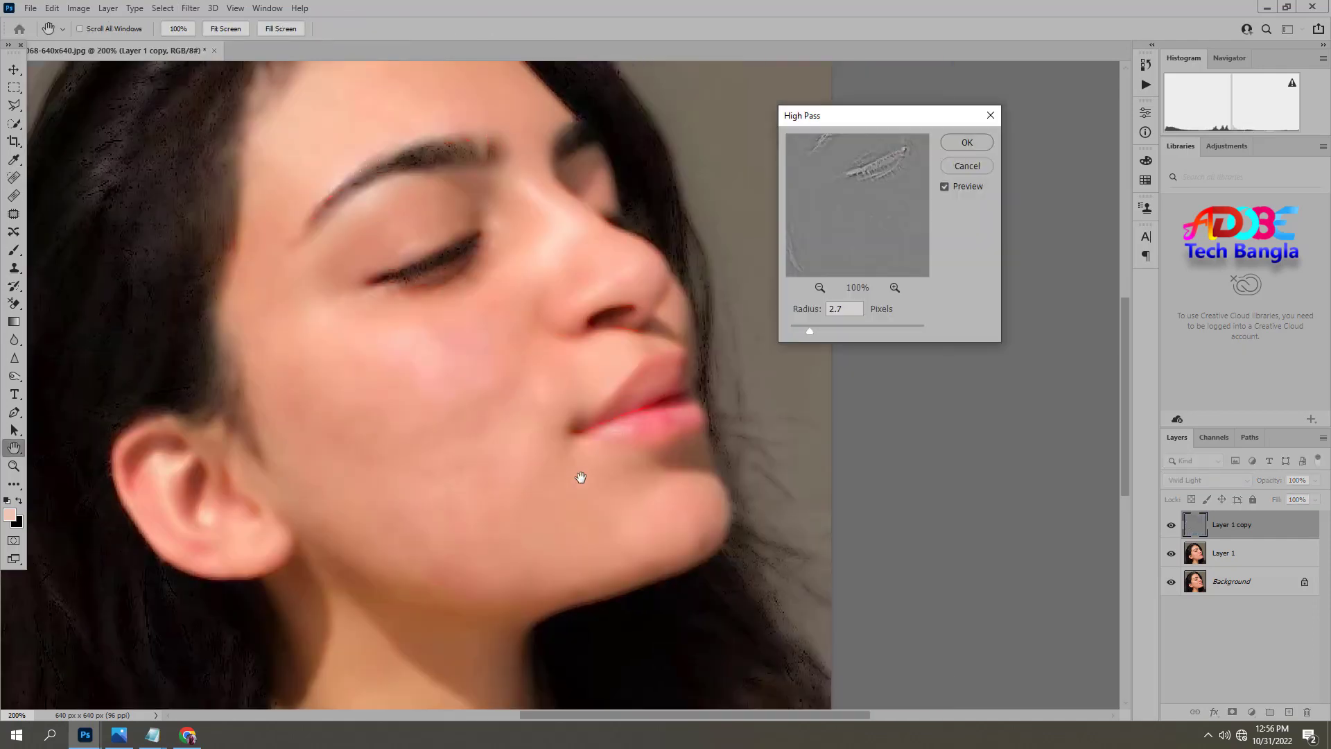
click(814, 330)
click(965, 143)
key(j)
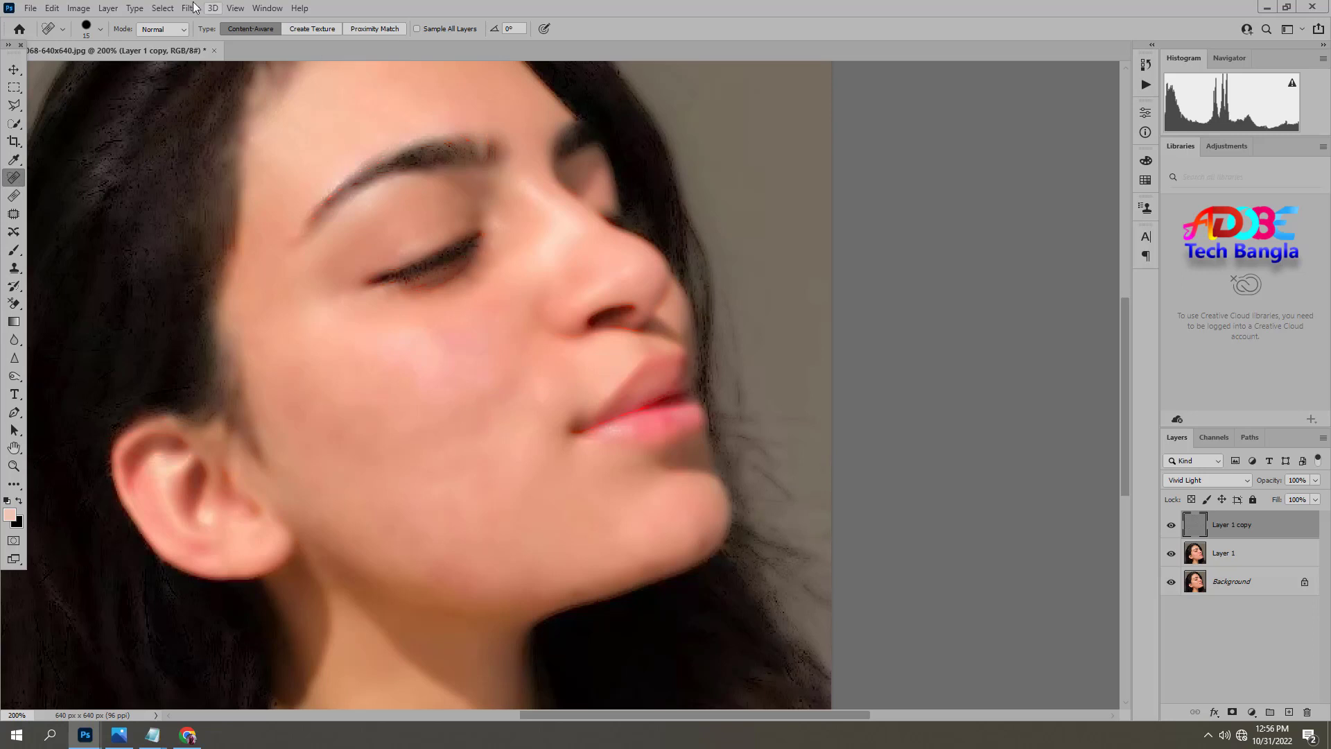
Apply a slight Gaussian Blur to the inverted Vivid Light copy to restore fine skin texture.
click(191, 10)
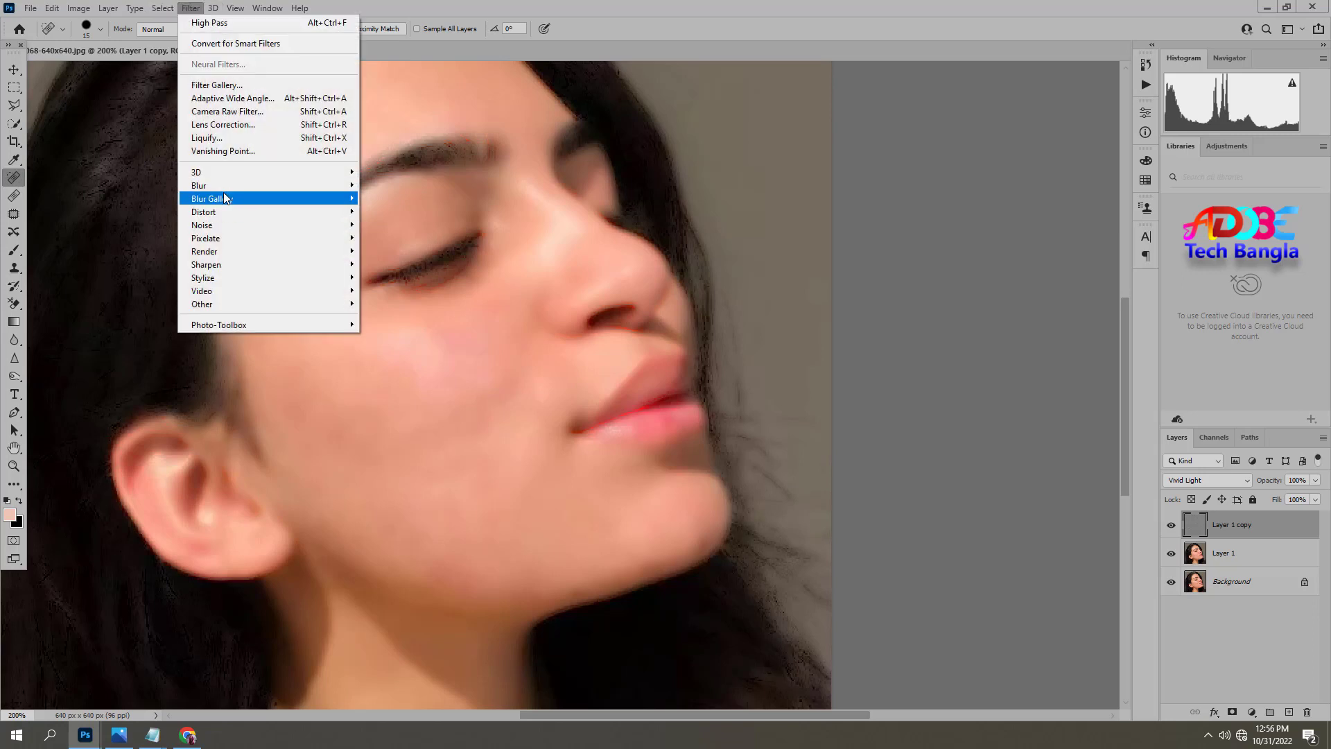
mouse_move(222, 185)
click(396, 238)
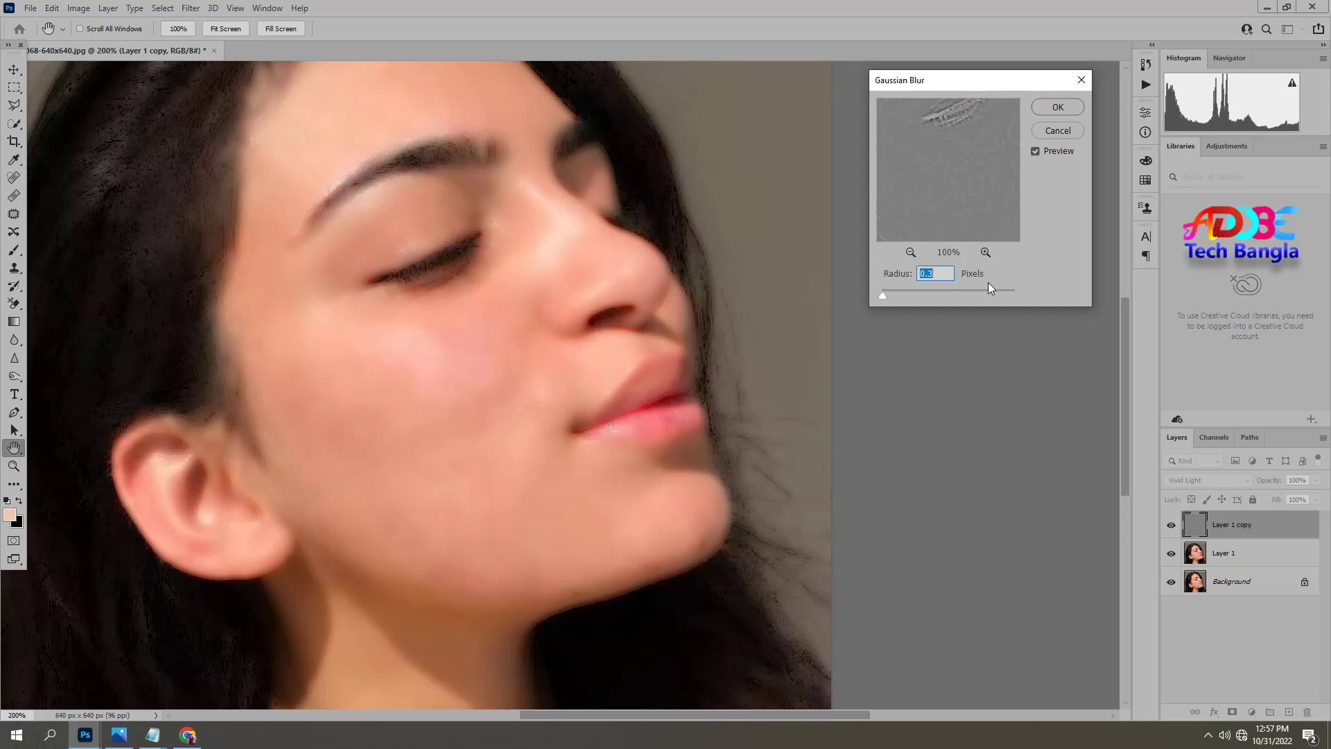
key(Up)
click(1058, 107)
key(j)
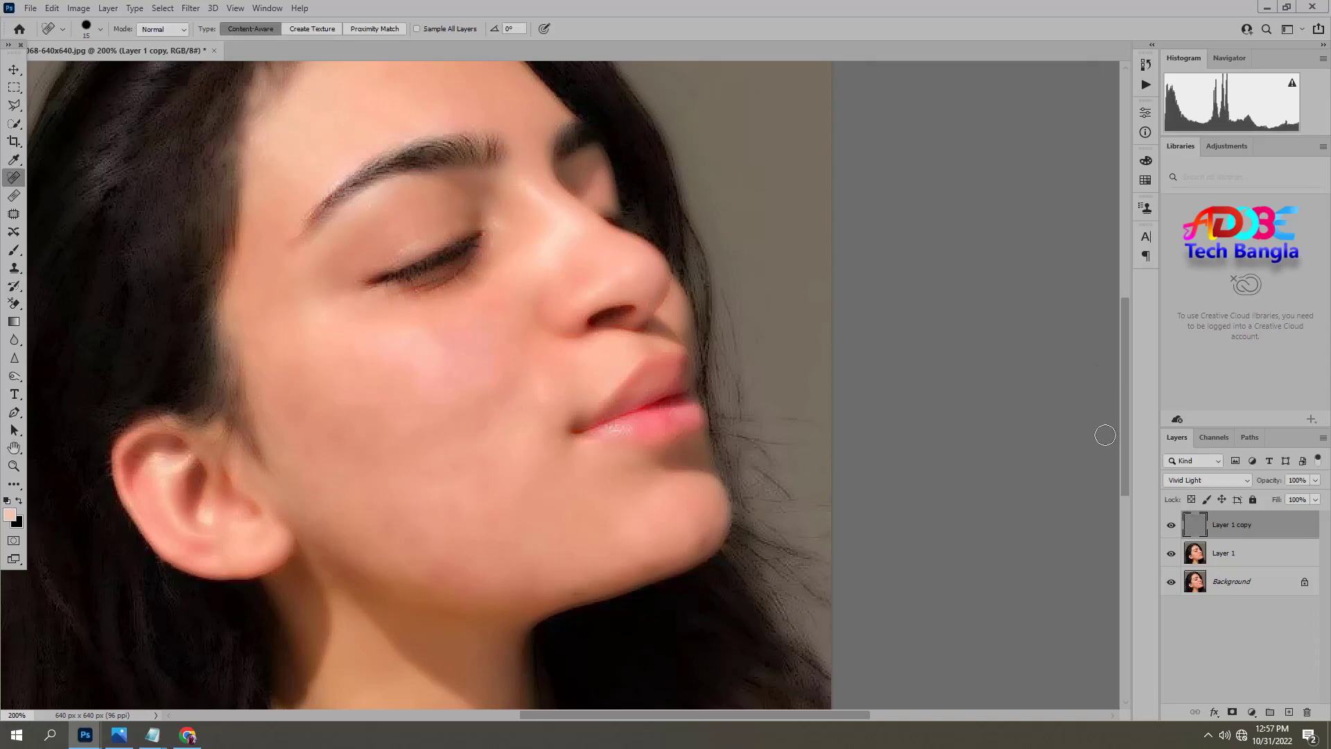
Add a black mask to the smoothing layer and paint it white with a soft brush over the upper cheek and temple.
alt+click(1232, 712)
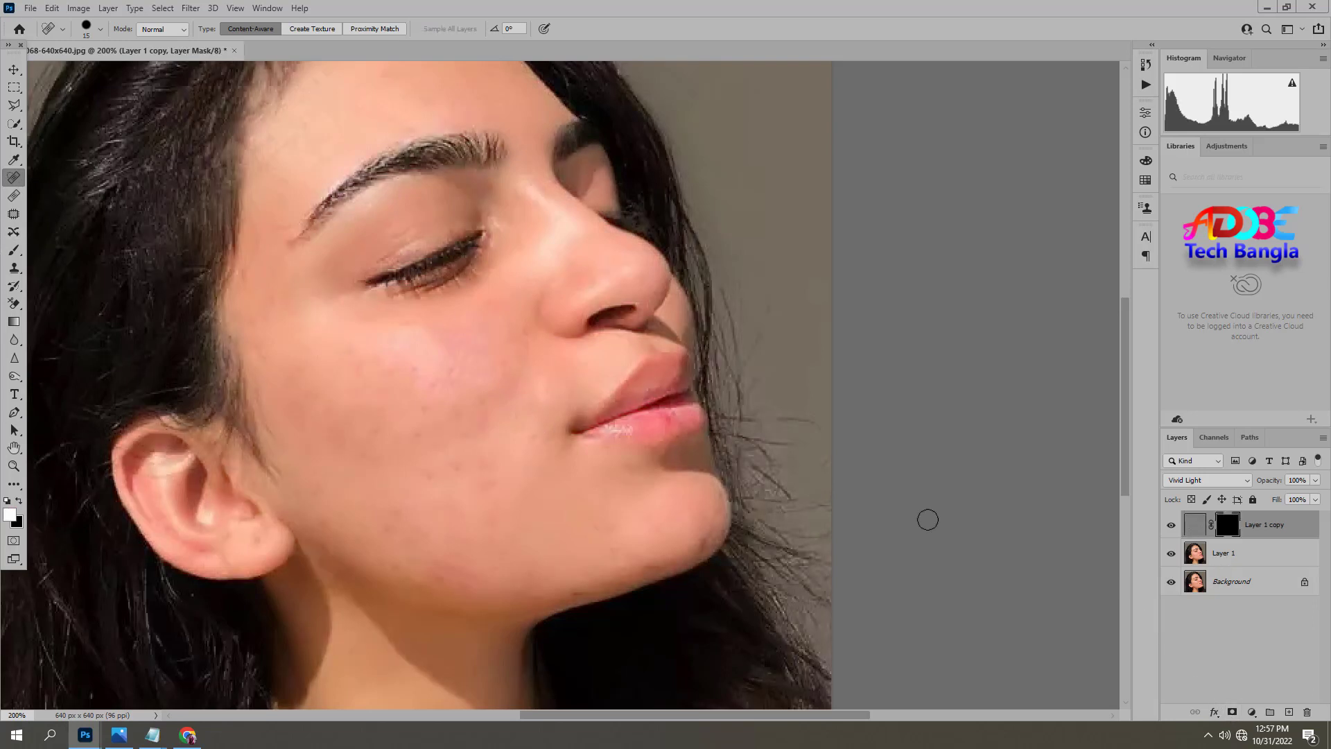
click(14, 253)
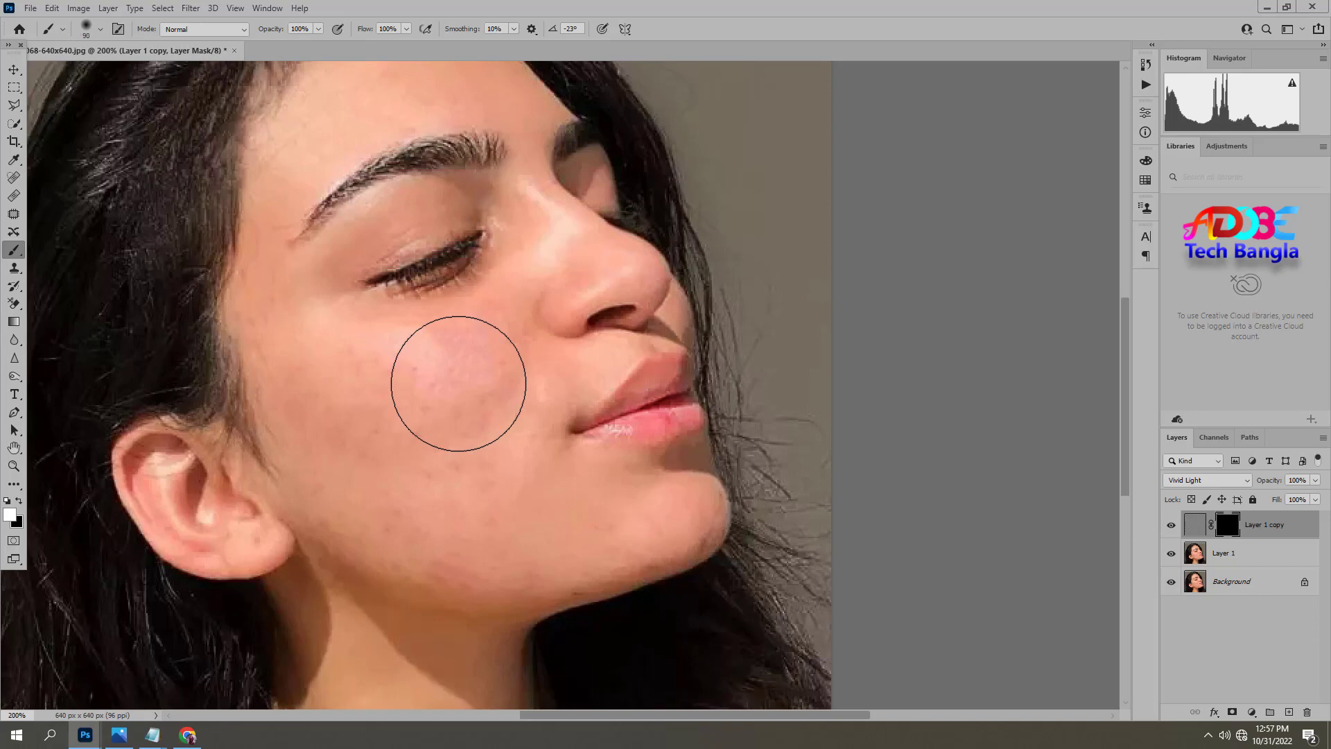
key(bracketleft)
key(bracketleft)
key(bracketleft)
key(bracketleft)
key(bracketleft)
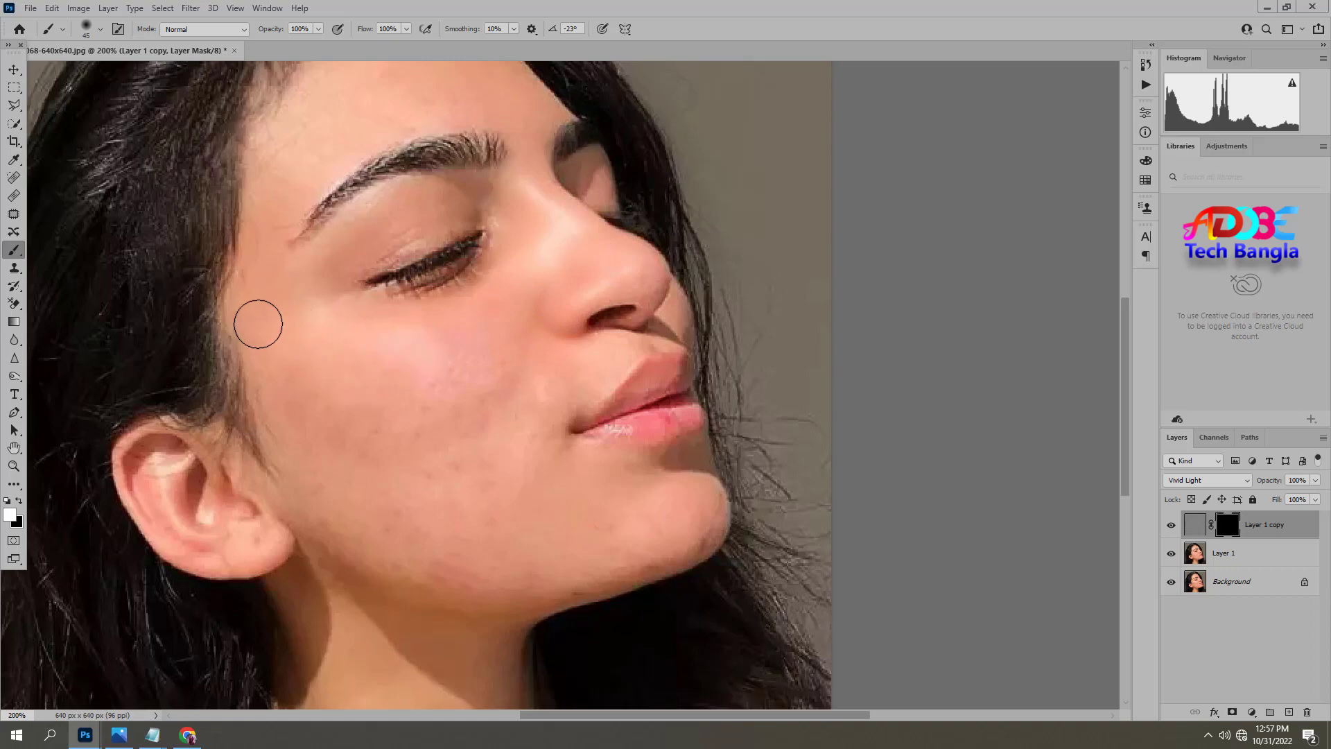
mouse_move(258, 323)
mouse_down()
mouse_move(284, 401)
mouse_move(364, 433)
mouse_up()
ctrl+click(364, 433)
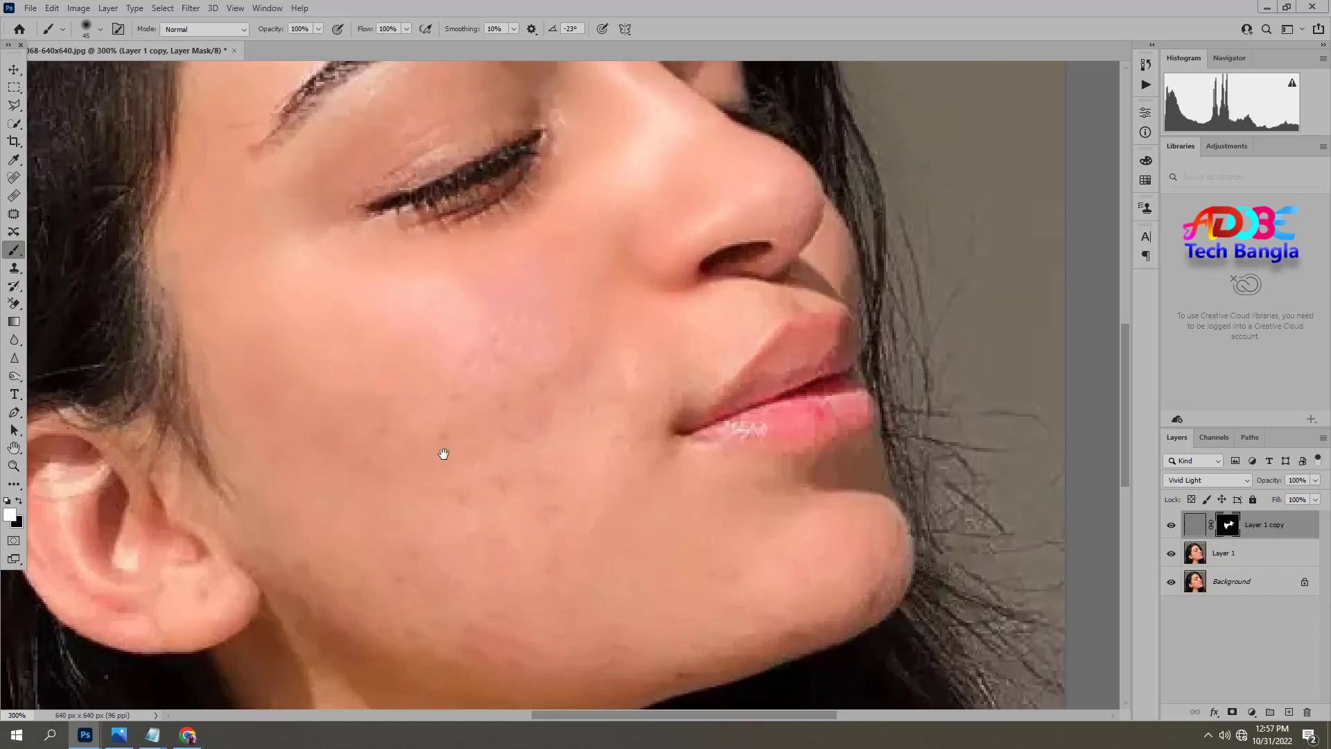
Enlarge the brush slightly and paint the smoothing in over the lower cheek, jaw and chin on the mask.
drag(443, 454, 431, 435)
key(bracketright)
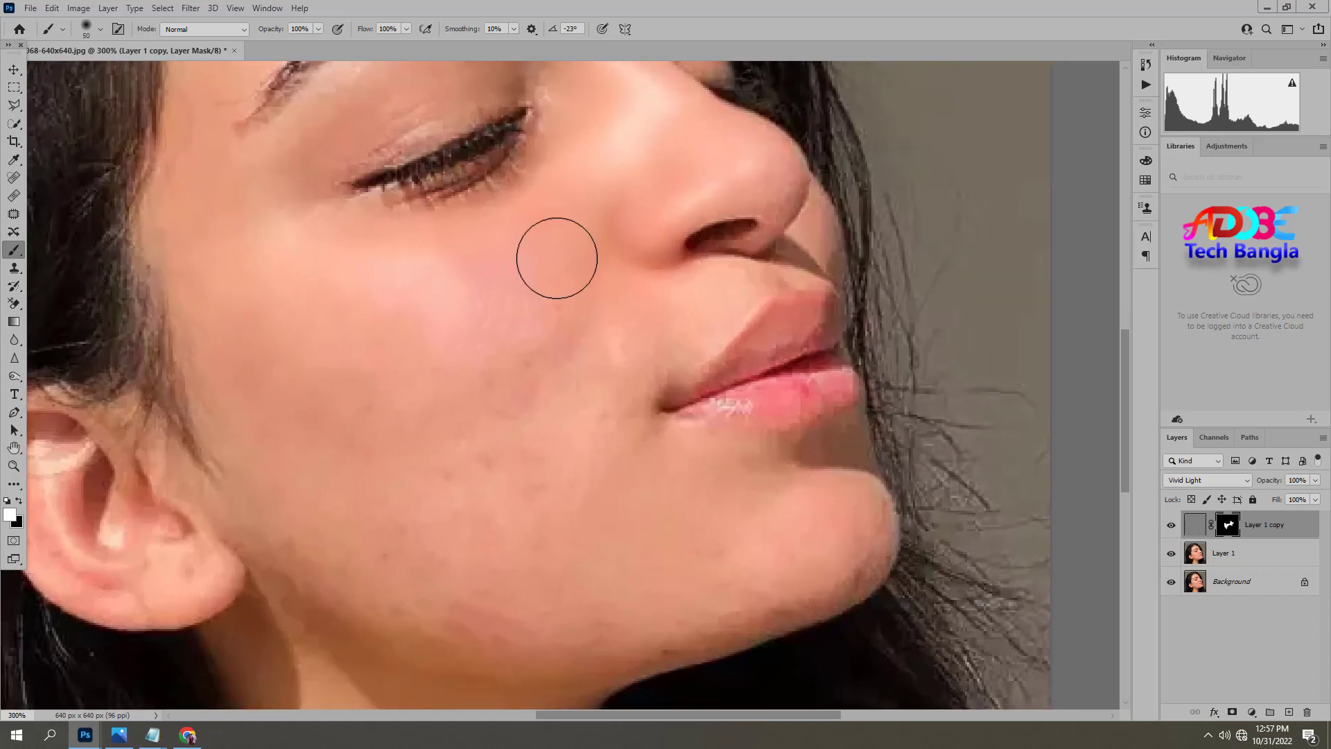
mouse_move(557, 258)
mouse_down()
mouse_move(470, 421)
mouse_move(605, 324)
mouse_move(612, 359)
mouse_move(636, 350)
mouse_move(573, 472)
mouse_move(731, 488)
mouse_move(825, 459)
mouse_move(841, 510)
mouse_move(709, 561)
mouse_move(755, 557)
mouse_move(637, 640)
mouse_move(821, 565)
mouse_move(595, 638)
mouse_move(445, 540)
mouse_move(478, 595)
mouse_move(542, 526)
mouse_move(312, 545)
mouse_move(354, 576)
mouse_move(223, 531)
mouse_move(466, 636)
mouse_move(438, 620)
mouse_move(709, 652)
mouse_move(636, 632)
mouse_move(429, 452)
mouse_move(424, 345)
mouse_move(492, 295)
mouse_up()
Paint white on the mask over the neck and the ear to reveal the smoothing there.
key(space)
drag(430, 501, 417, 210)
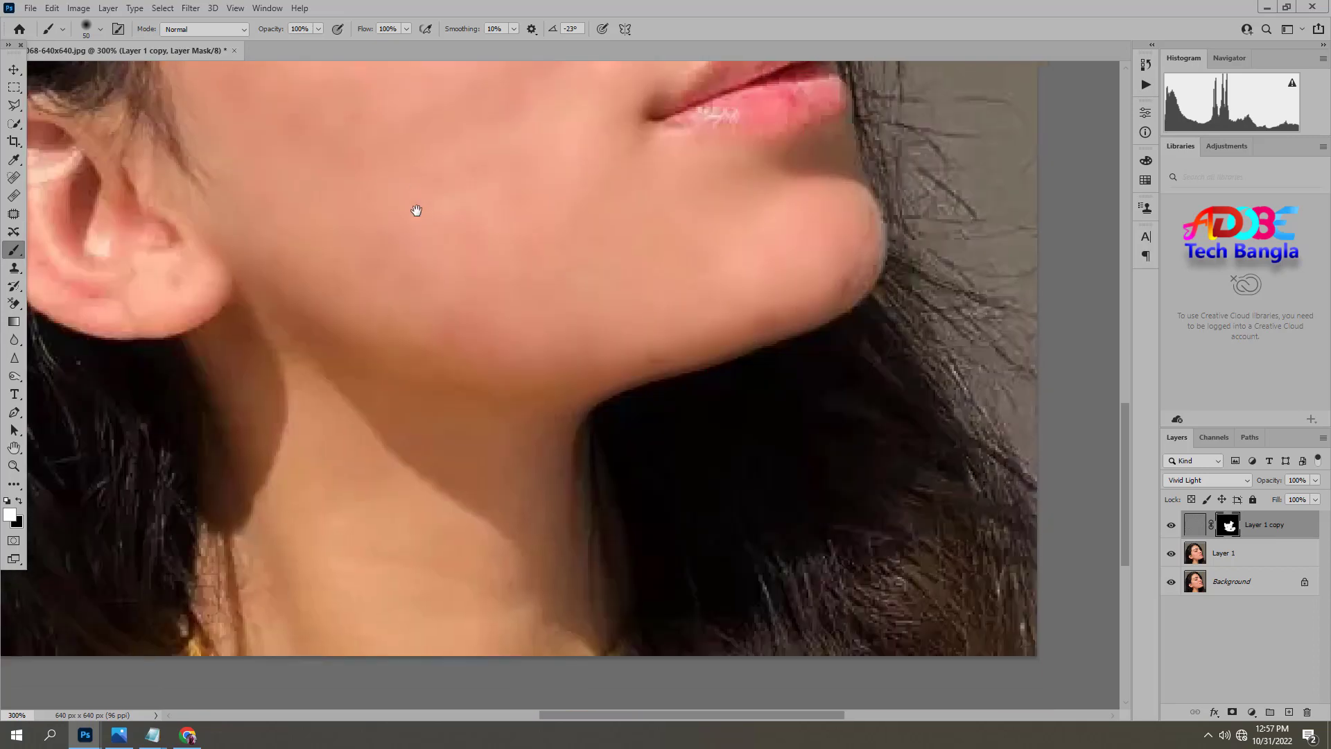
key(space)
mouse_move(496, 427)
mouse_down()
mouse_move(482, 219)
mouse_move(504, 208)
mouse_move(416, 347)
mouse_move(260, 448)
mouse_move(472, 329)
mouse_move(456, 300)
mouse_up()
key(space)
drag(258, 70, 354, 379)
drag(188, 385, 135, 233)
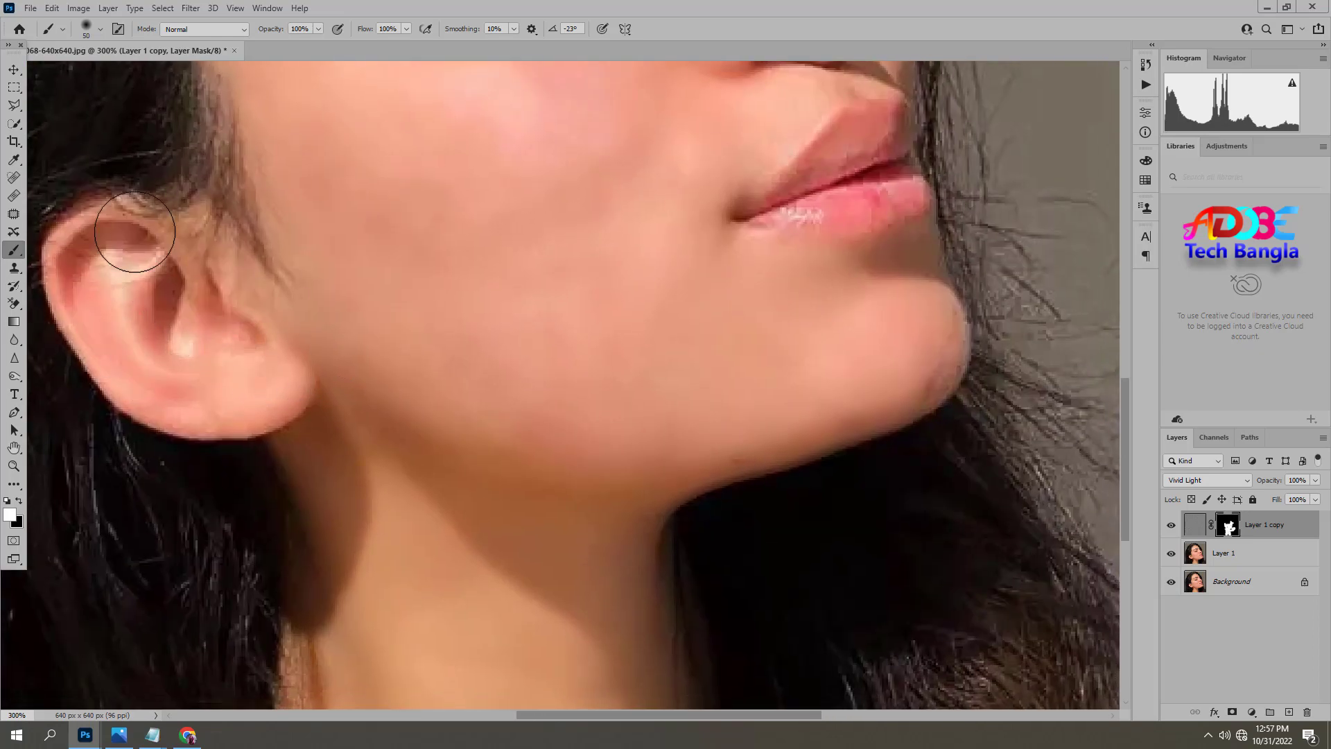
Reveal the smoothing on the forehead and around the eyelid and nose bridge by painting the mask white.
key(space)
drag(318, 208, 374, 490)
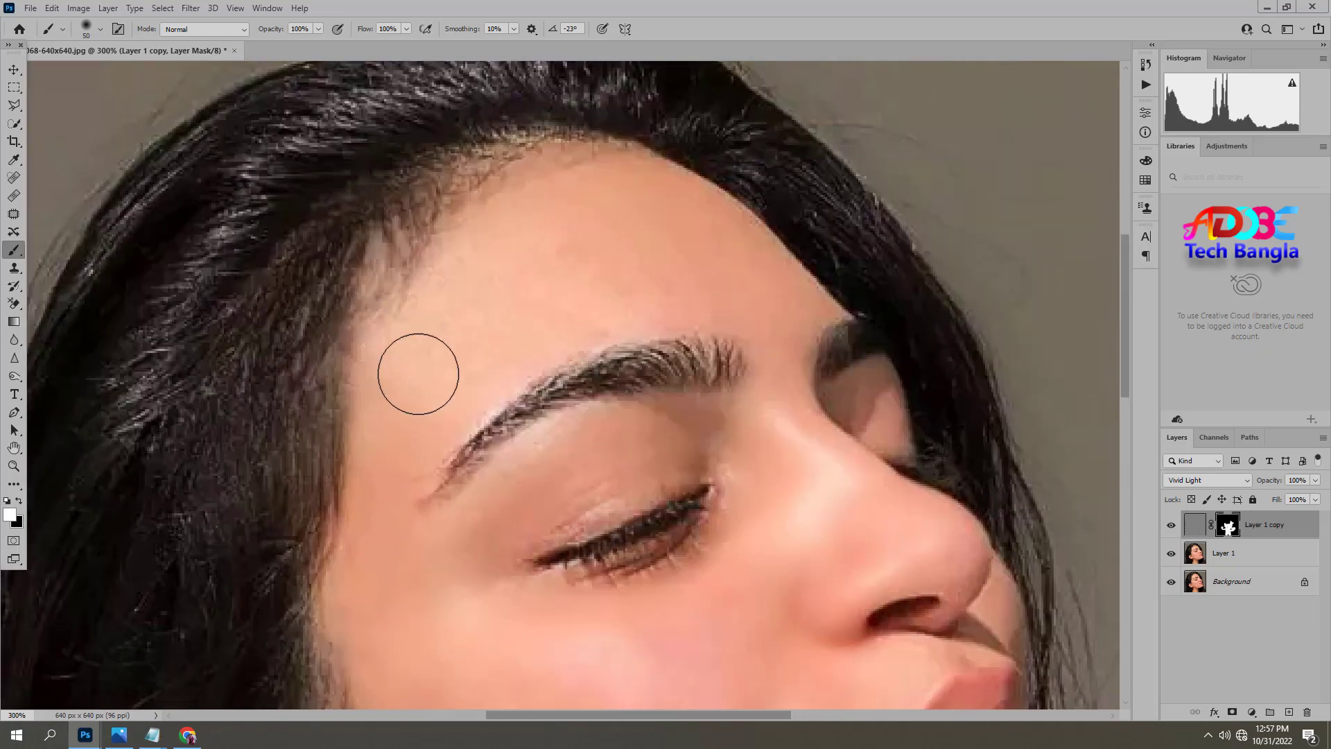
mouse_move(423, 377)
mouse_down()
mouse_move(491, 239)
mouse_move(576, 196)
mouse_move(558, 156)
mouse_move(703, 203)
mouse_move(784, 285)
mouse_move(524, 333)
mouse_move(549, 285)
mouse_move(602, 237)
mouse_move(718, 266)
mouse_move(765, 320)
mouse_move(855, 523)
mouse_move(758, 436)
mouse_move(756, 465)
mouse_move(635, 480)
mouse_move(466, 565)
mouse_move(571, 439)
mouse_move(727, 423)
mouse_move(783, 470)
mouse_move(736, 458)
mouse_move(772, 498)
mouse_move(753, 562)
mouse_move(782, 553)
mouse_up()
Reduce the brush size and paint the mask white over the nose and the skin around the mouth.
key(bracketleft)
key(bracketleft)
key(bracketleft)
mouse_move(862, 543)
mouse_down()
mouse_move(661, 368)
mouse_move(766, 401)
mouse_move(790, 456)
mouse_move(680, 494)
mouse_move(653, 521)
mouse_move(668, 539)
mouse_move(627, 582)
mouse_up()
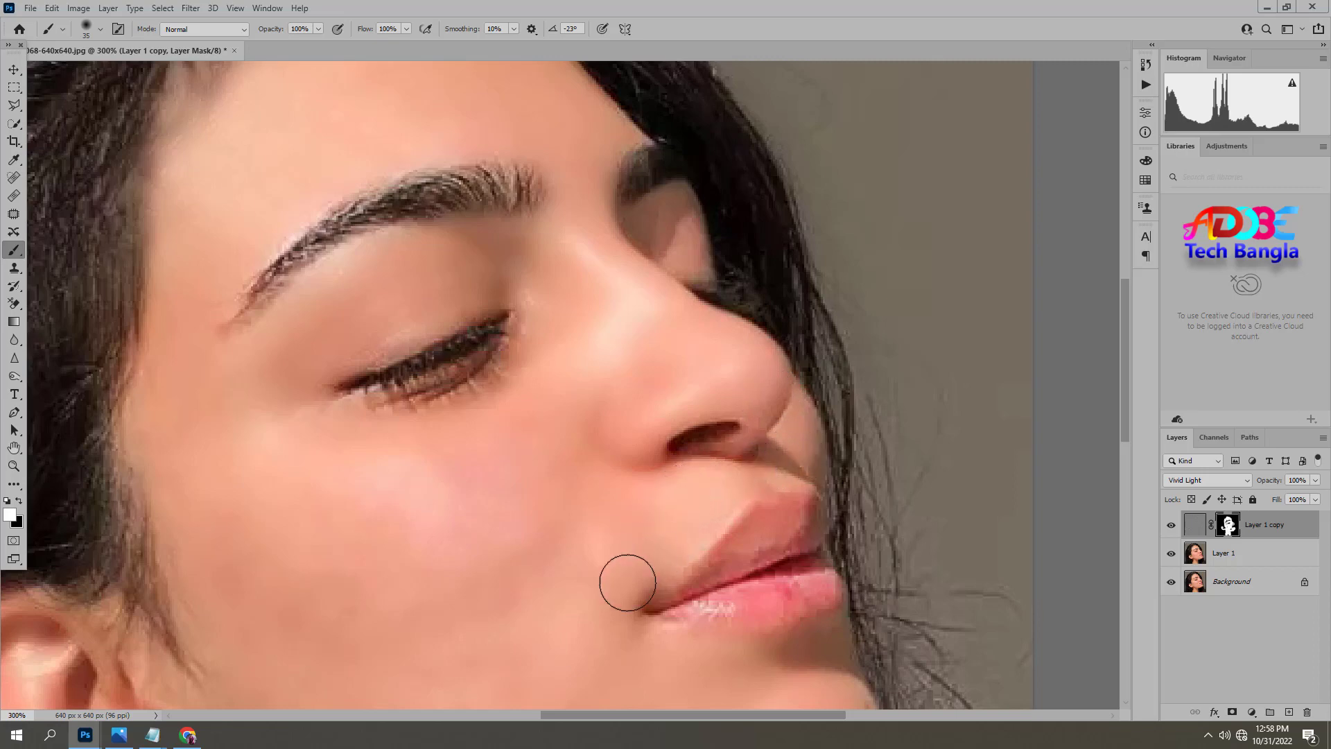
drag(619, 642, 553, 518)
scroll(554, 527, down, 2)
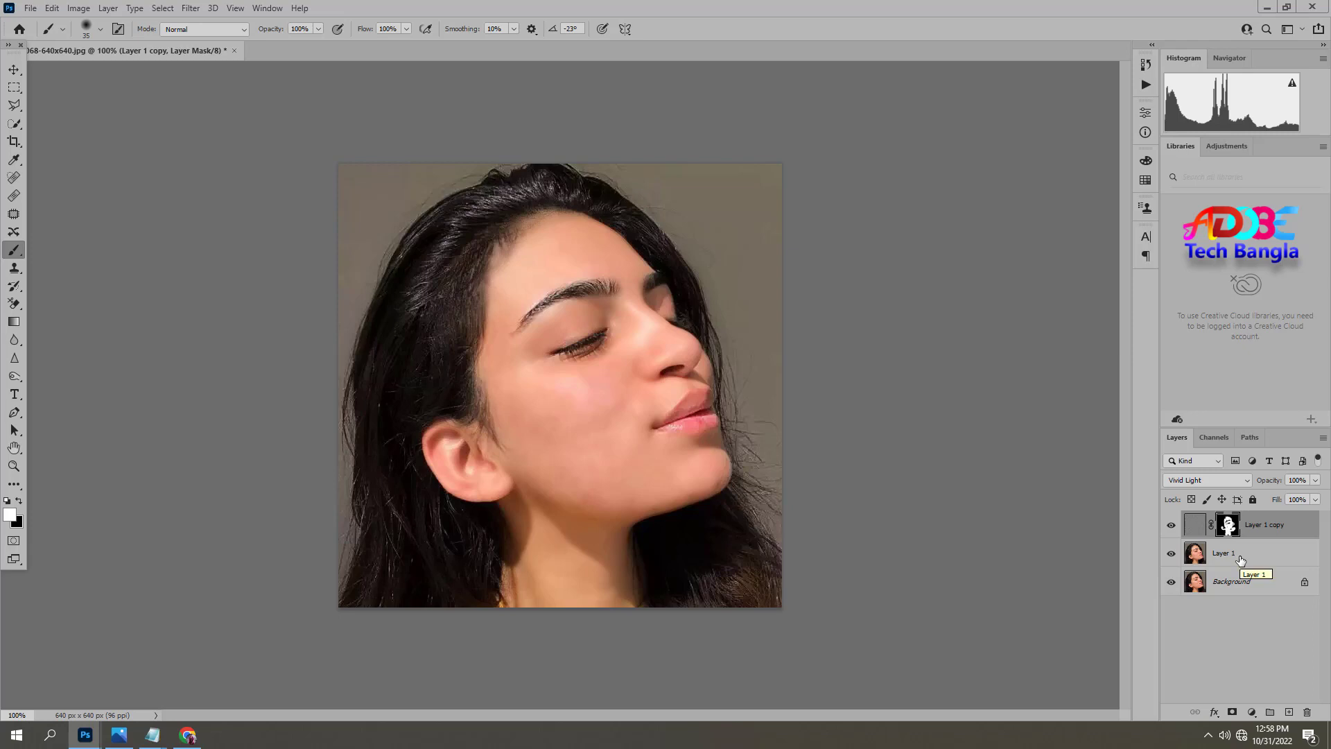
Add a new top layer and fill it with the merged image using Apply Image with Multiply blending at 100% opacity.
click(1289, 712)
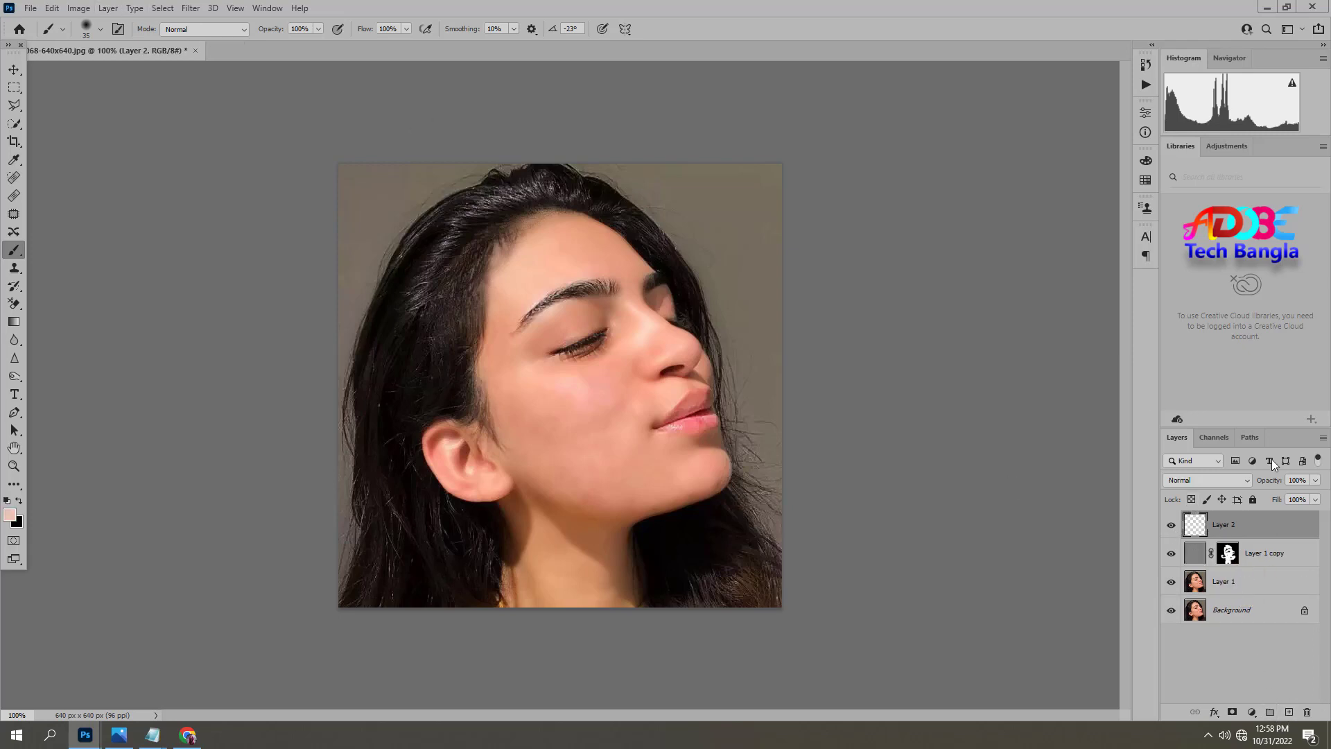
click(72, 9)
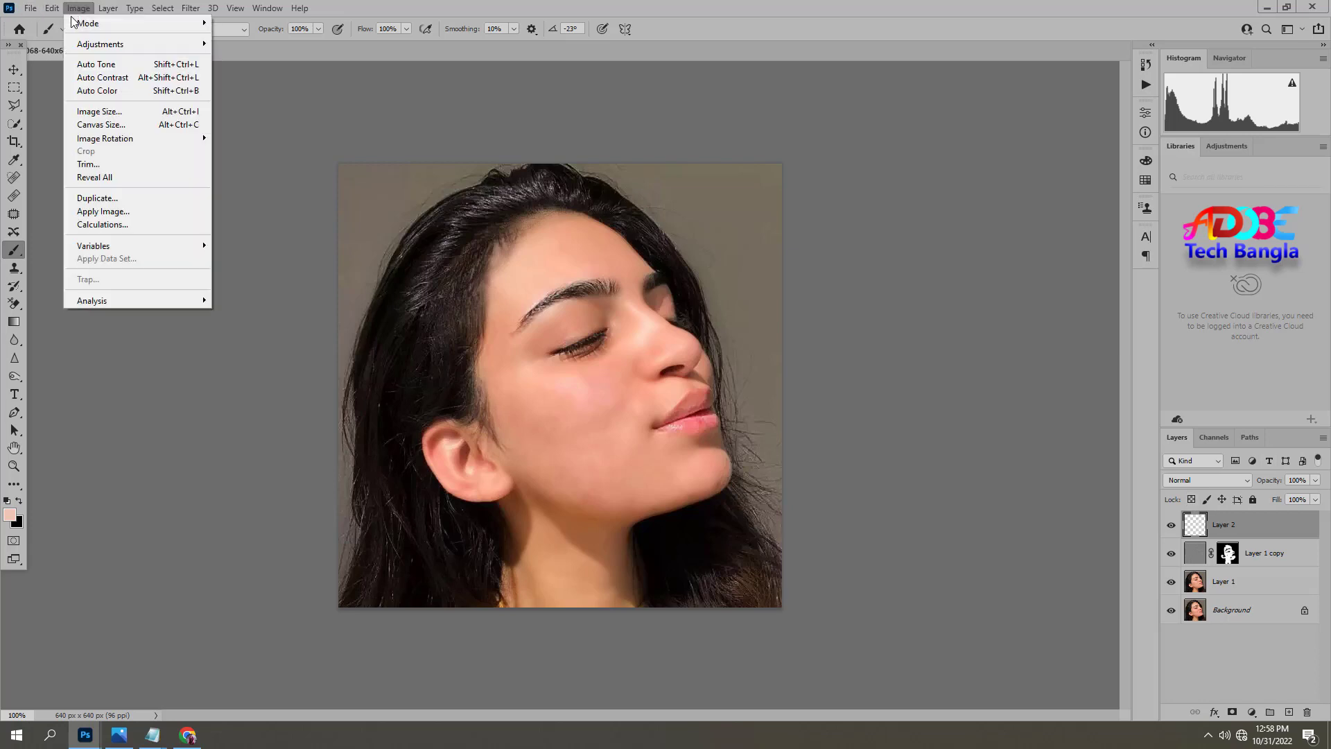
click(111, 212)
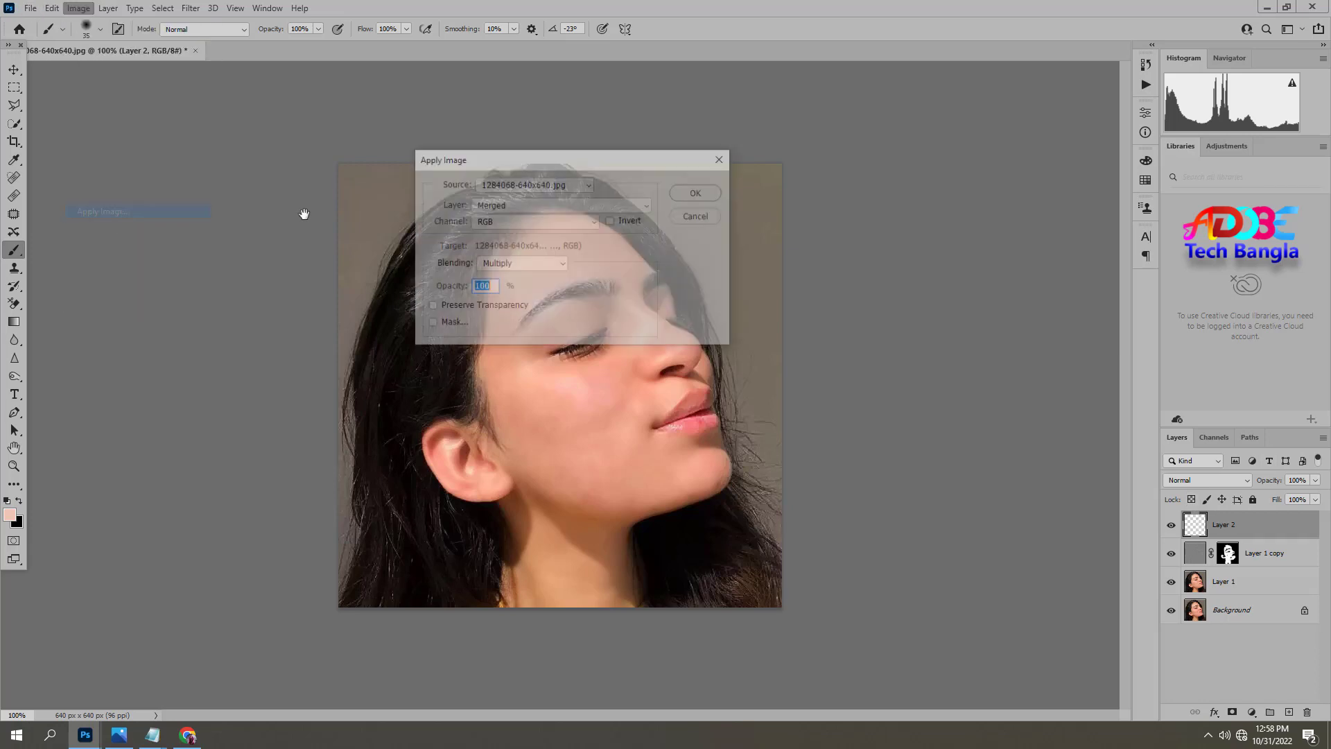
click(703, 194)
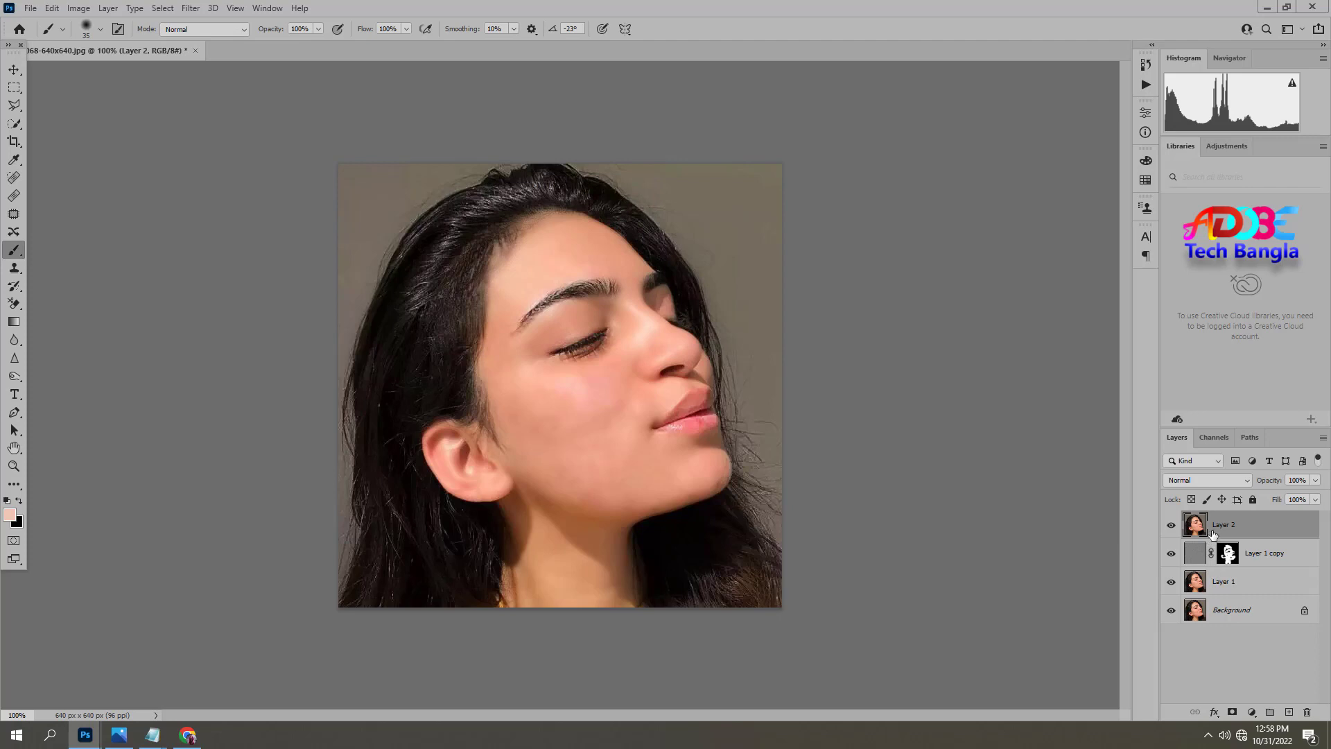
Open the merged layer in the Photo-Toolbox SkinFiner filter and compare the smoothed face with the original up close.
click(15, 68)
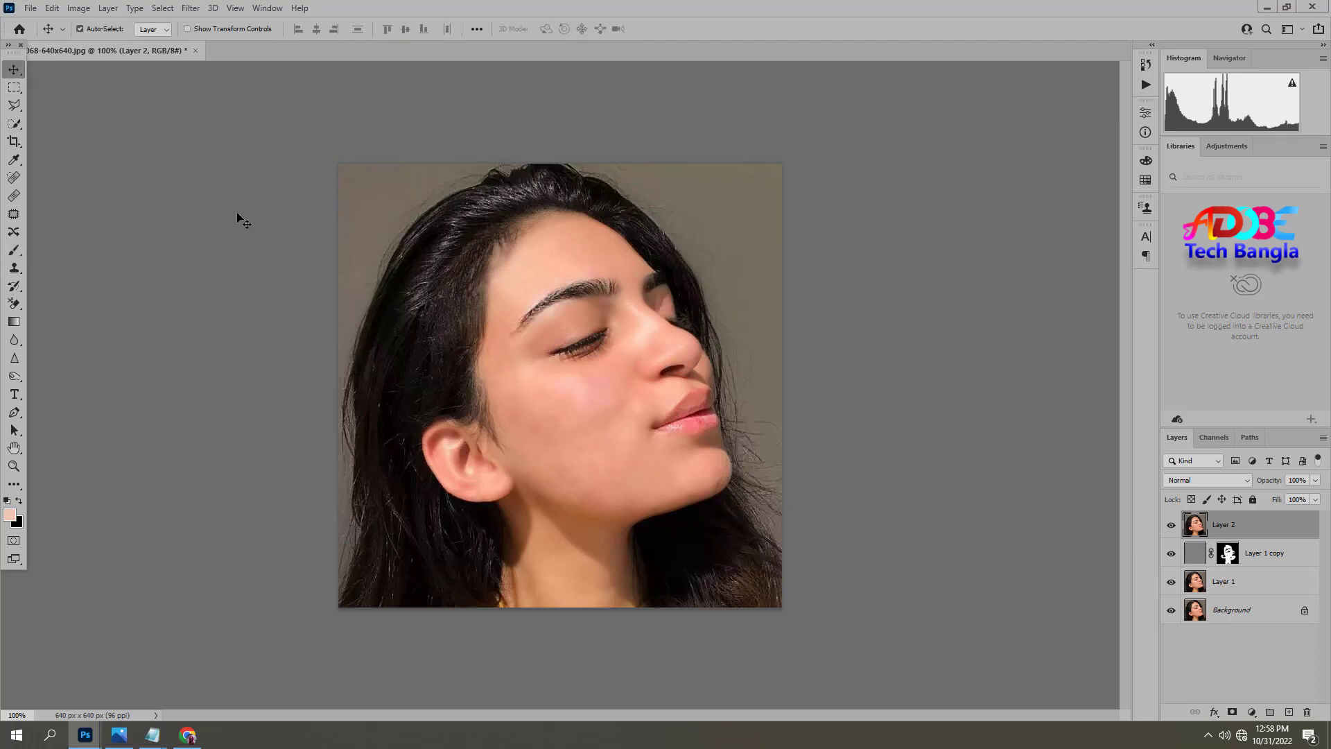
click(191, 8)
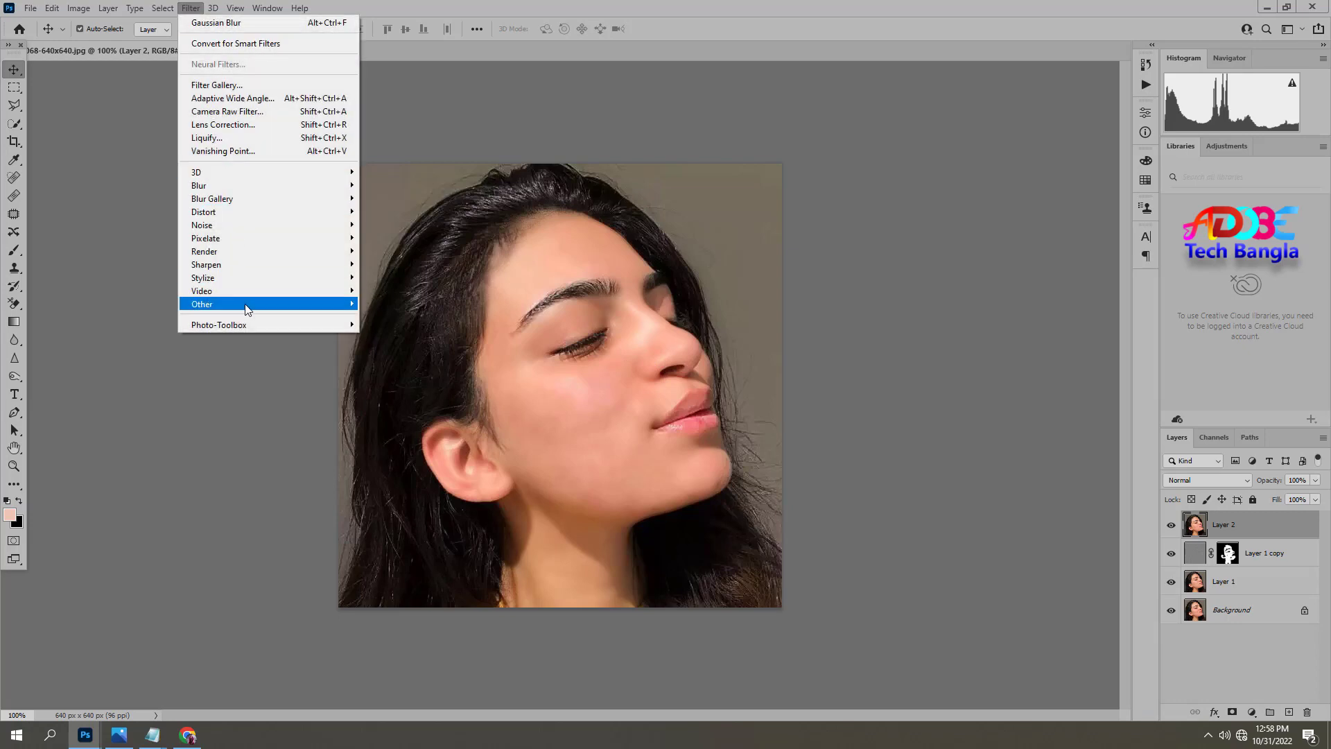
mouse_move(208, 330)
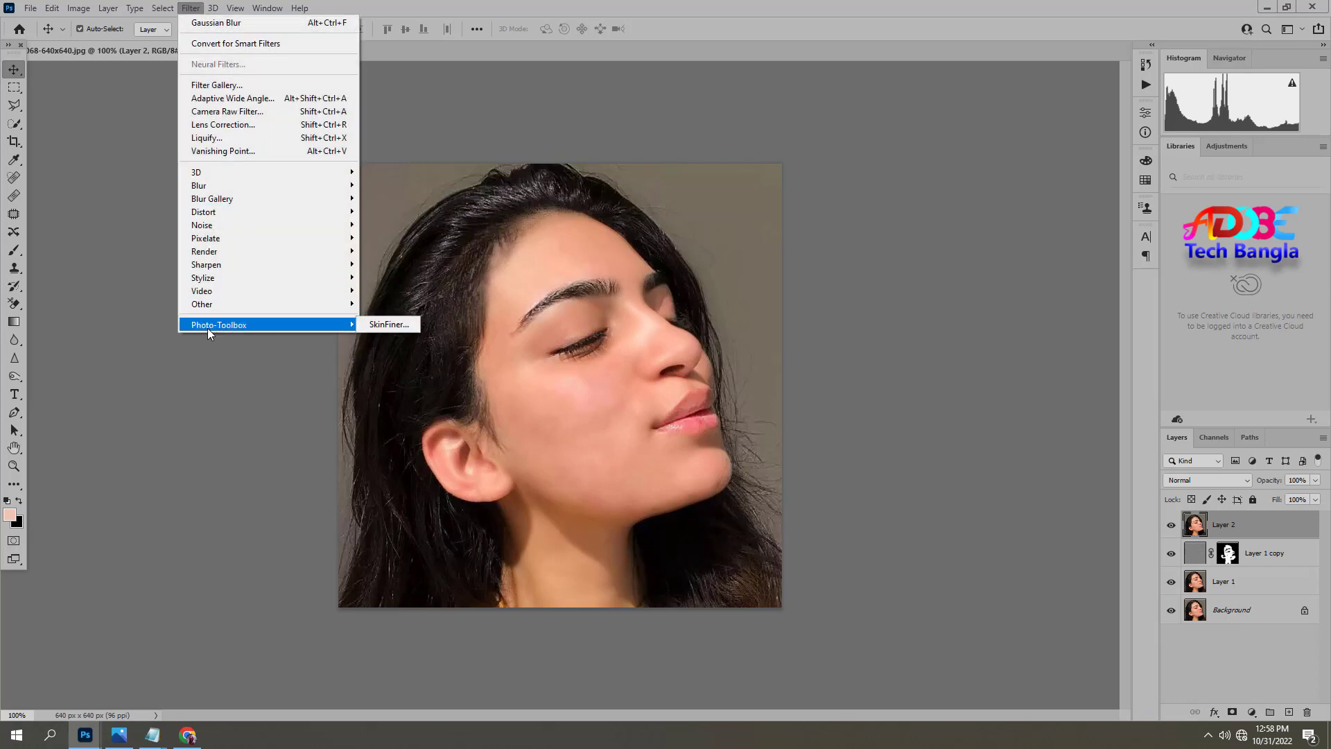
click(370, 326)
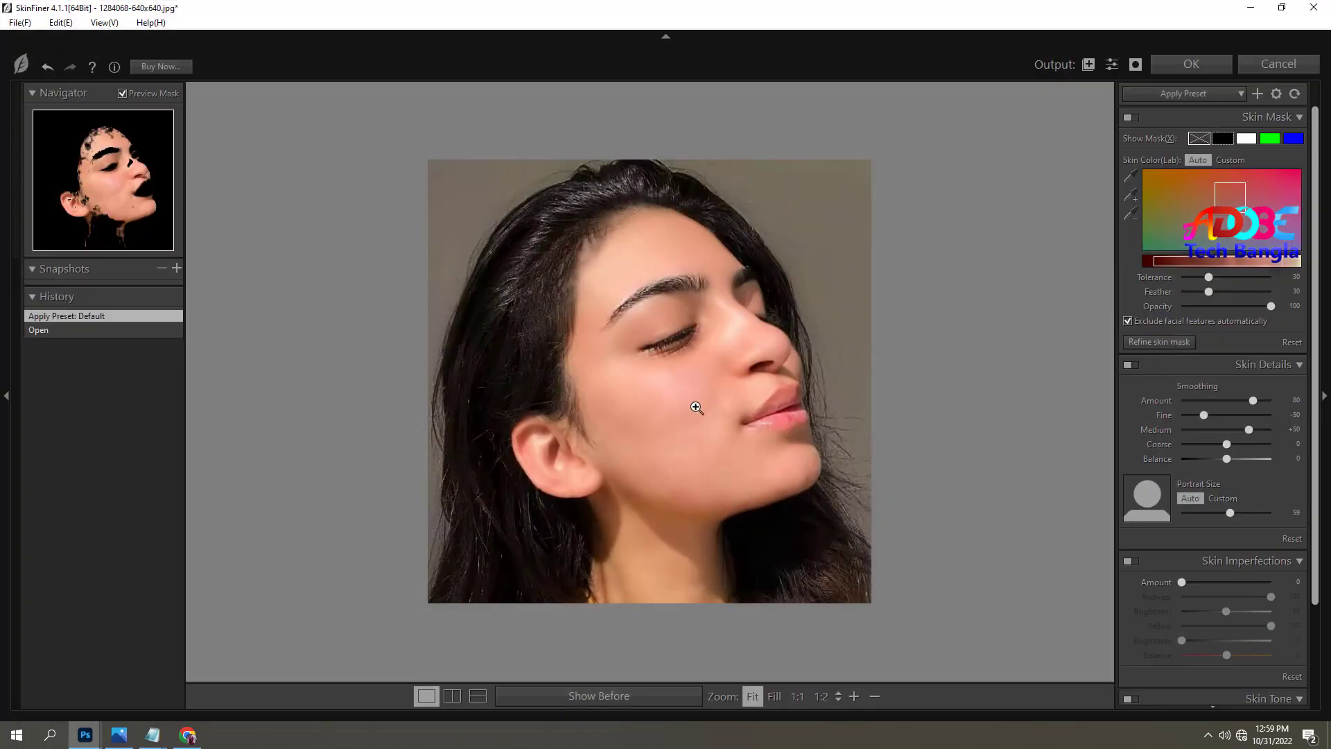
click(703, 372)
click(691, 372)
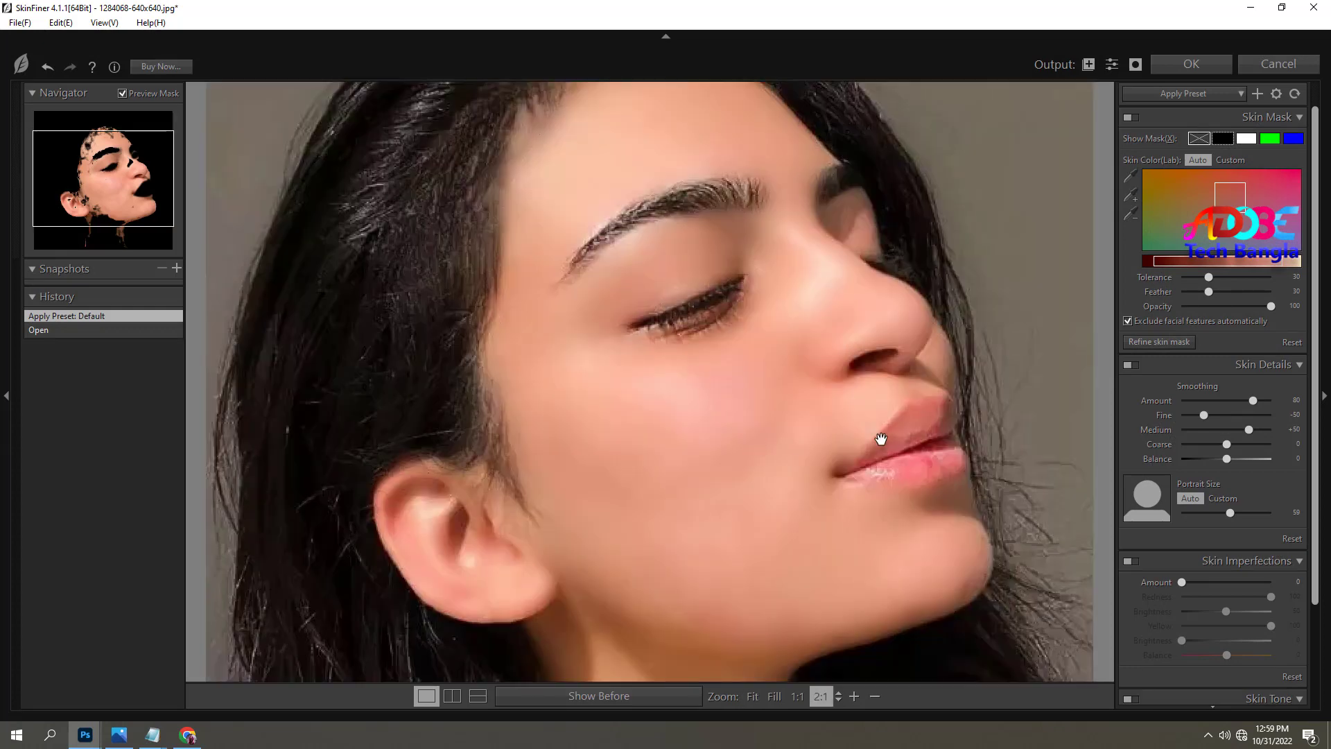
drag(897, 423, 815, 454)
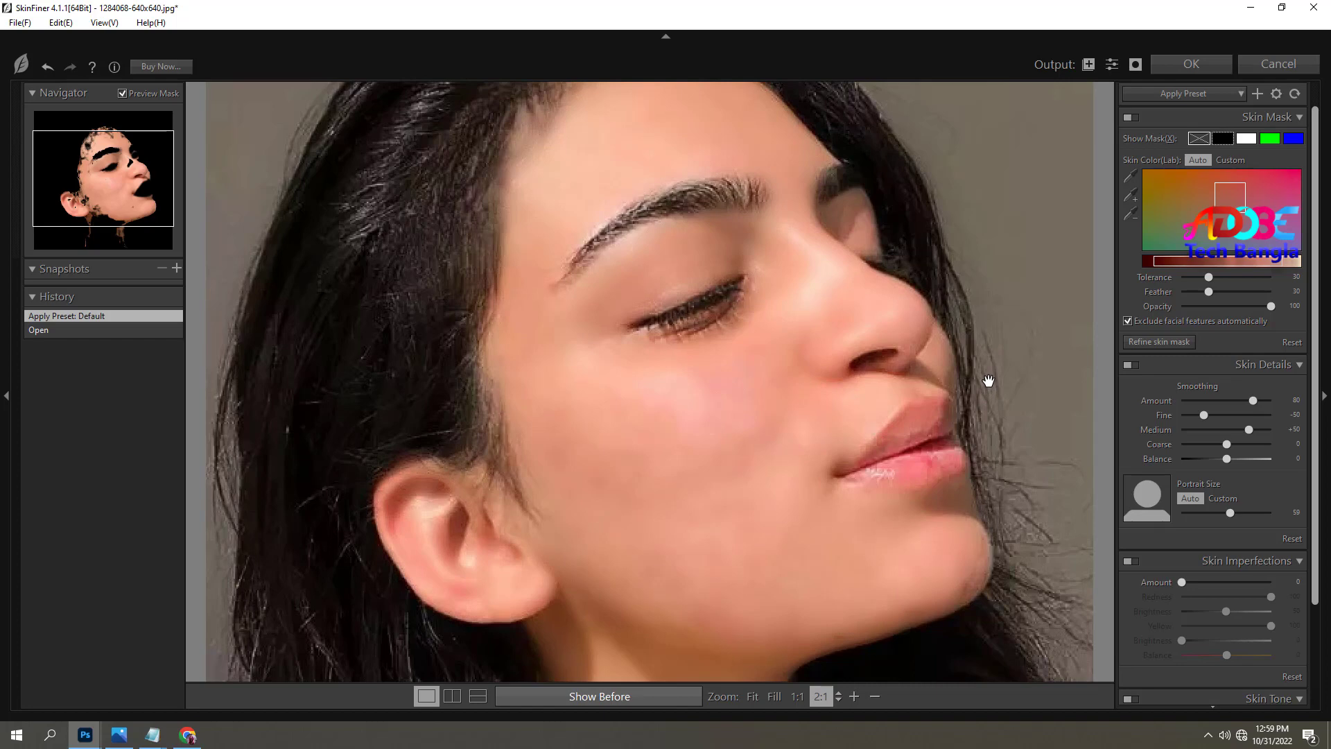
drag(988, 381, 988, 381)
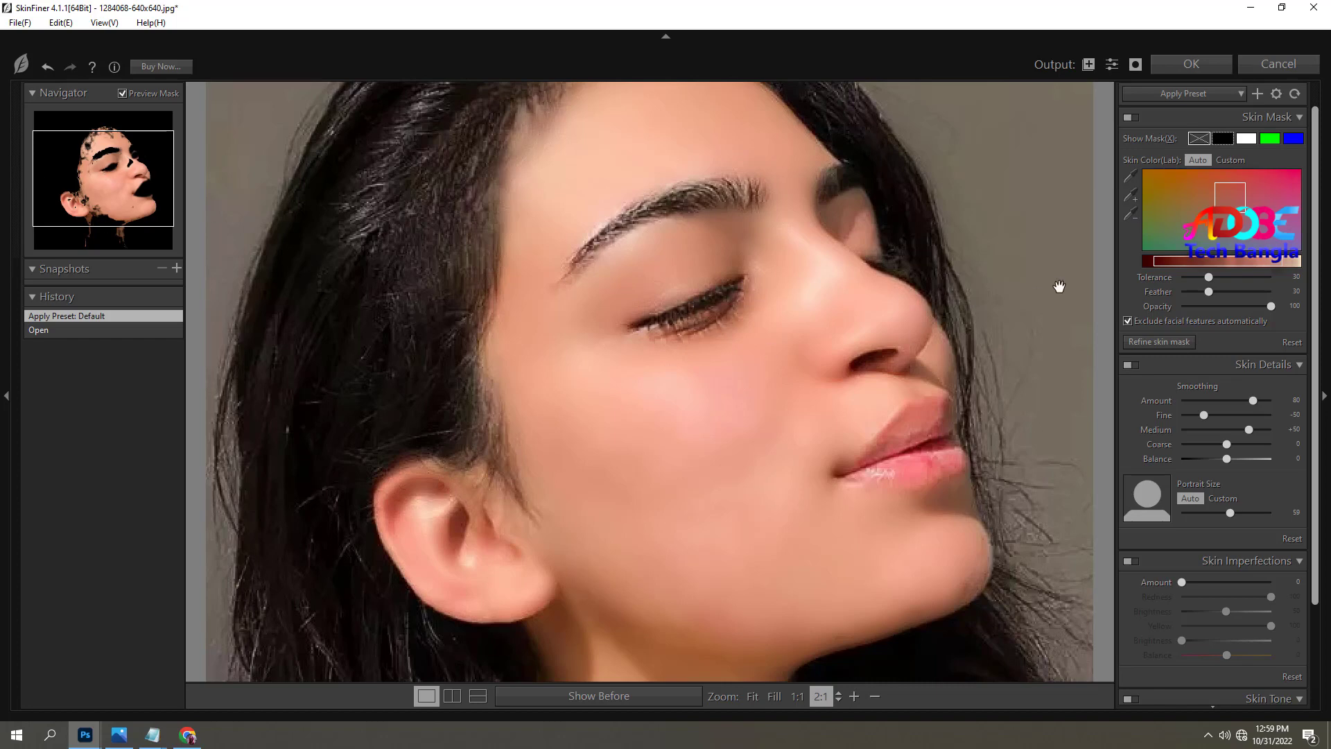
Expand the SkinFiner skin color mask by sampling skin beside the inner eye, at the eyebrow and on the nose.
click(1133, 200)
click(783, 283)
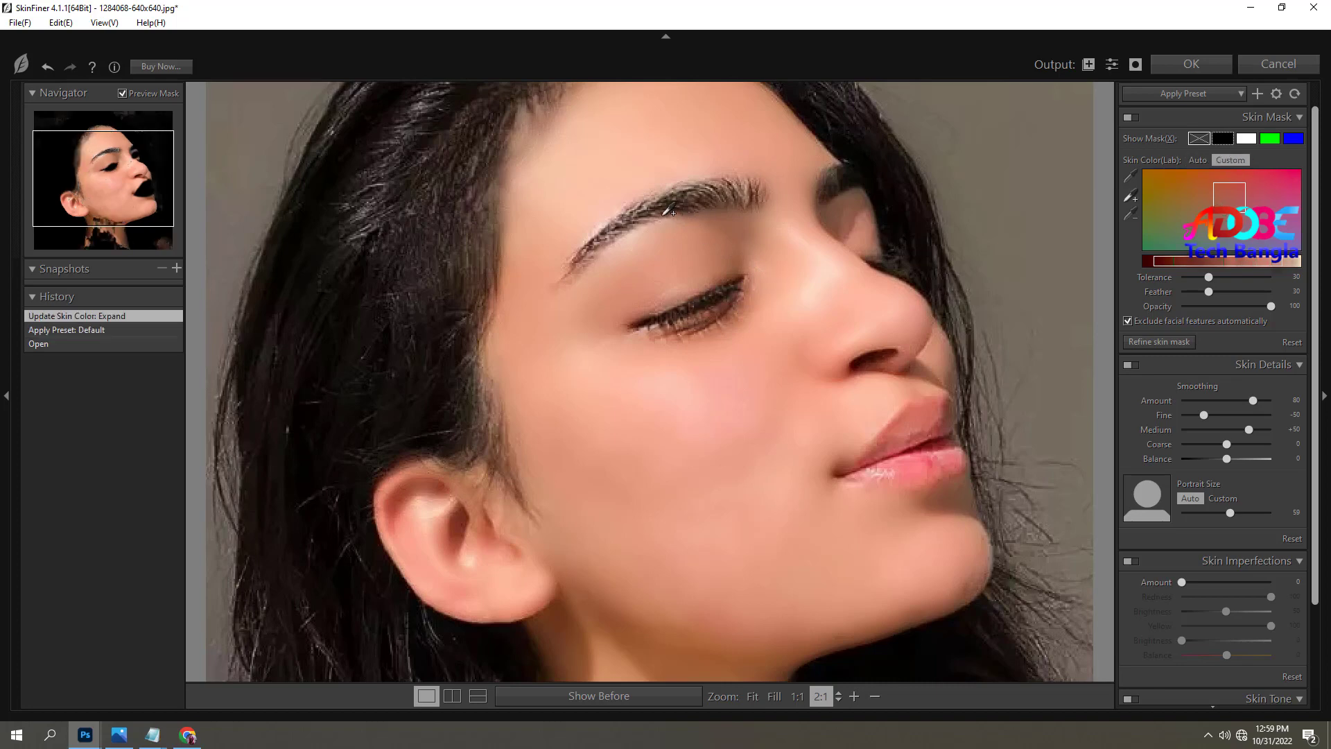
click(654, 221)
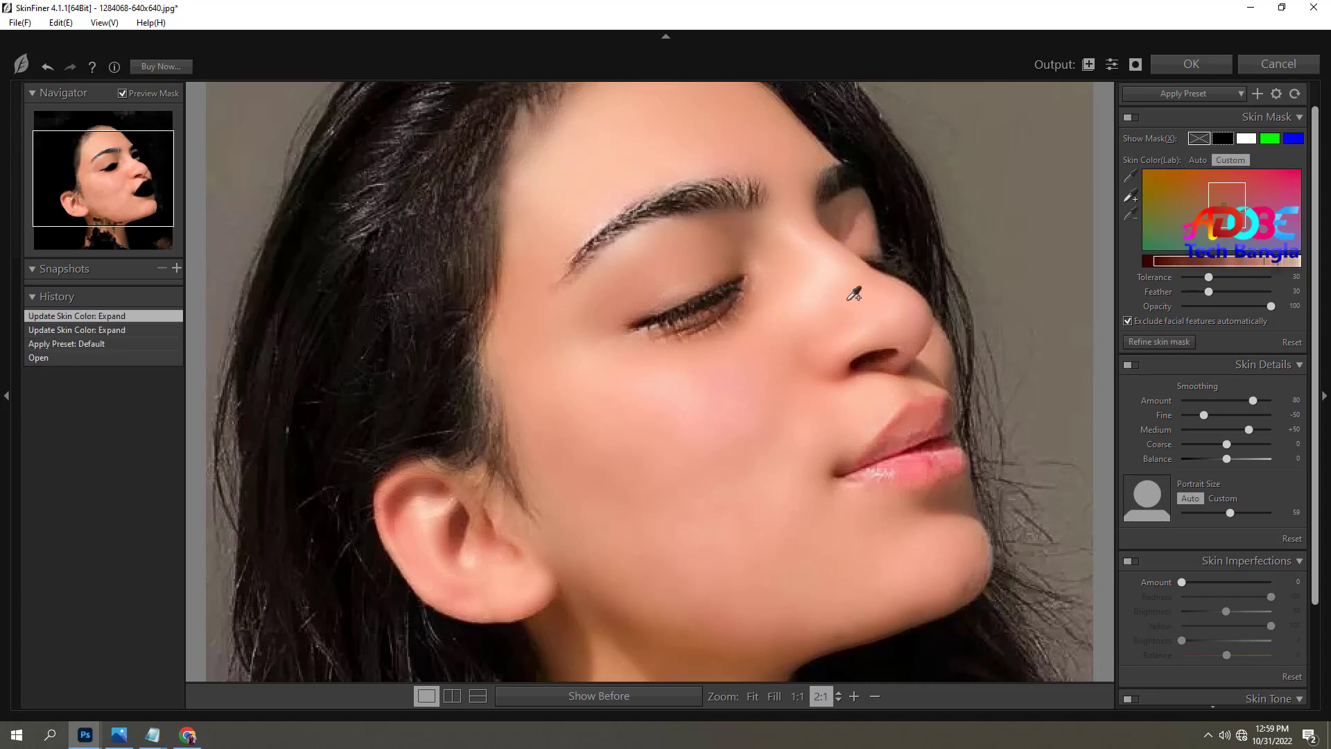
click(827, 290)
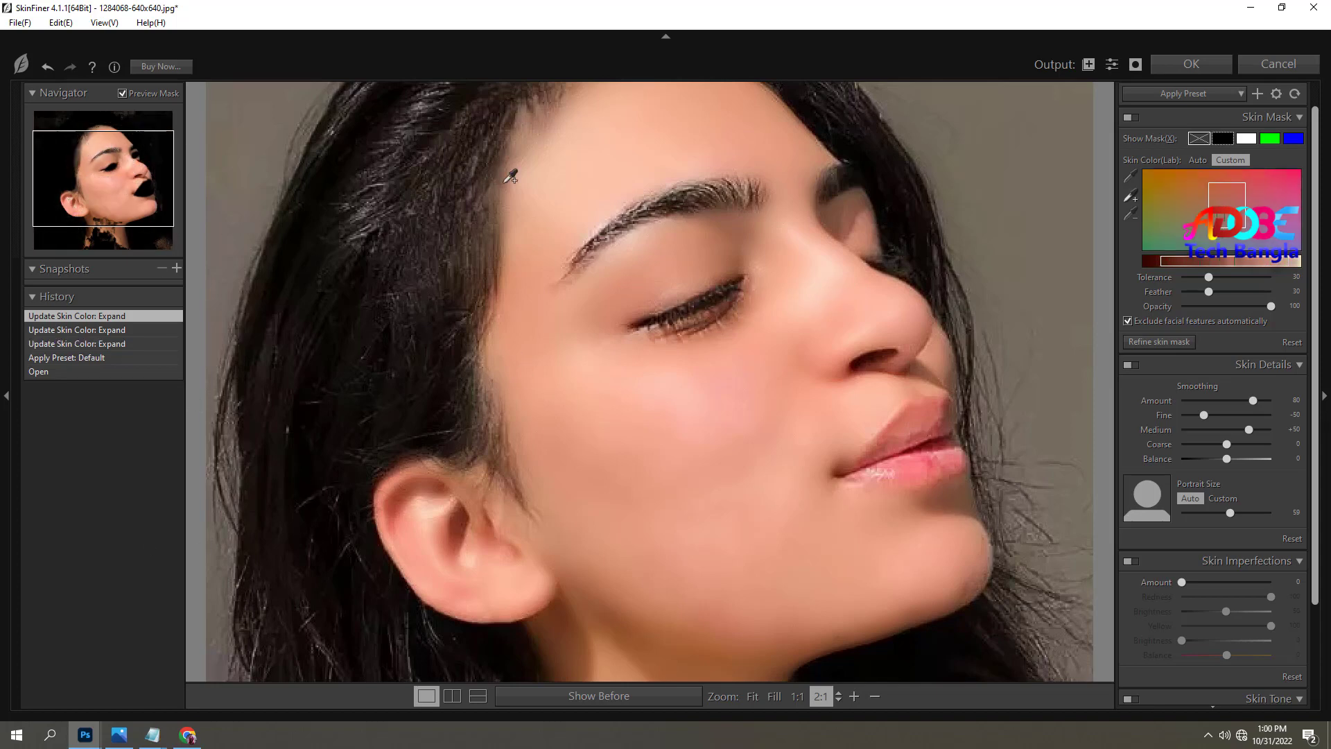
Keep the Default preset, apply the SkinFiner smoothing to the merged layer and check the face.
click(1187, 97)
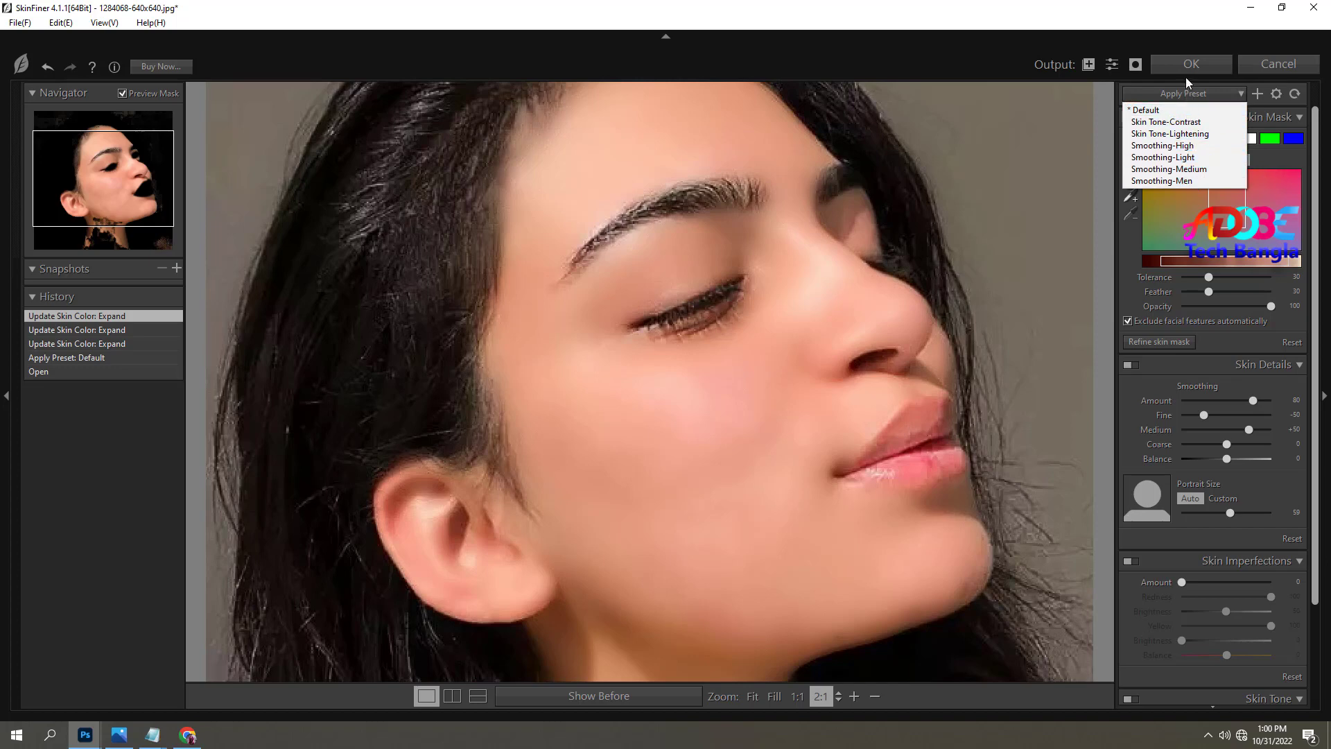
click(1101, 90)
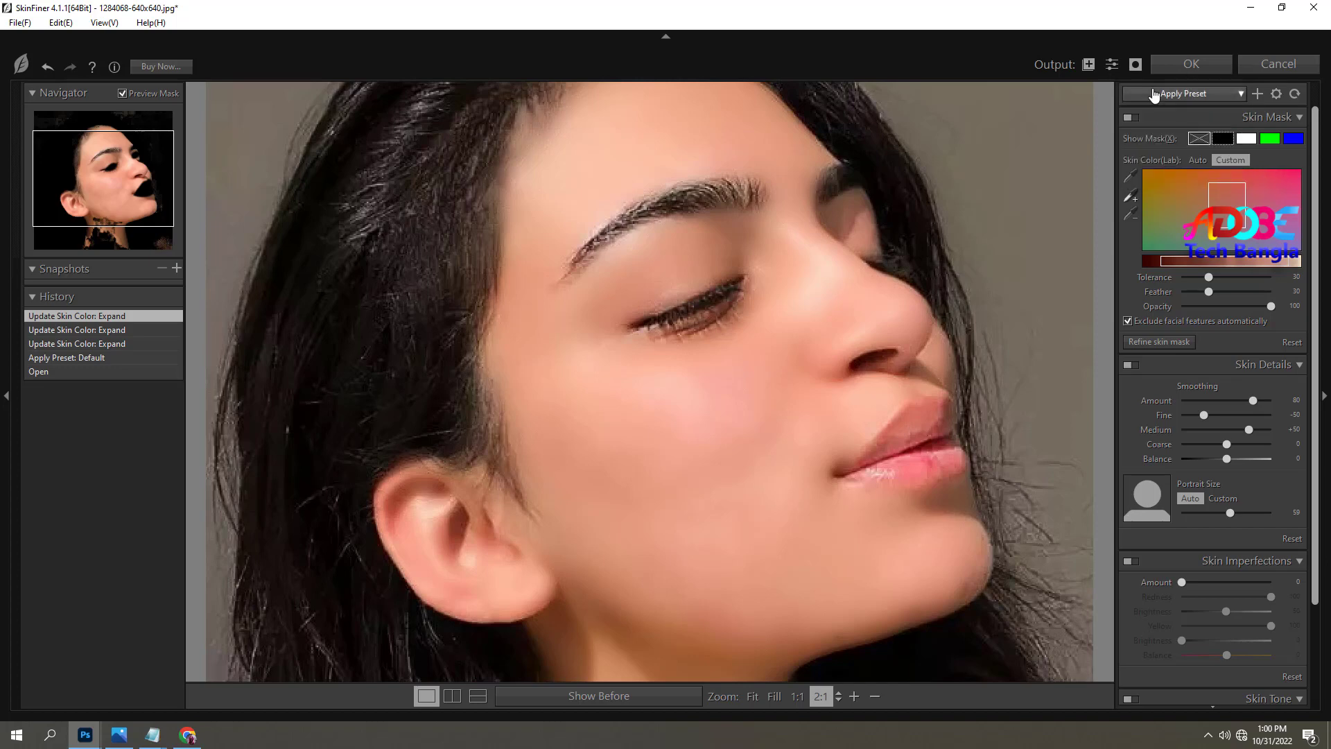
click(1190, 66)
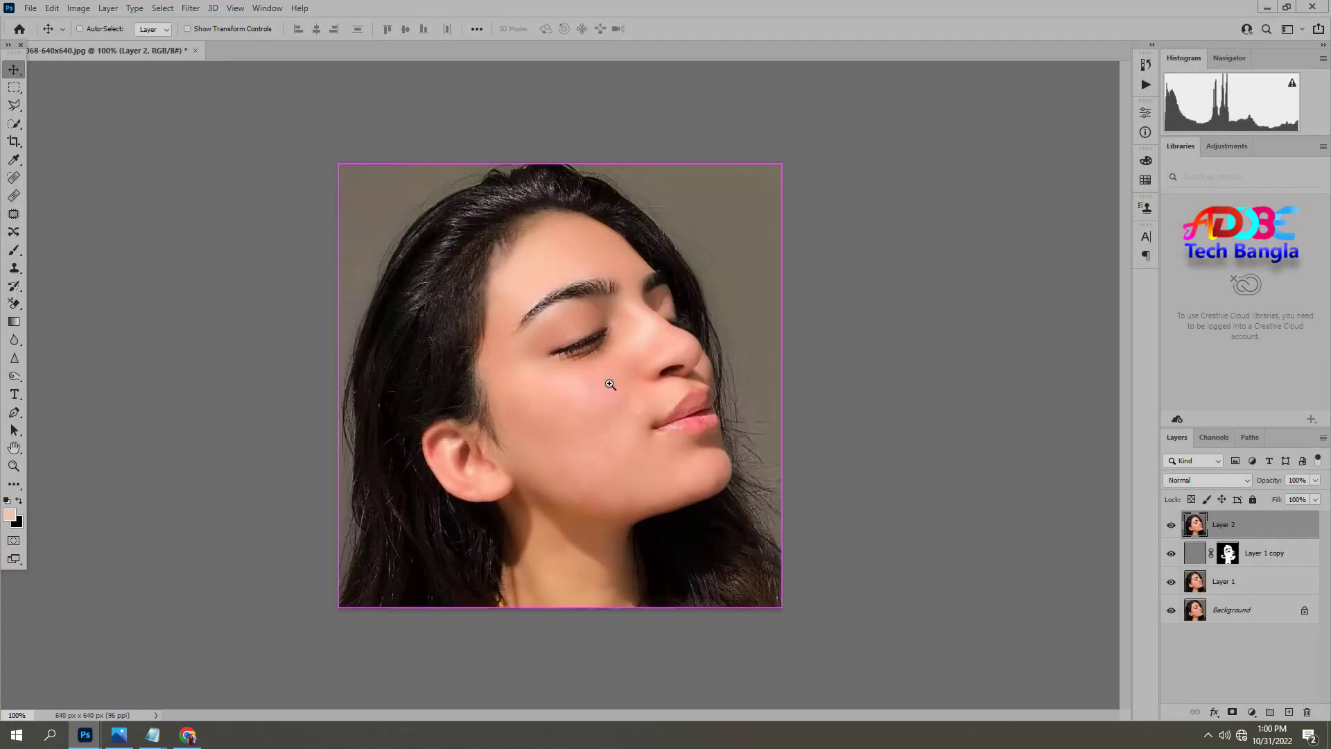
ctrl+click(610, 383)
ctrl+alt+click(659, 535)
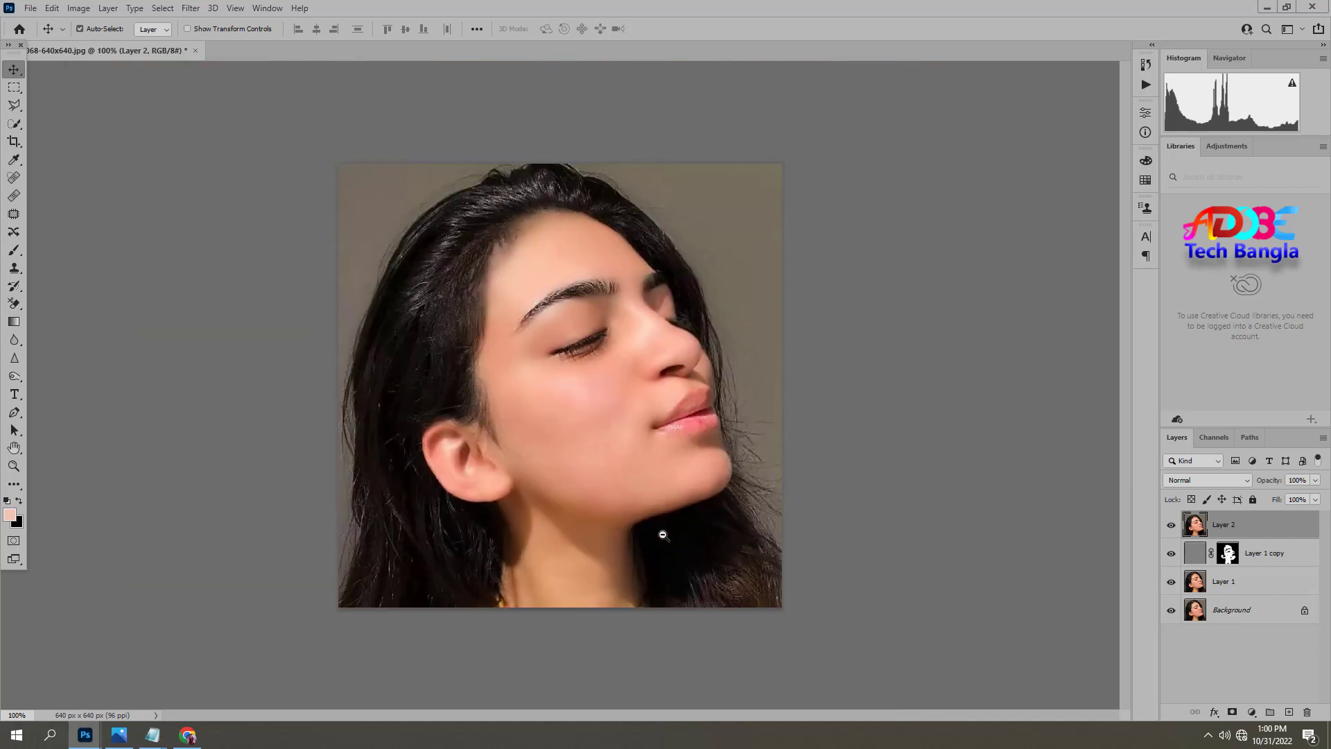